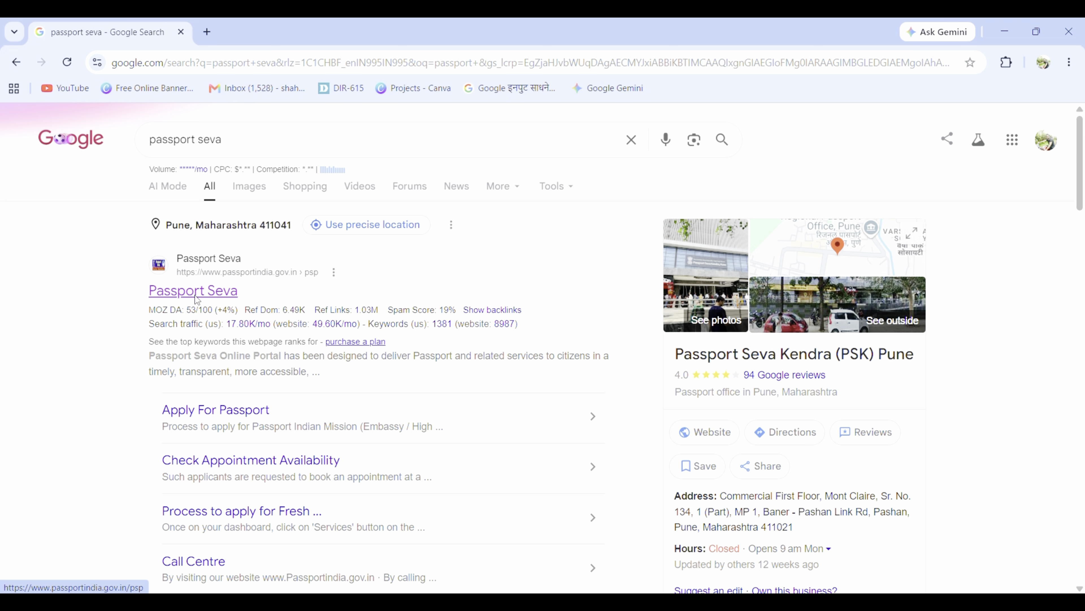
Step: Open the Passport Seva site, dismiss the Tatkaal advisory, and bring up User Registration
left_click(195, 296)
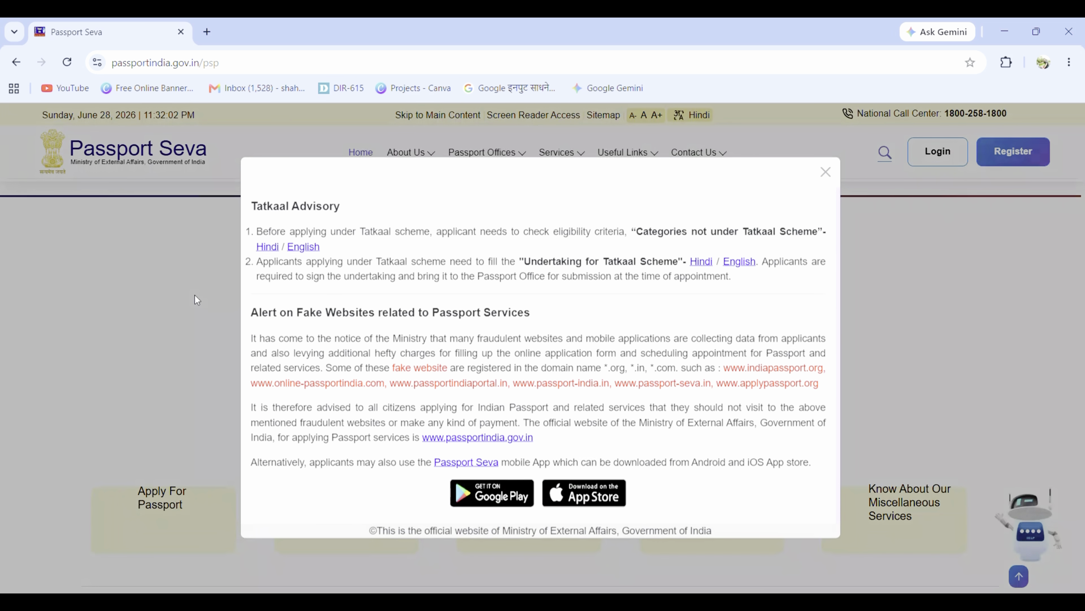
left_click(826, 172)
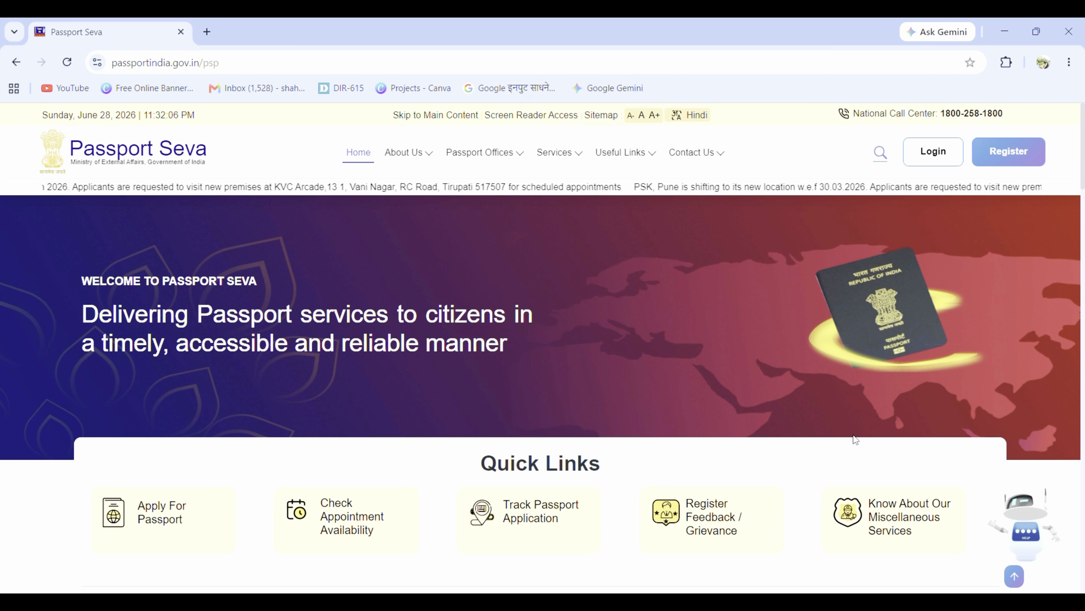
scroll(853, 440, "down", 3)
scroll(854, 434, "down", 6)
scroll(853, 440, "up", 6)
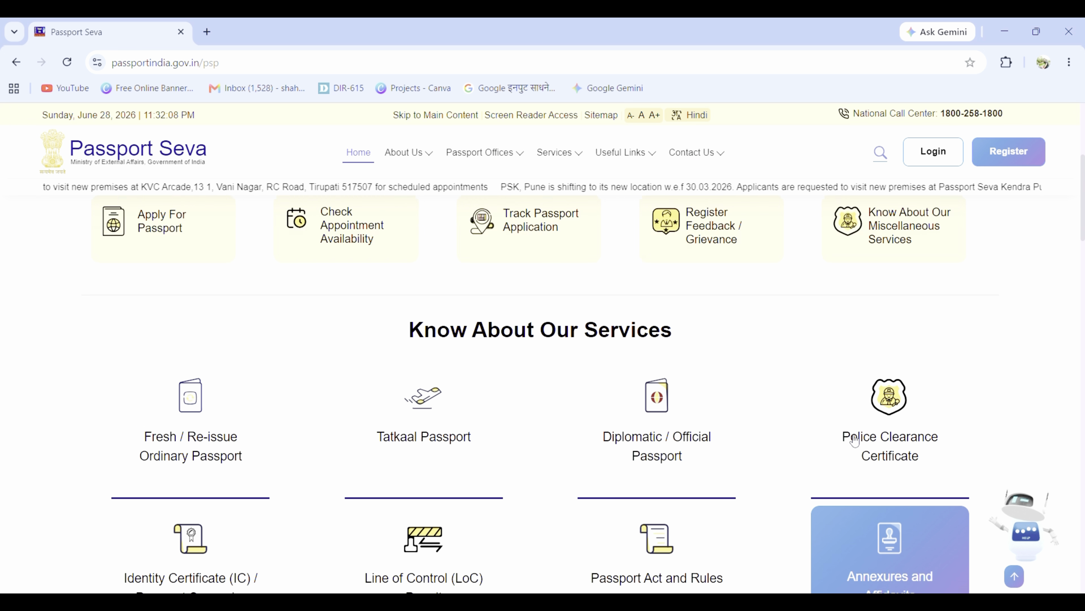
scroll(855, 441, "up", 3)
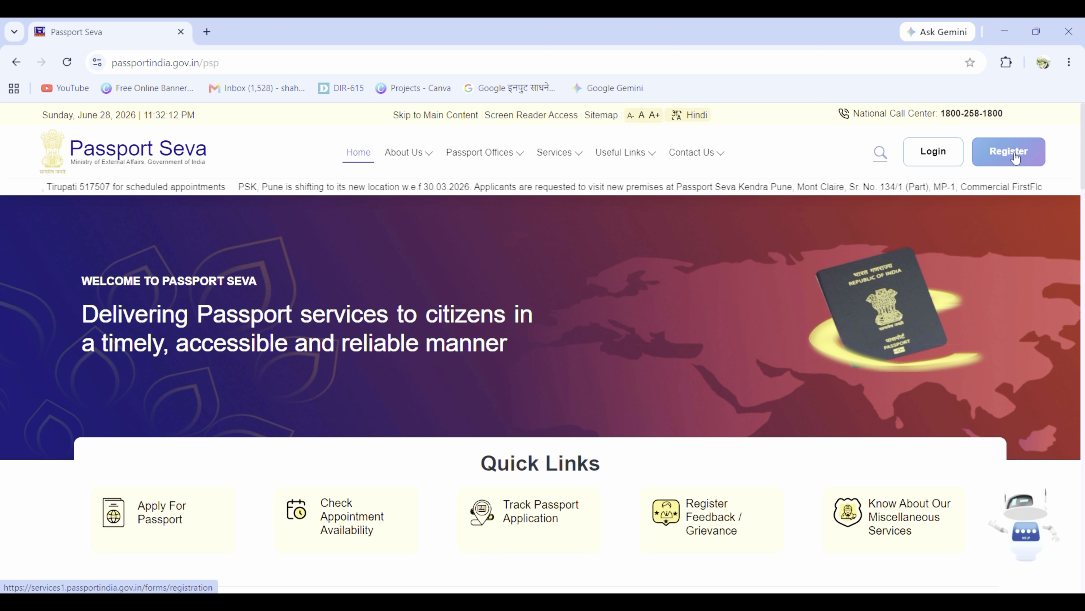
left_click(1019, 160)
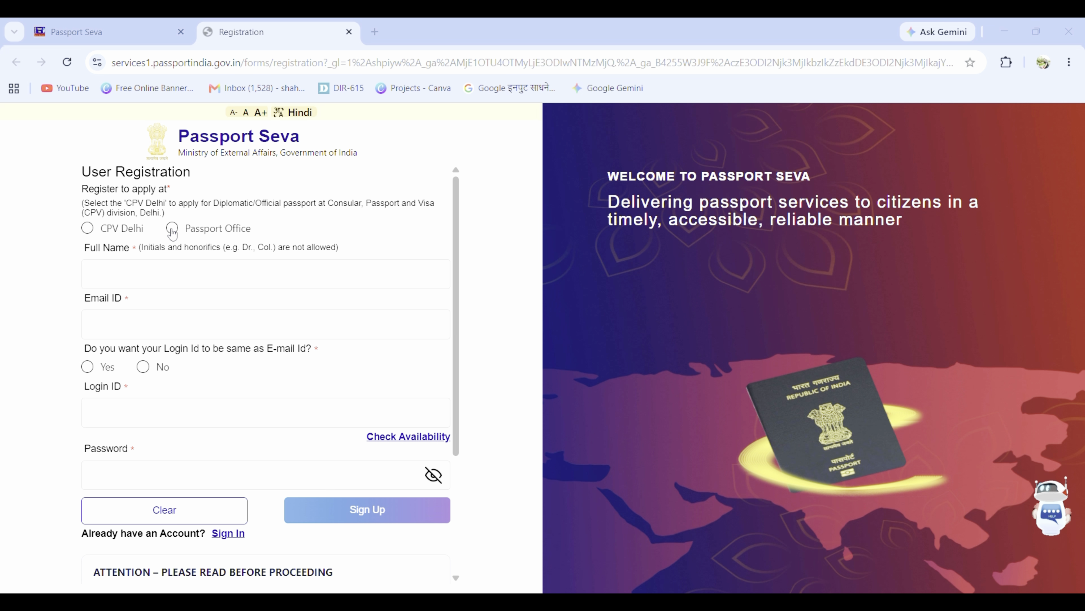
Step: Register with a Passport Office and choose Pune as the office
left_click(172, 228)
left_click(161, 273)
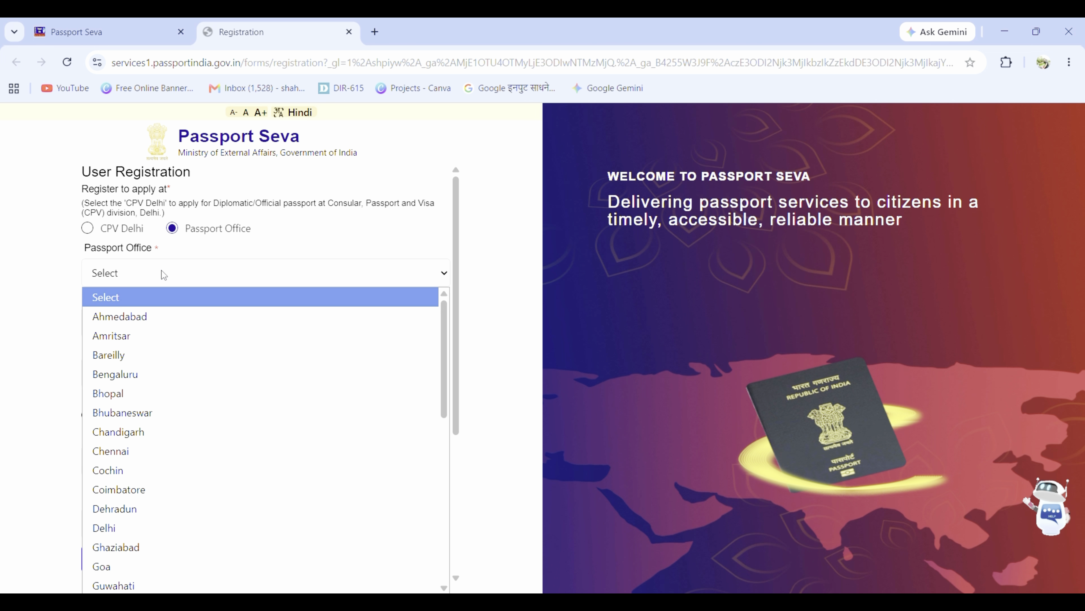
scroll(186, 382, "down", 3)
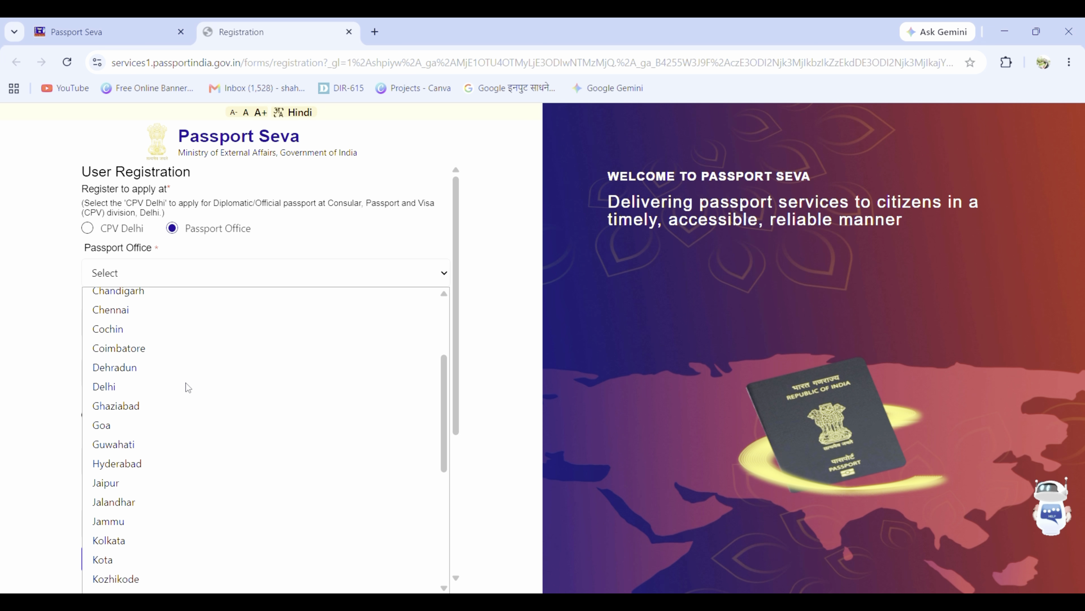
type("pu")
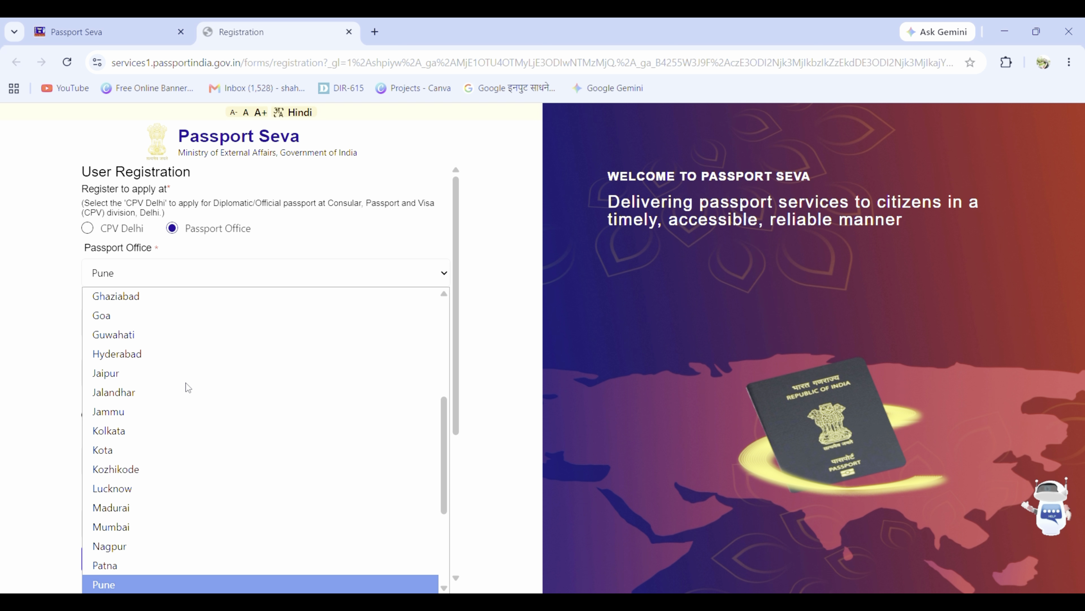
scroll(187, 387, "down", 3)
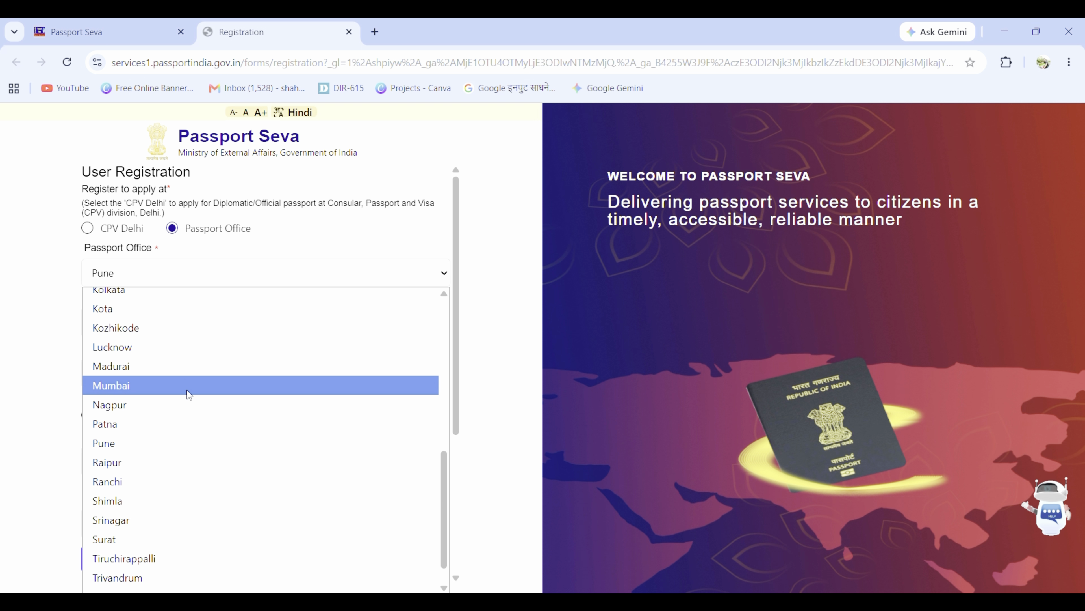
left_click(157, 444)
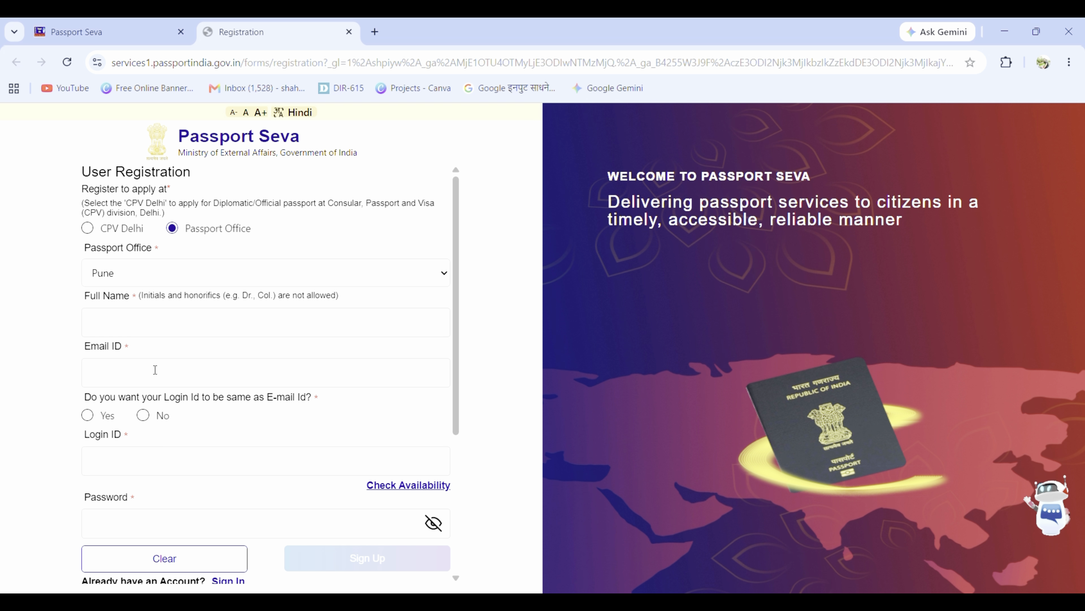
Step: Fill in the applicant's full name, e-mail, login ID same as e-mail, and password, then sign up
left_click(105, 321)
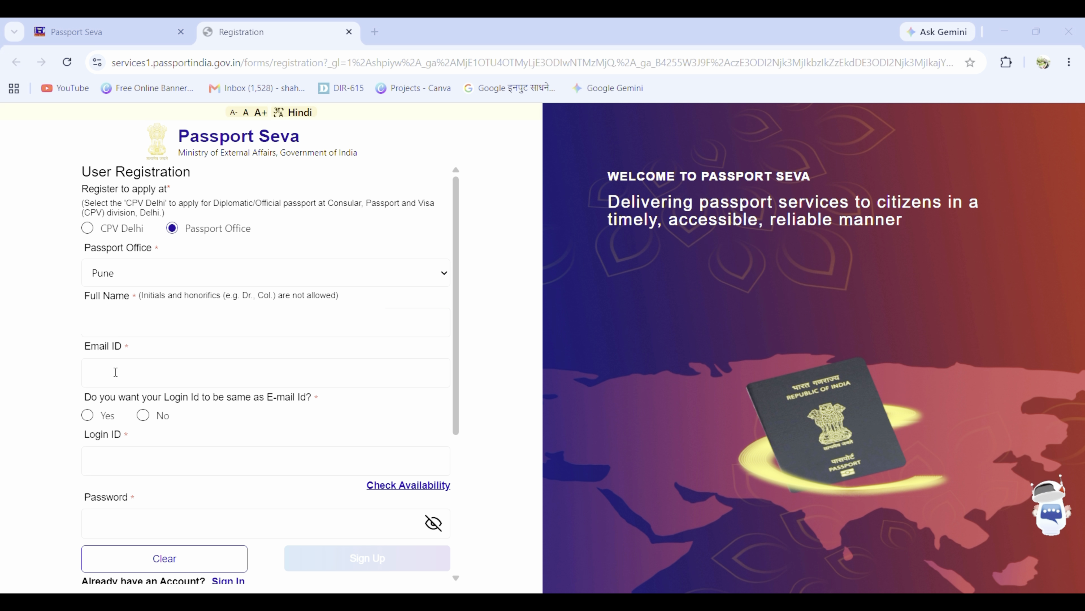
left_click(116, 372)
type("Sh")
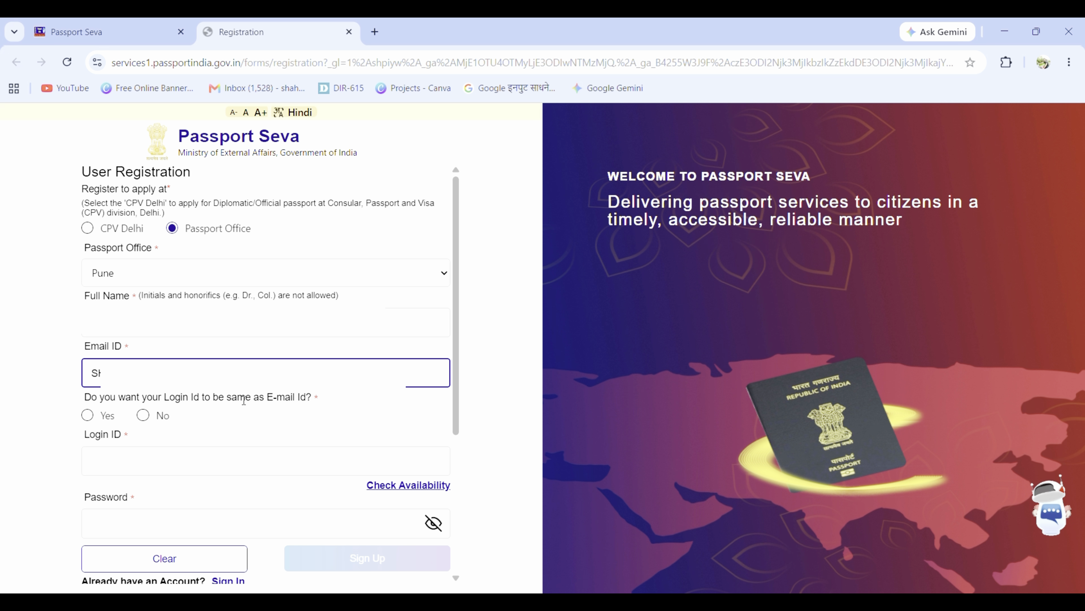
left_click(88, 415)
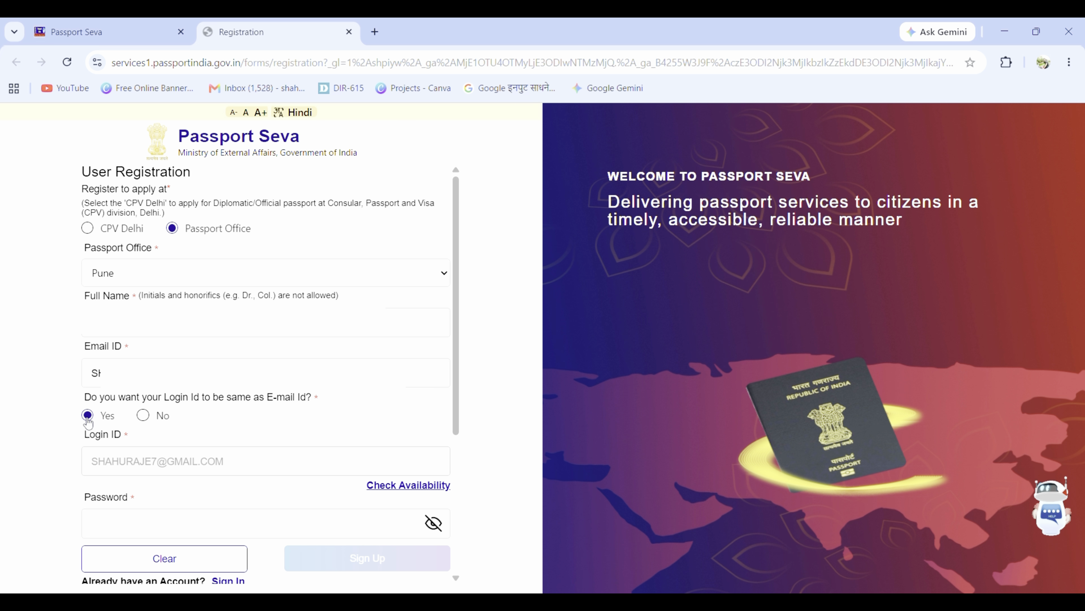
left_click(133, 519)
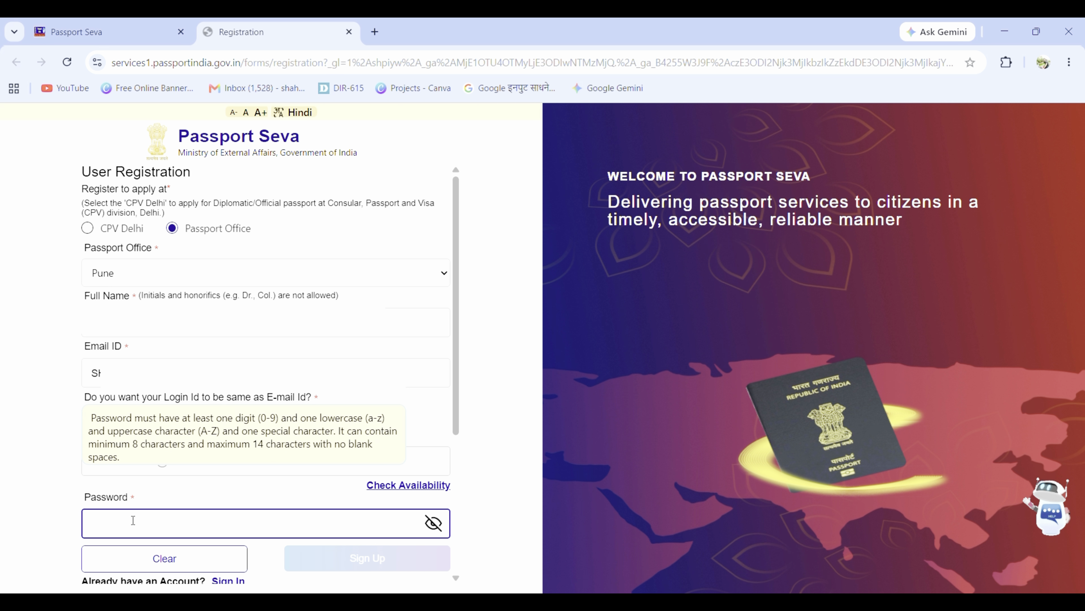
key("ctrl+v")
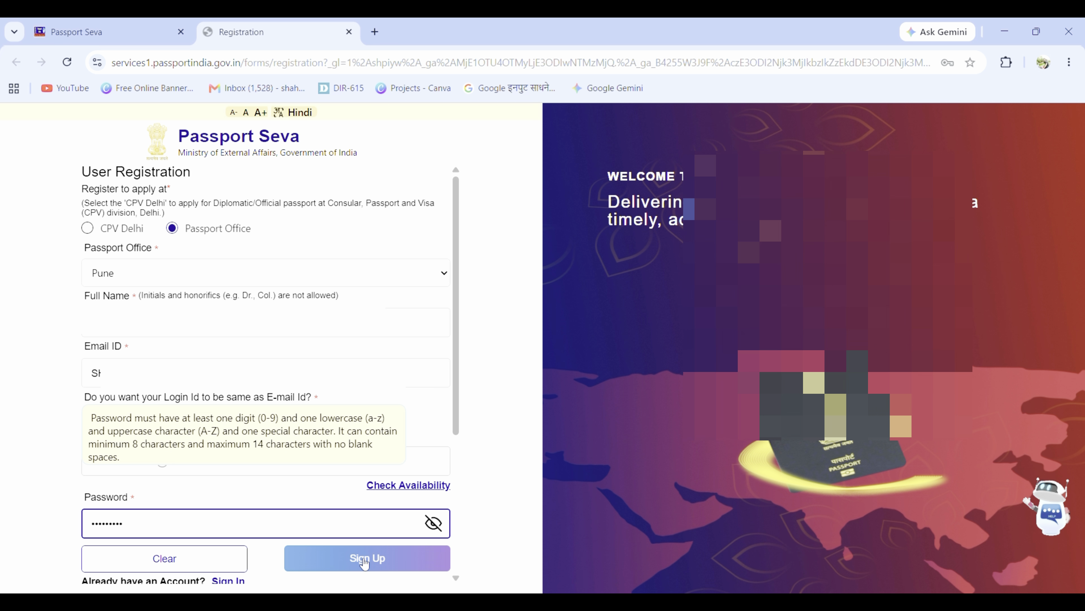
left_click(364, 560)
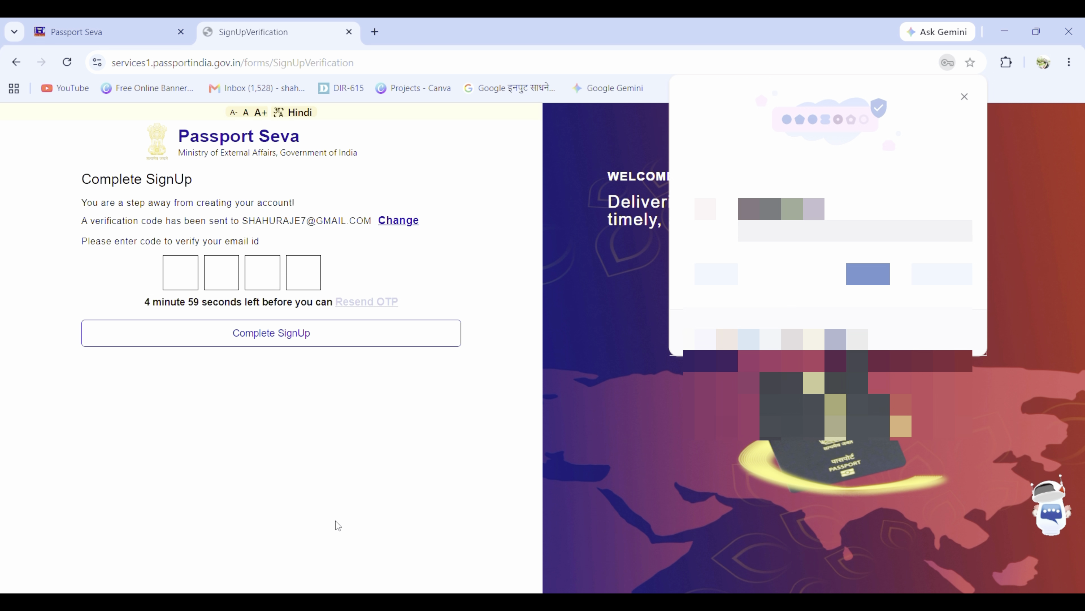
Step: Enter the emailed 4-digit verification code and complete sign-up
left_click(185, 278)
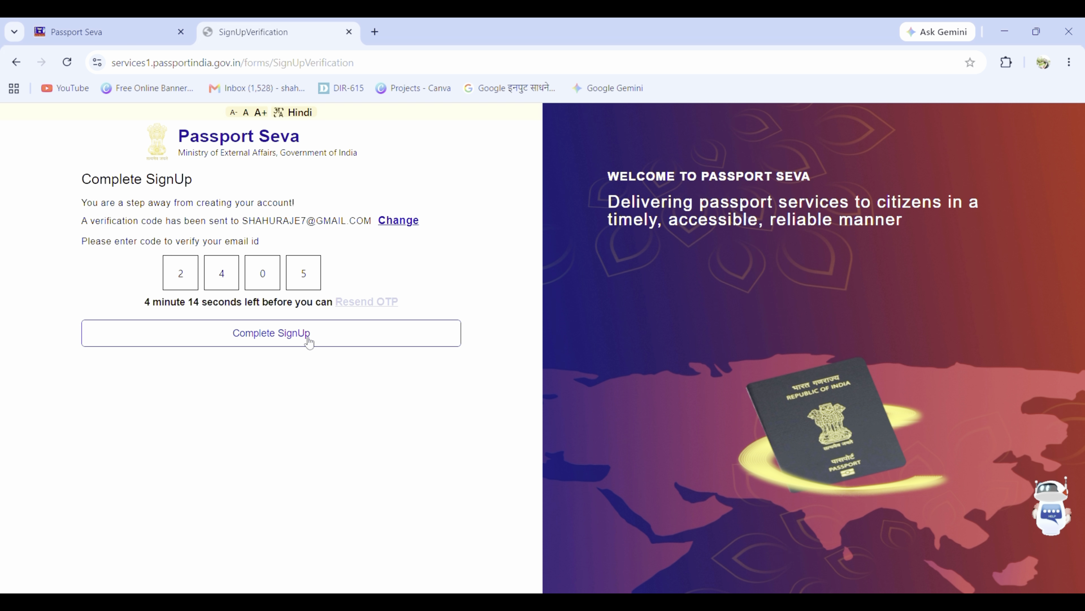
left_click(274, 336)
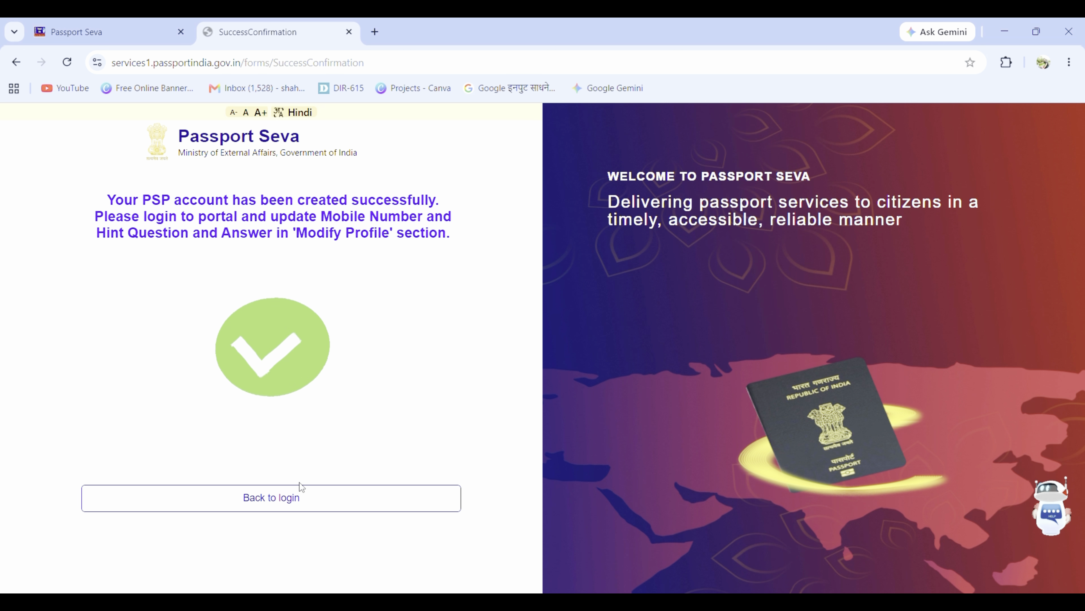
Step: Back on the login page, enter the registered e-mail as login ID, continue, and type the account password
left_click(283, 501)
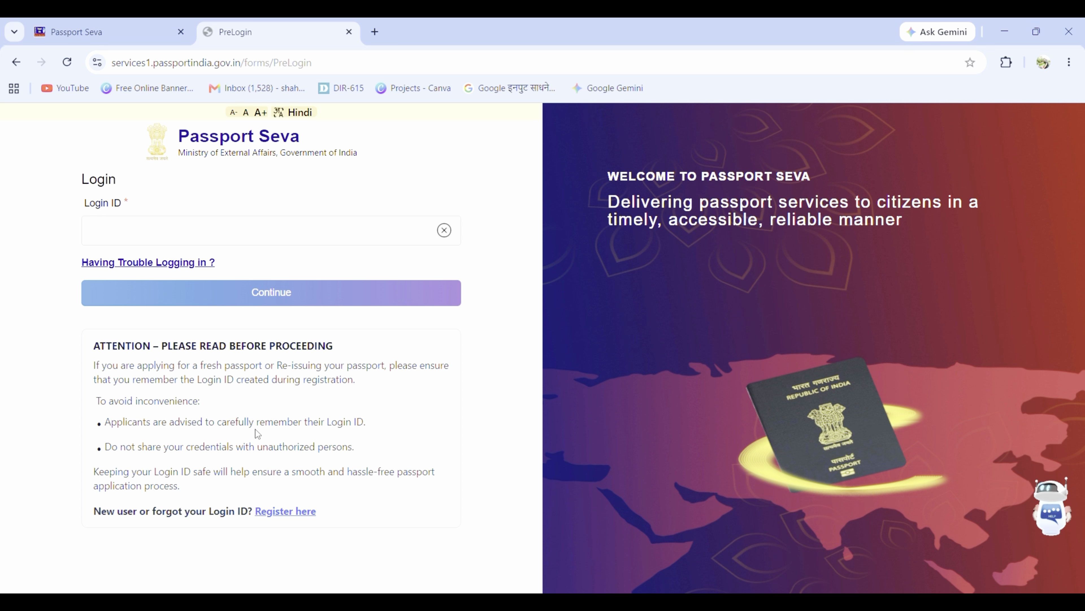
left_click(206, 234)
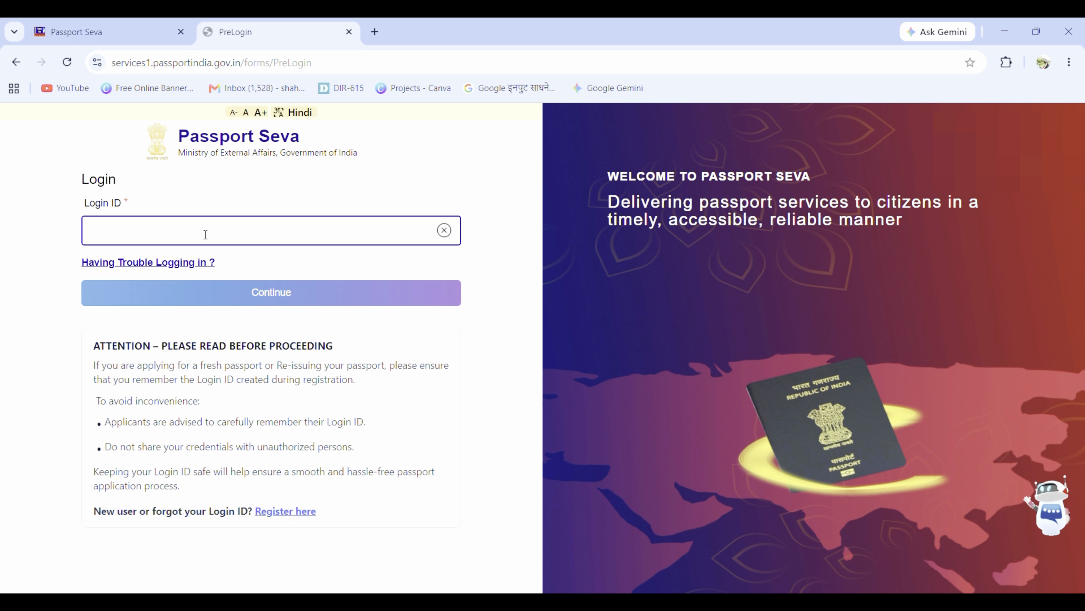
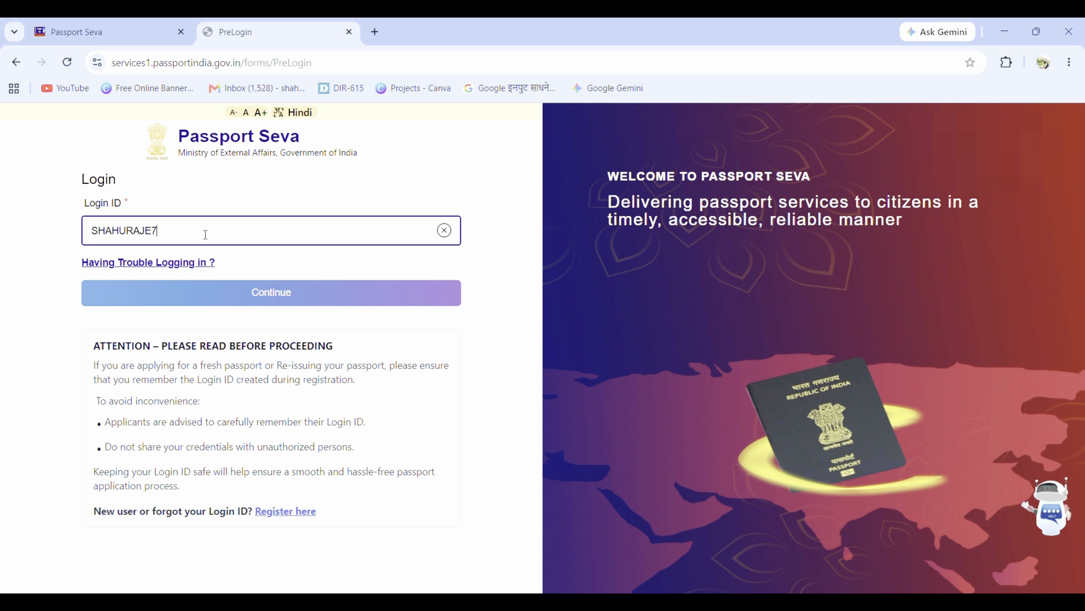
left_click(284, 295)
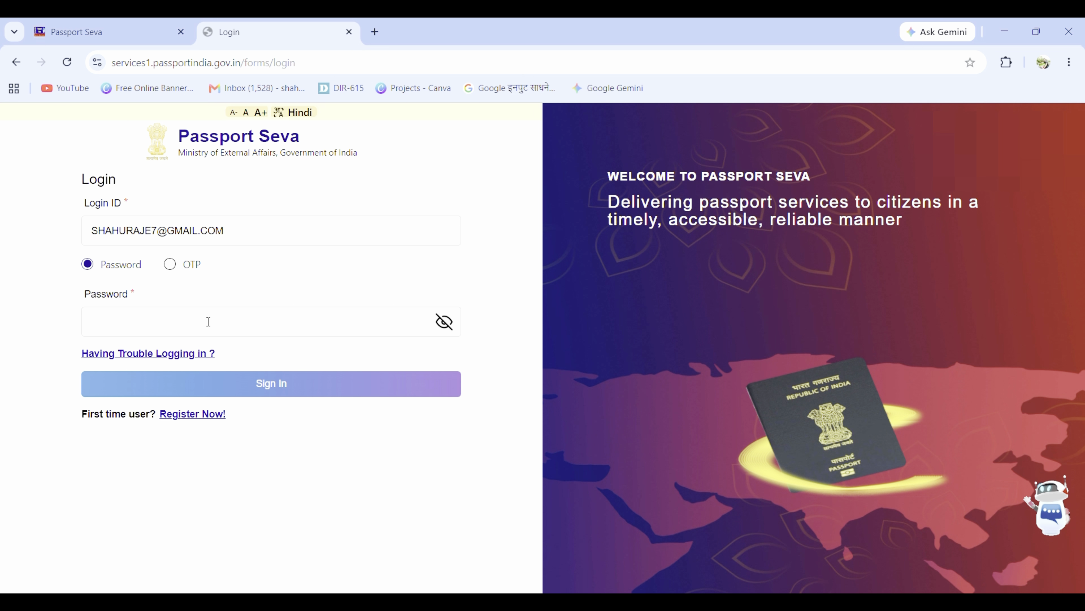
left_click(209, 326)
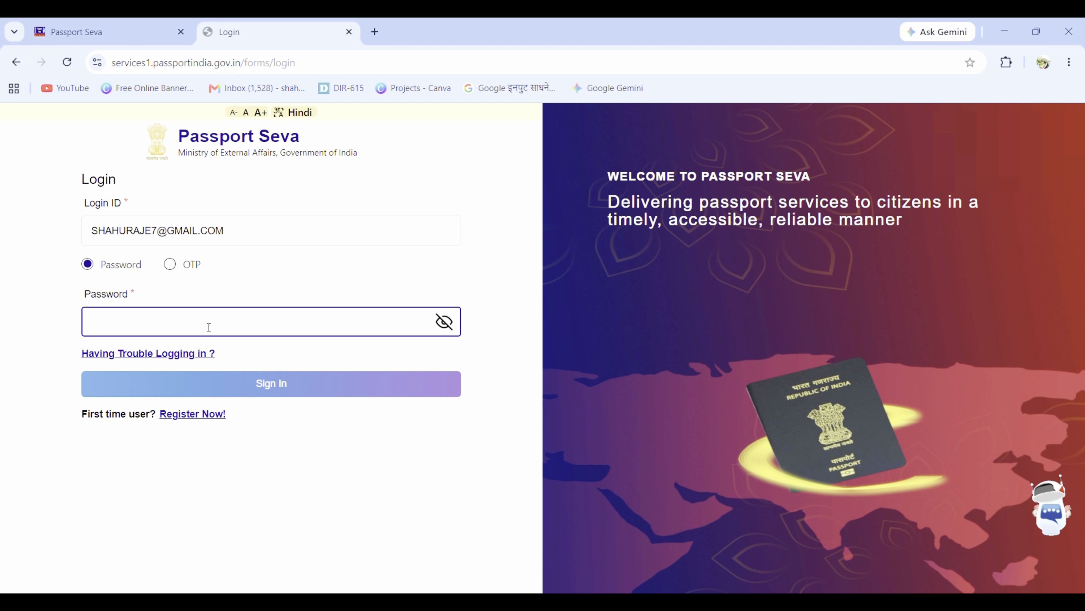
type("•••")
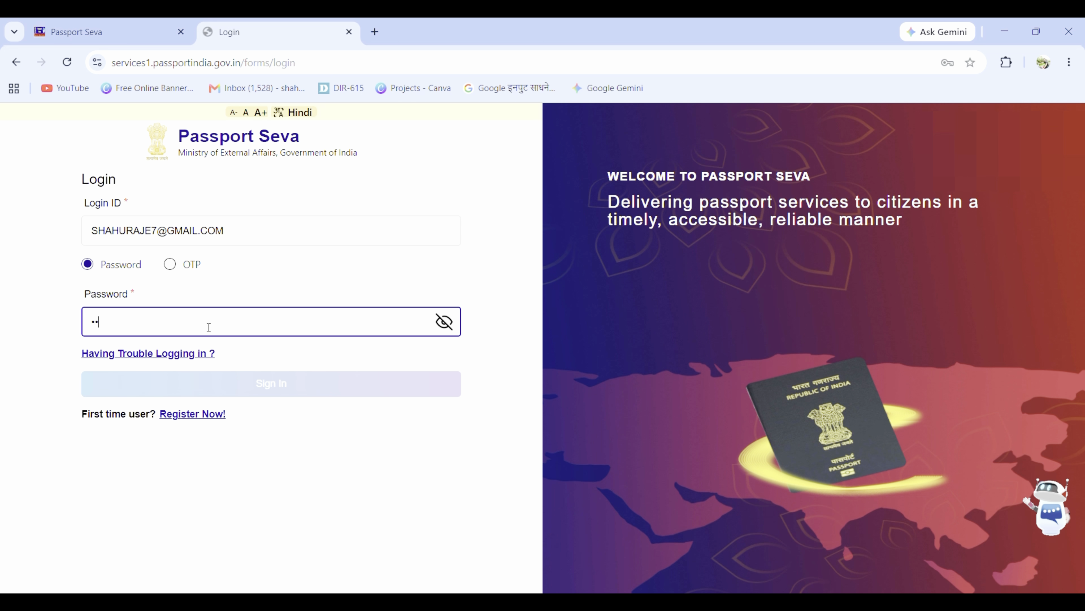
type("•••••")
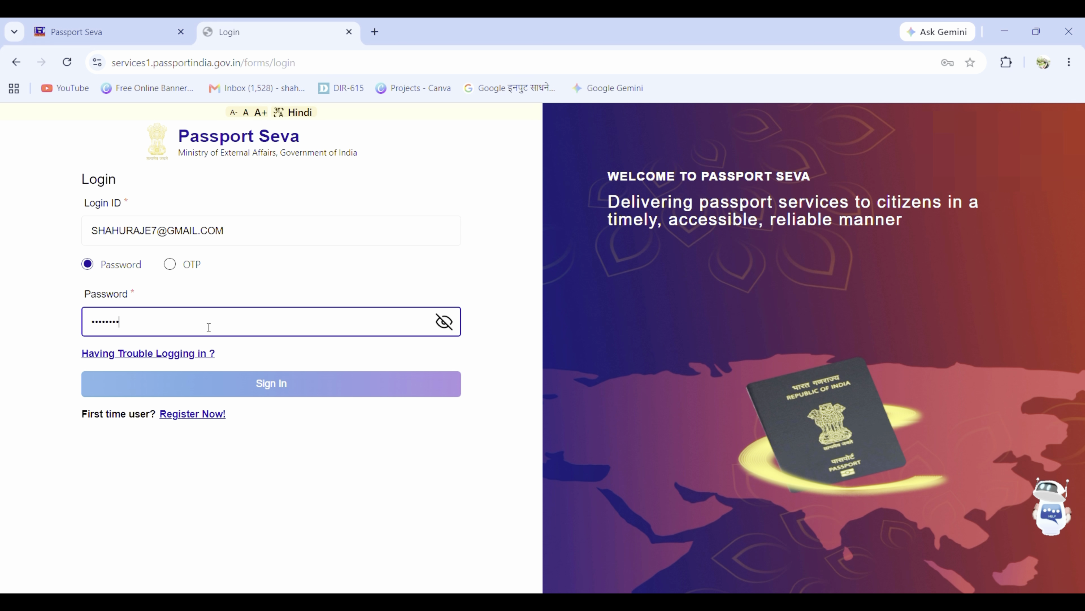
Step: Sign in and choose Fresh Passport/Re-Issue of Passport from Services
left_click(308, 388)
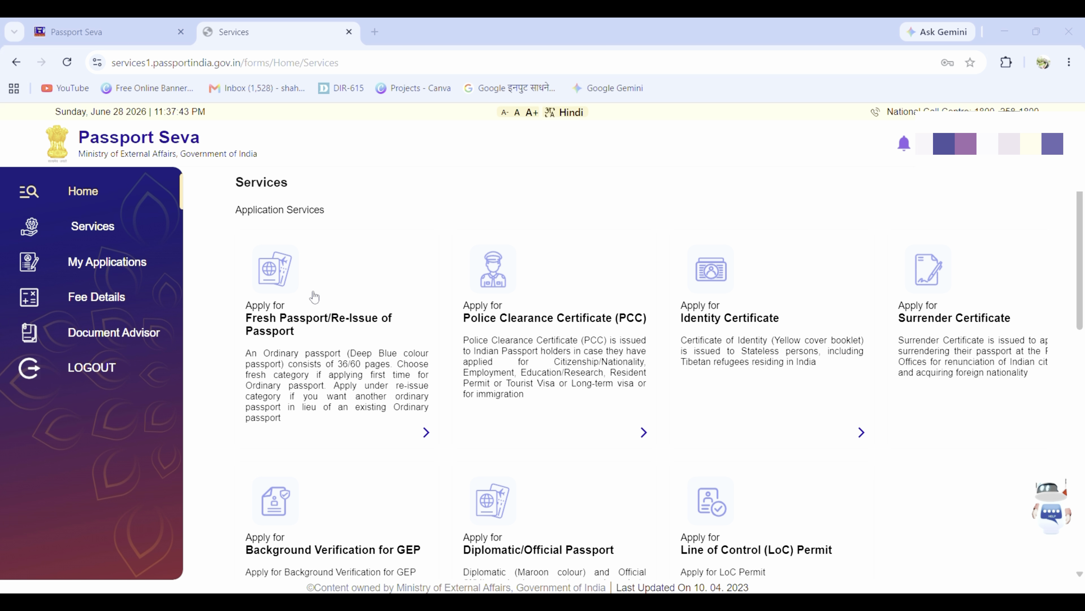
left_click(314, 296)
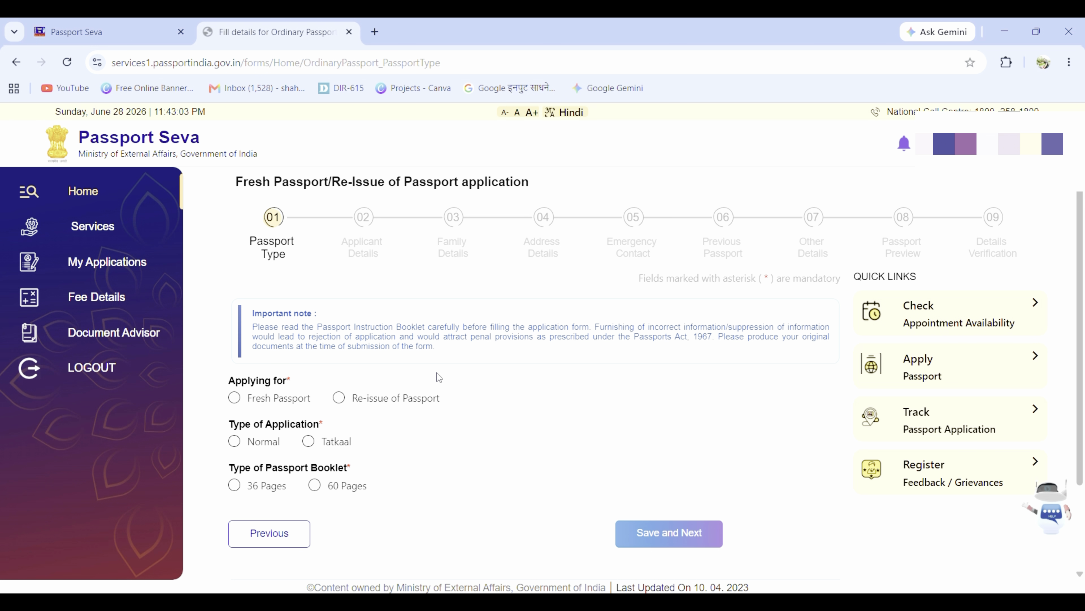
Step: Choose Fresh Passport, Normal application, and a 36-page booklet, then save and continue
scroll(438, 376, "down", 3)
scroll(438, 376, "up", 3)
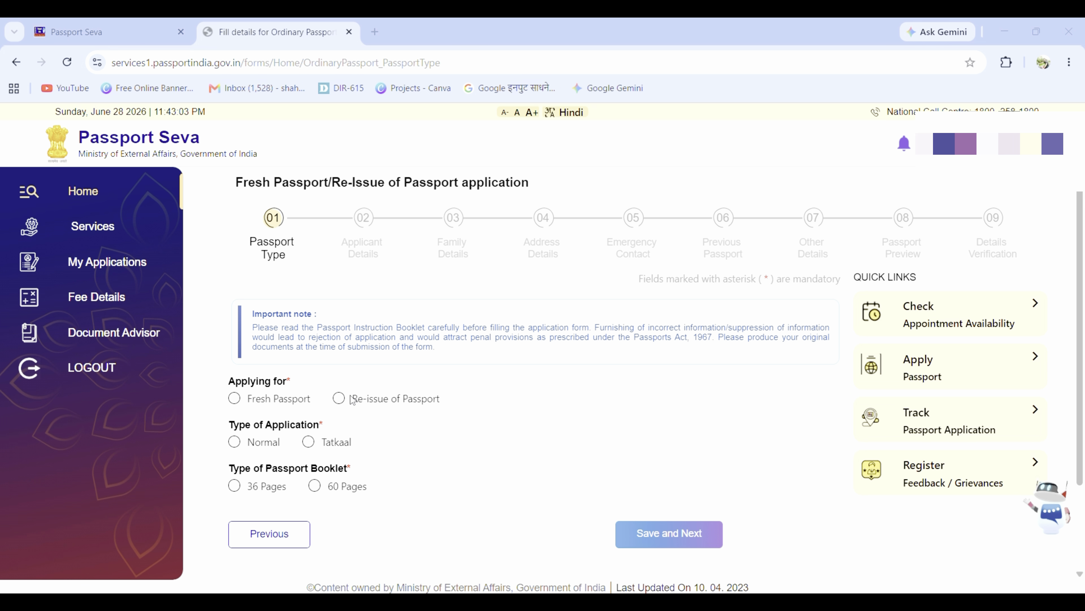
left_click(234, 399)
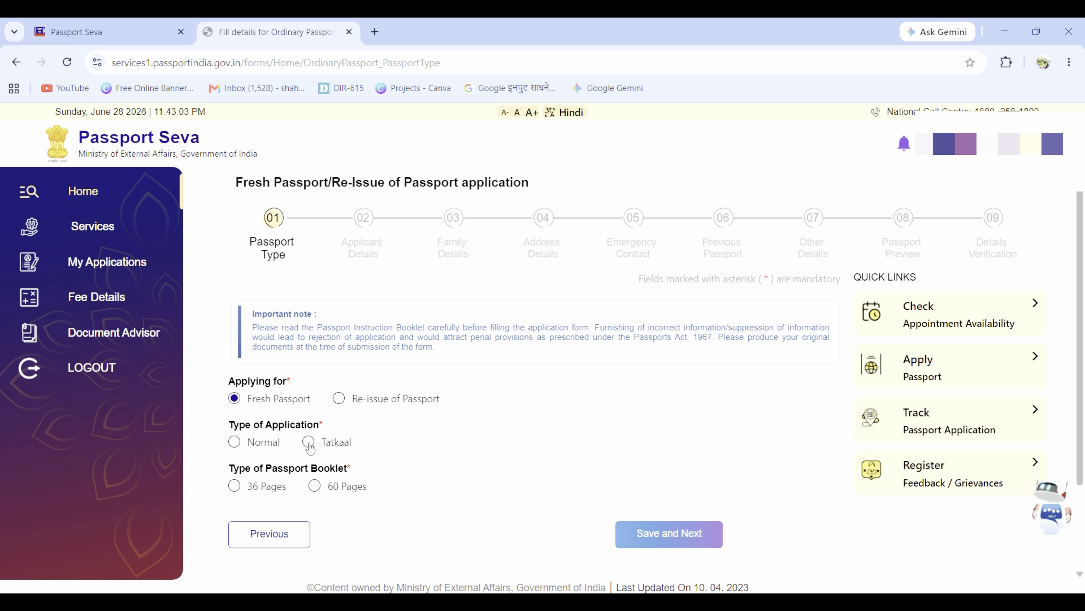
left_click(235, 443)
left_click(236, 494)
left_click(668, 539)
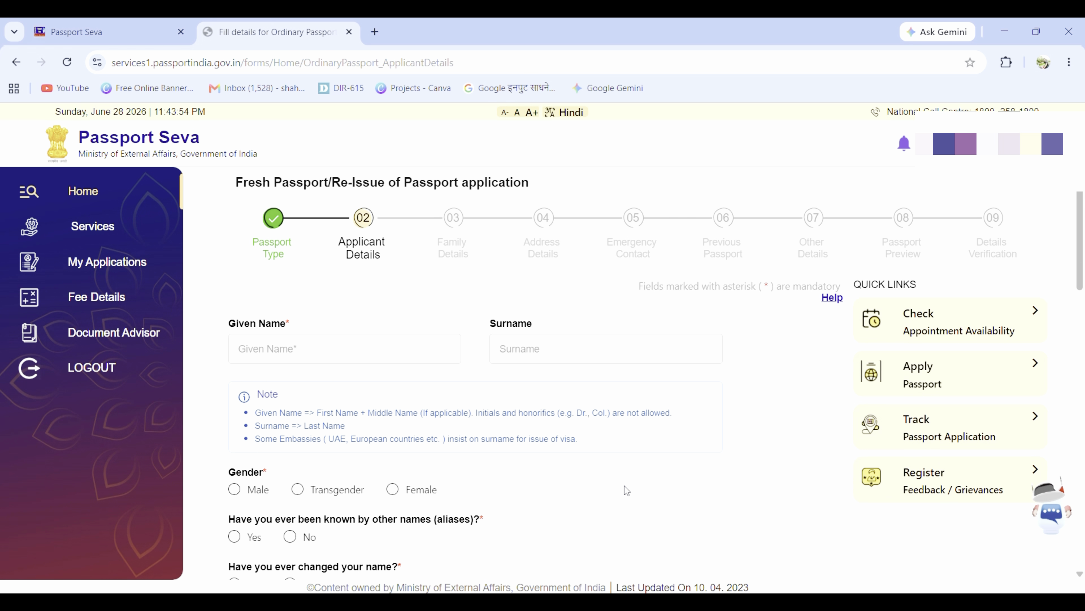
Step: Fill in the applicant's given name and surname, gender Male, and No for aliases and name change
left_click(288, 356)
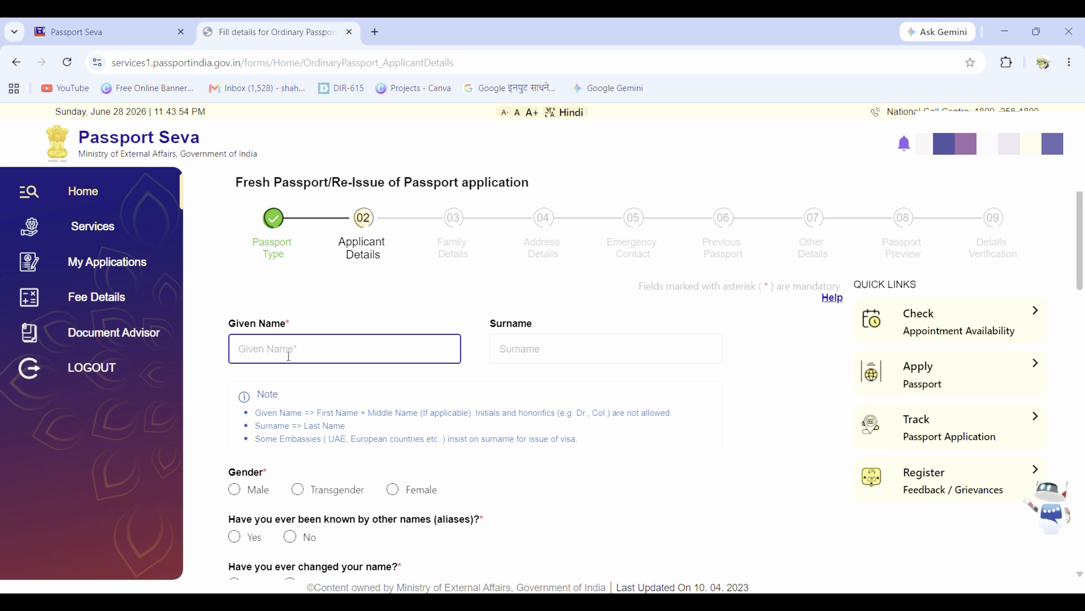
left_click(554, 348)
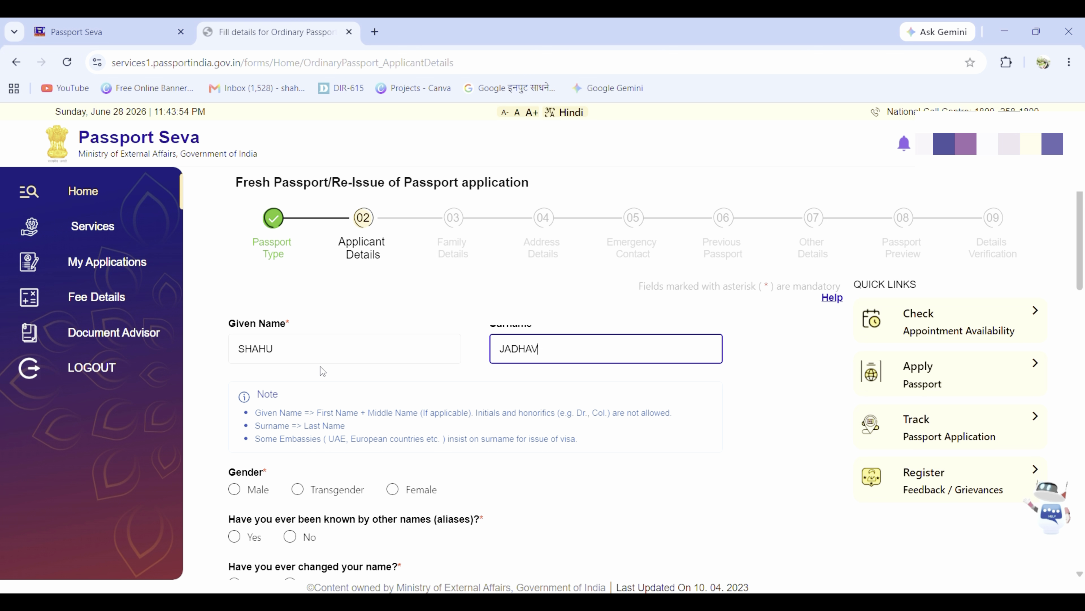
scroll(242, 404, "down", 2)
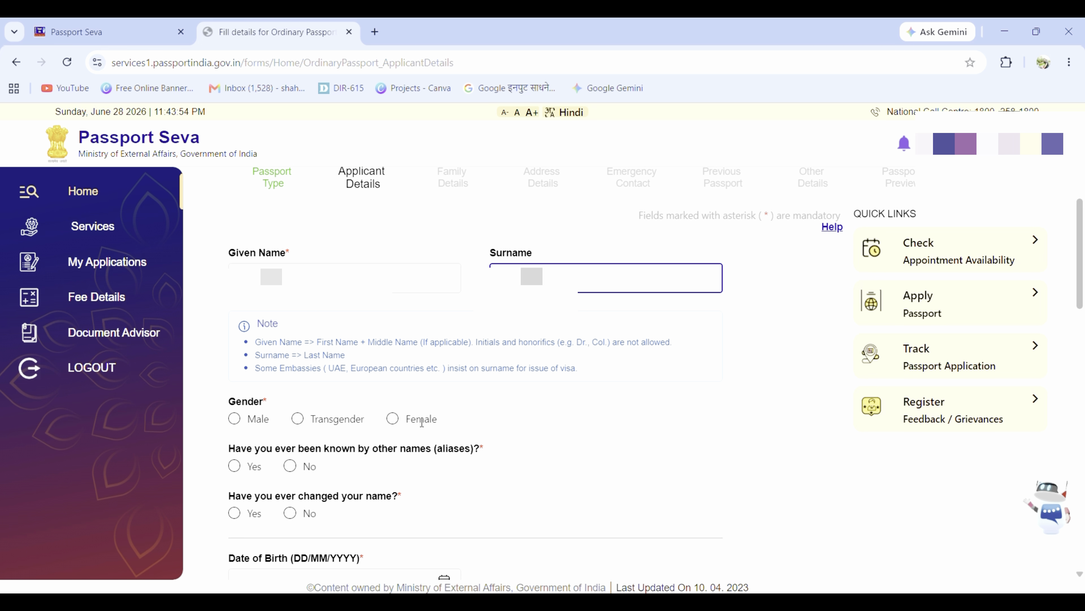
left_click(234, 419)
scroll(235, 424, "down", 5)
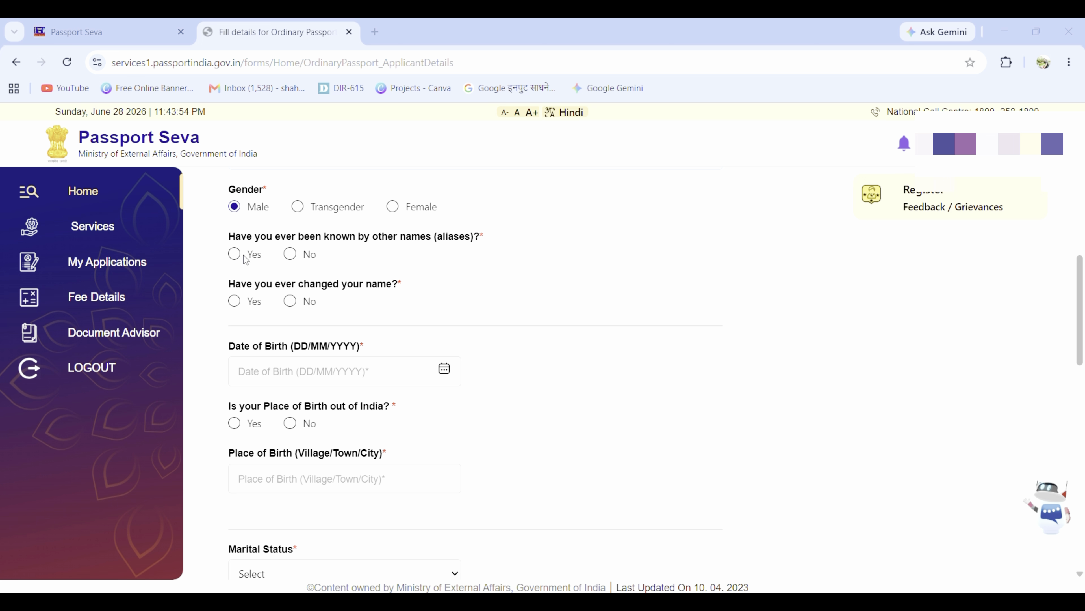
left_click(291, 255)
left_click(291, 302)
scroll(293, 308, "down", 2)
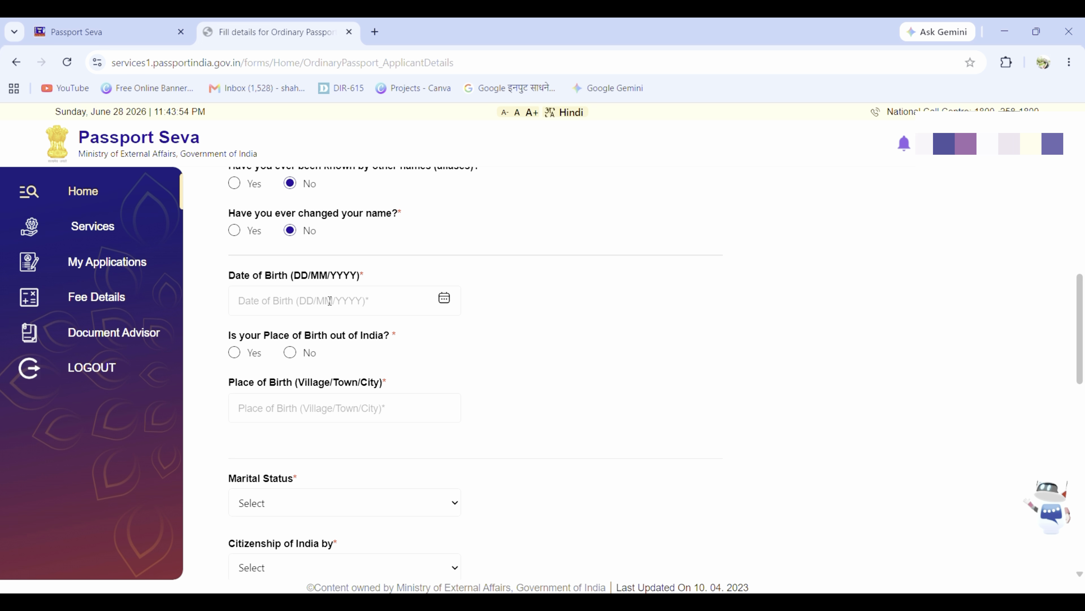
left_click(442, 305)
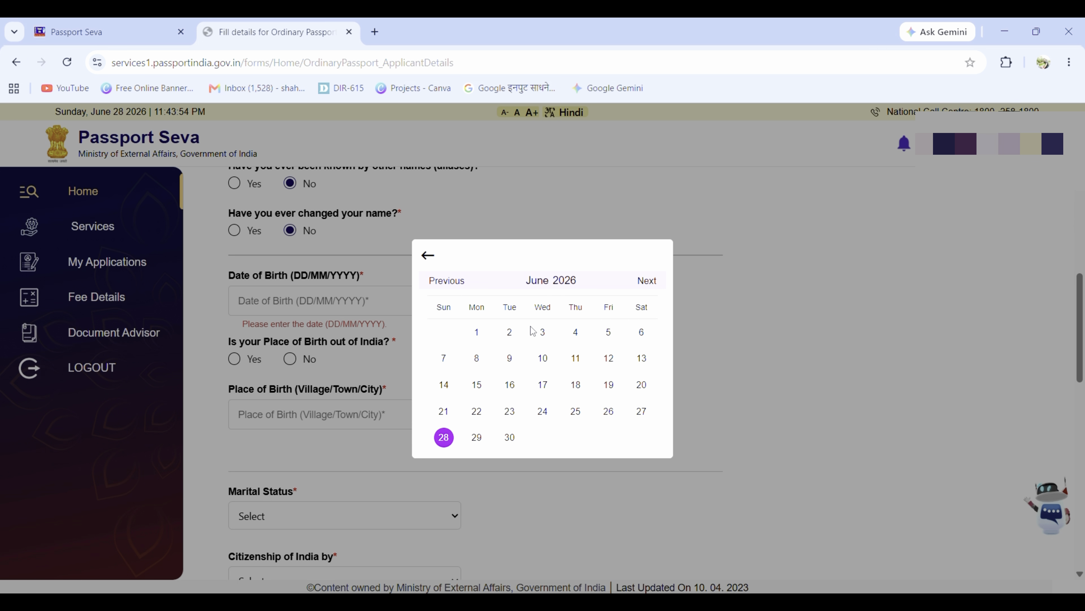
left_click(476, 333)
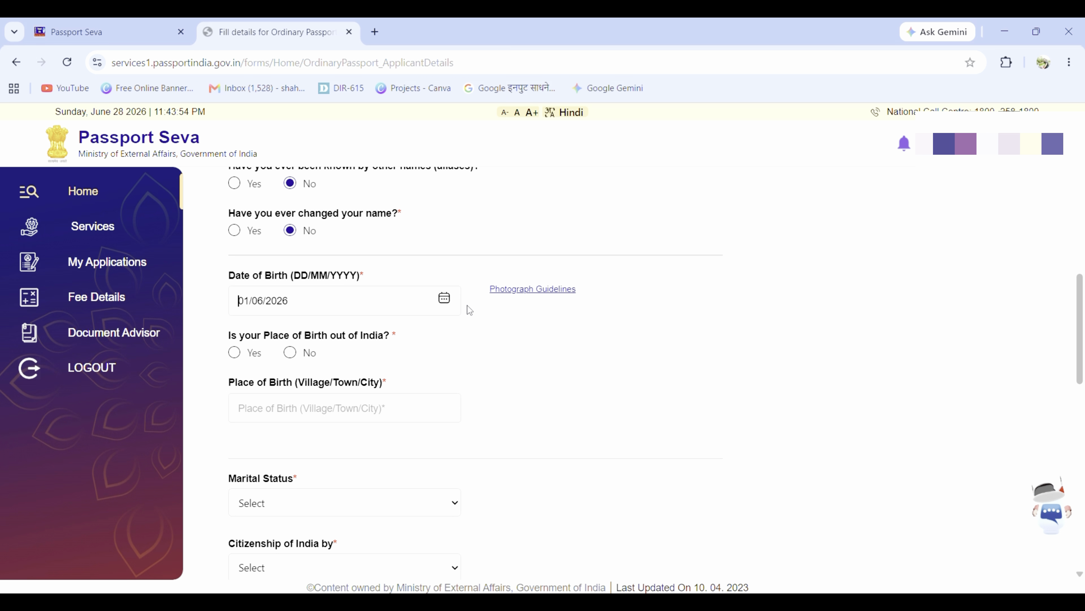
left_click(405, 298)
key("BackSpace")
key("BackSpace")
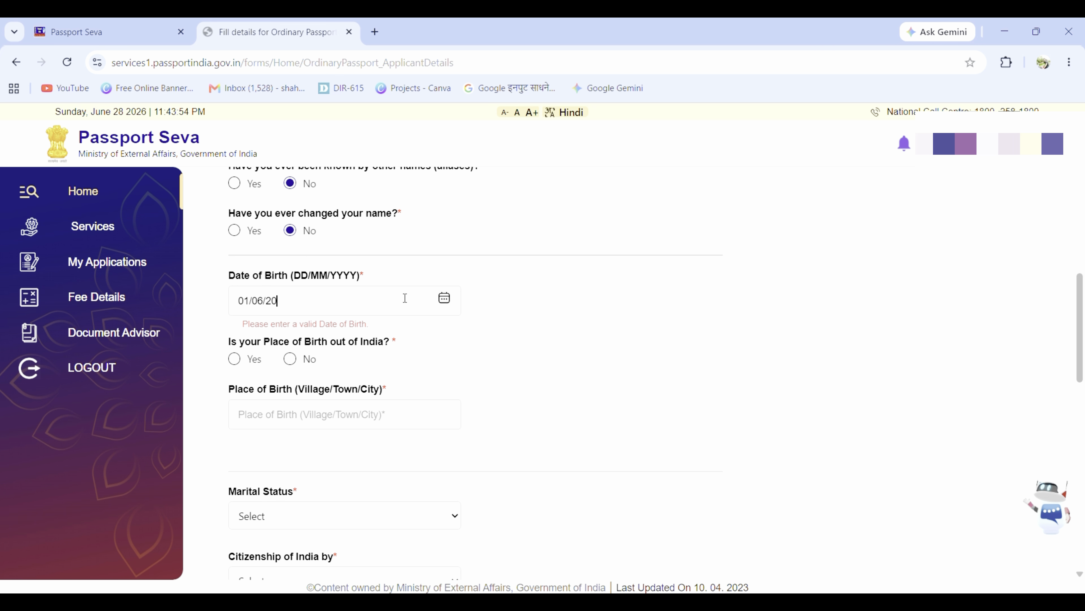
key("BackSpace")
key("BackSpace")
type("1989")
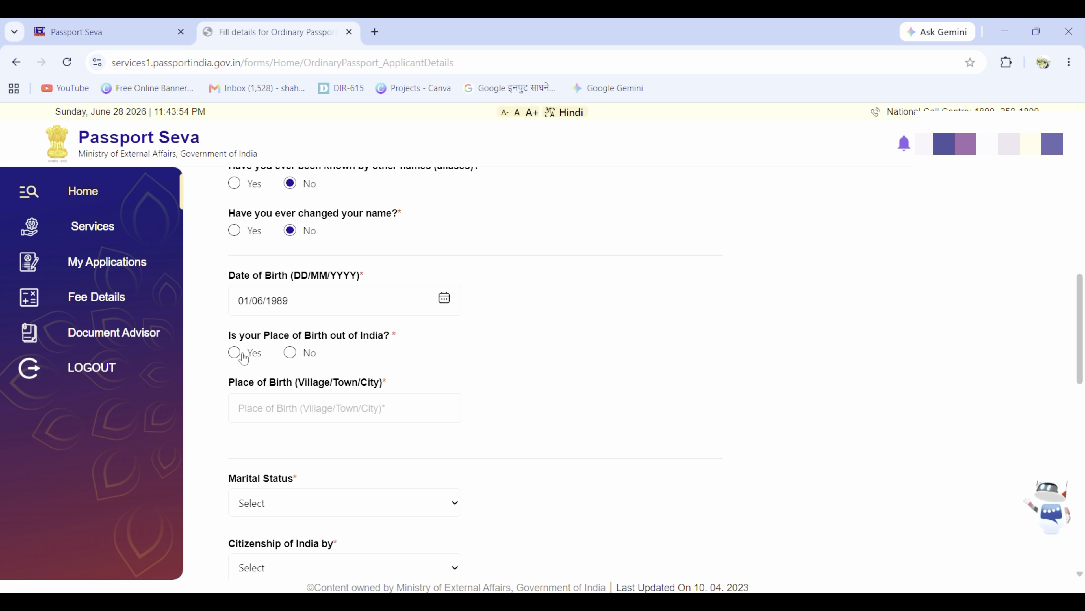
Step: Mark birth inside India, with place of birth SOLAPUR and state Maharashtra
left_click(289, 353)
scroll(312, 378, "down", 2)
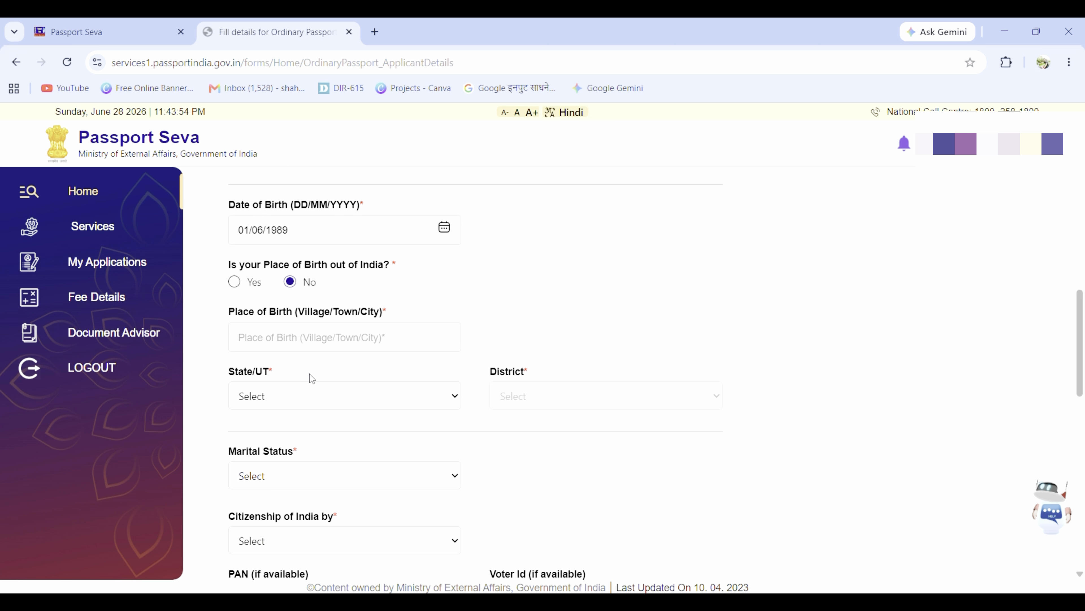
left_click(298, 339)
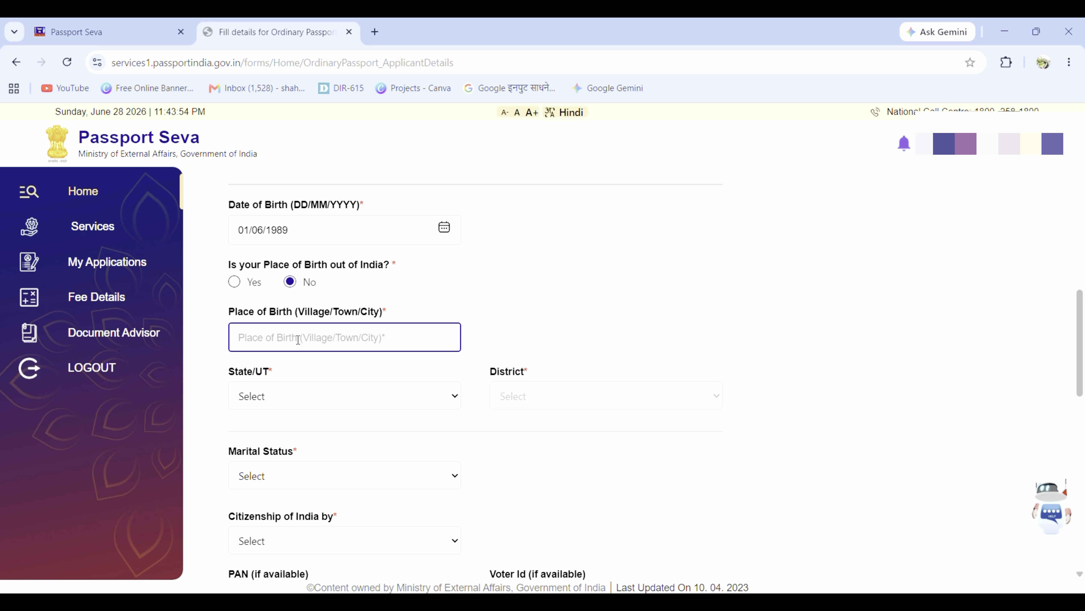
type("SOLAPUR")
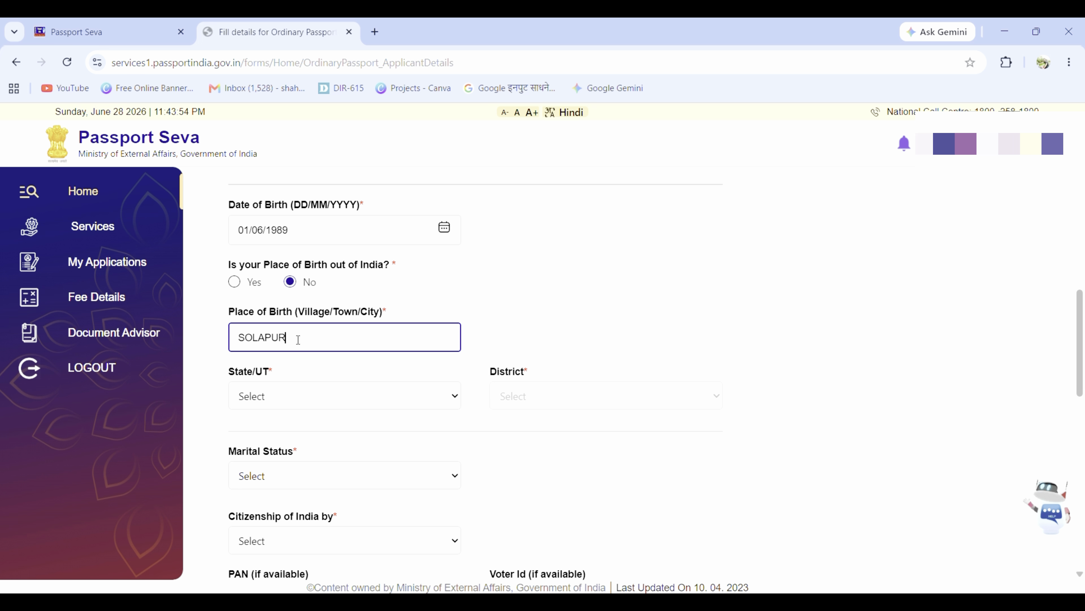
left_click(329, 395)
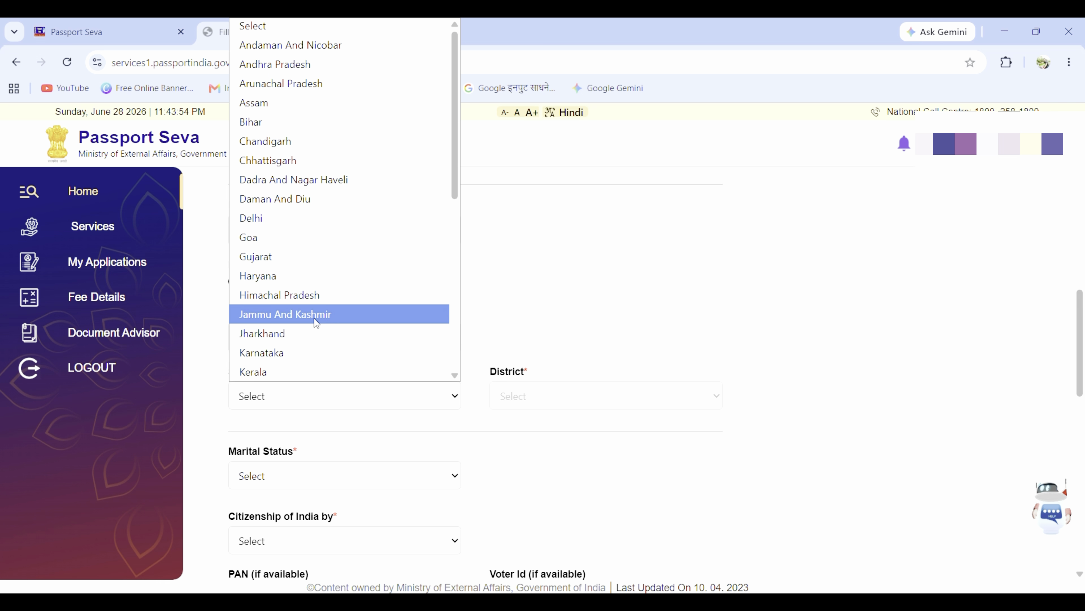
scroll(327, 295, "down", 2)
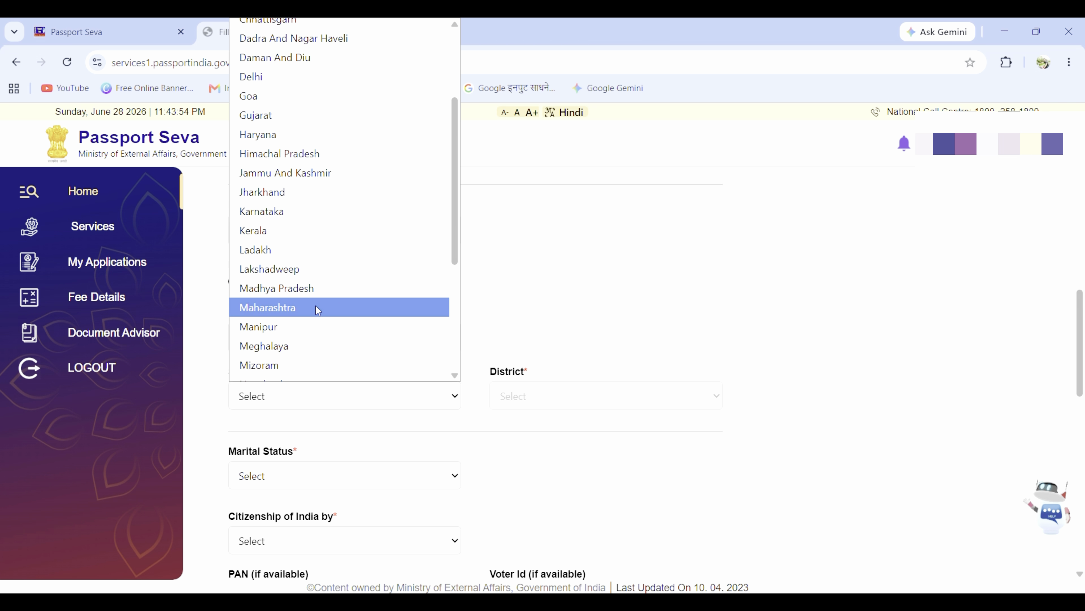
left_click(316, 306)
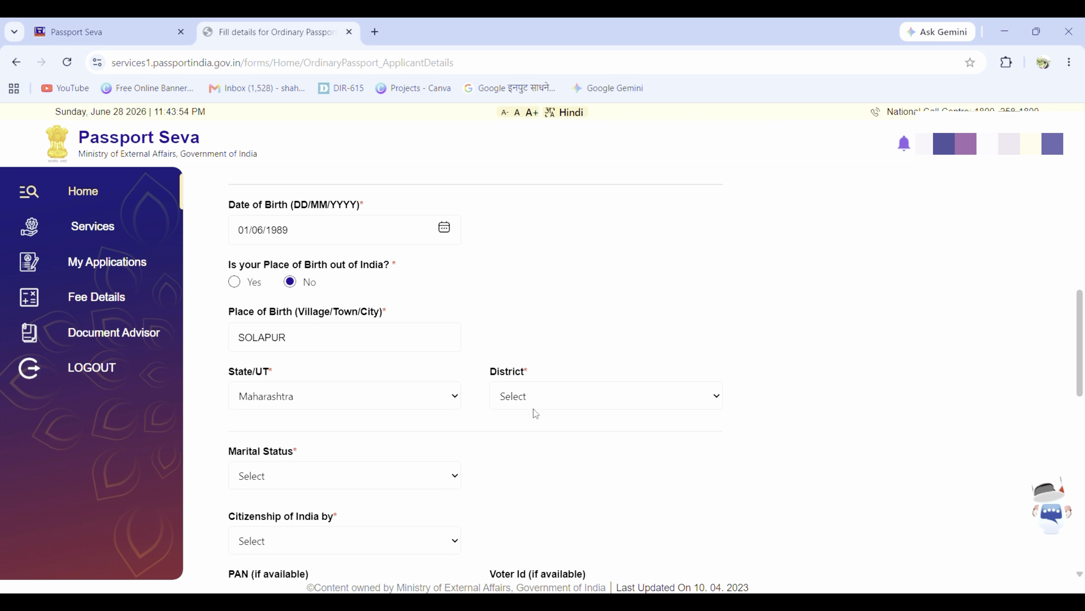
left_click(534, 401)
Step: Choose Solapur Rural as the district of birth
scroll(548, 343, "down", 2)
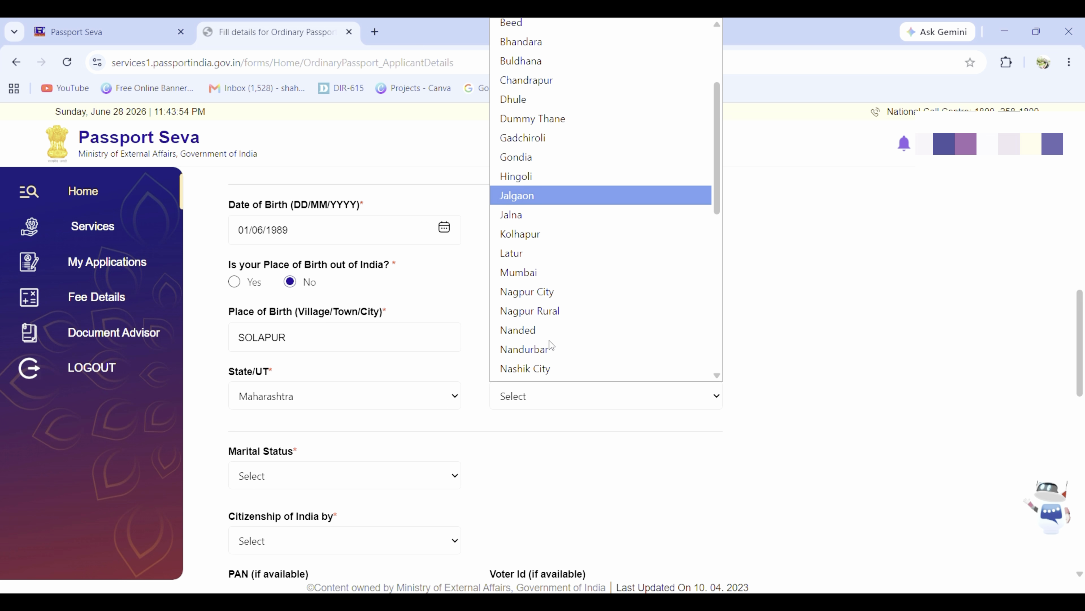
scroll(549, 340, "down", 3)
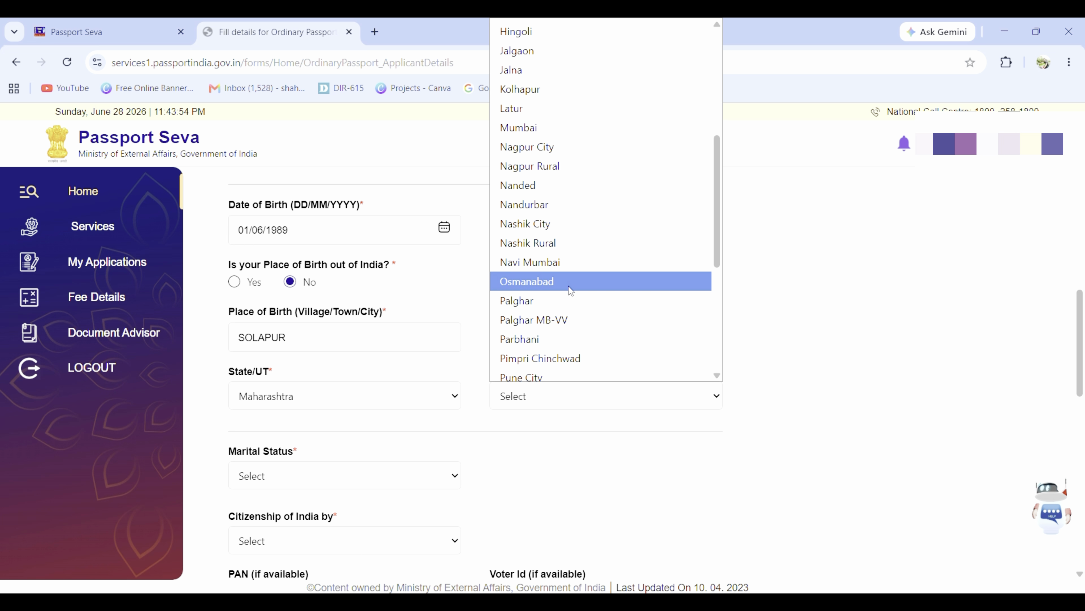
key("s")
scroll(569, 274, "down", 3)
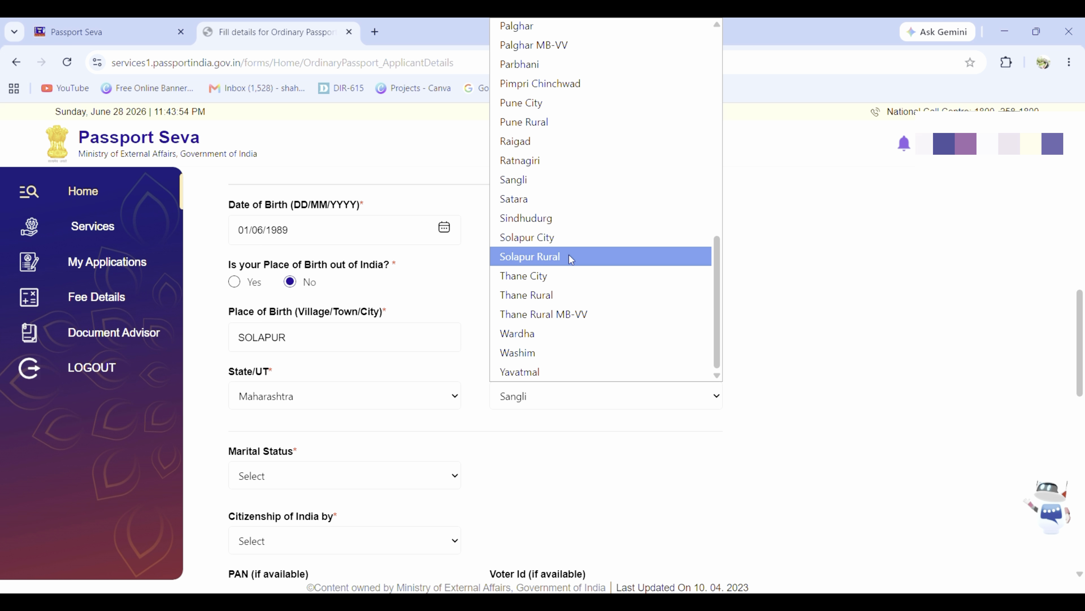
left_click(569, 256)
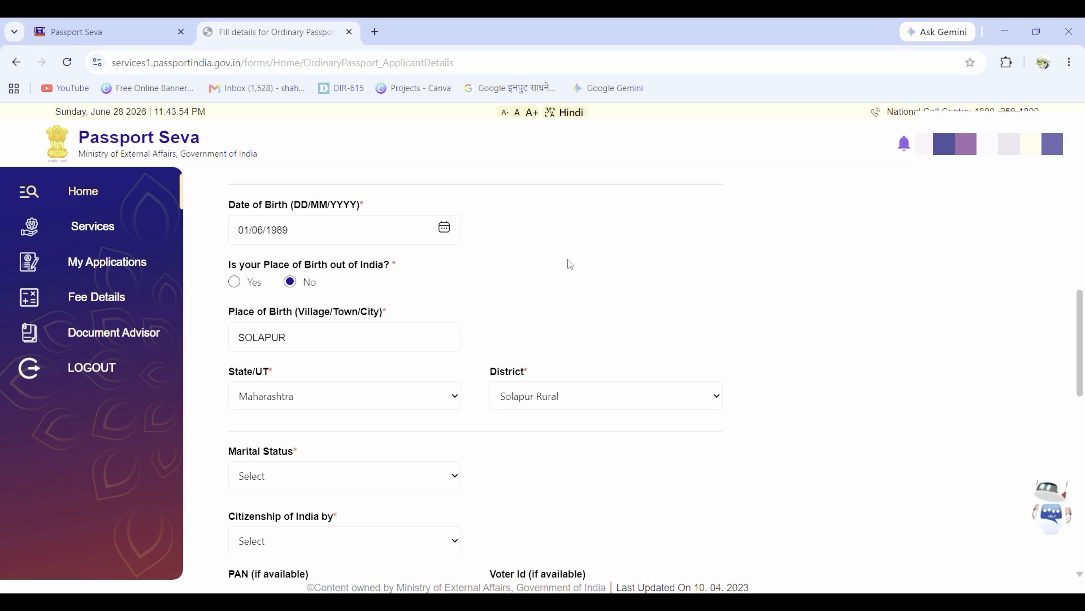
Step: Set marital status to Married and citizenship of India by Birth, then go to the PAN field
scroll(565, 275, "down", 3)
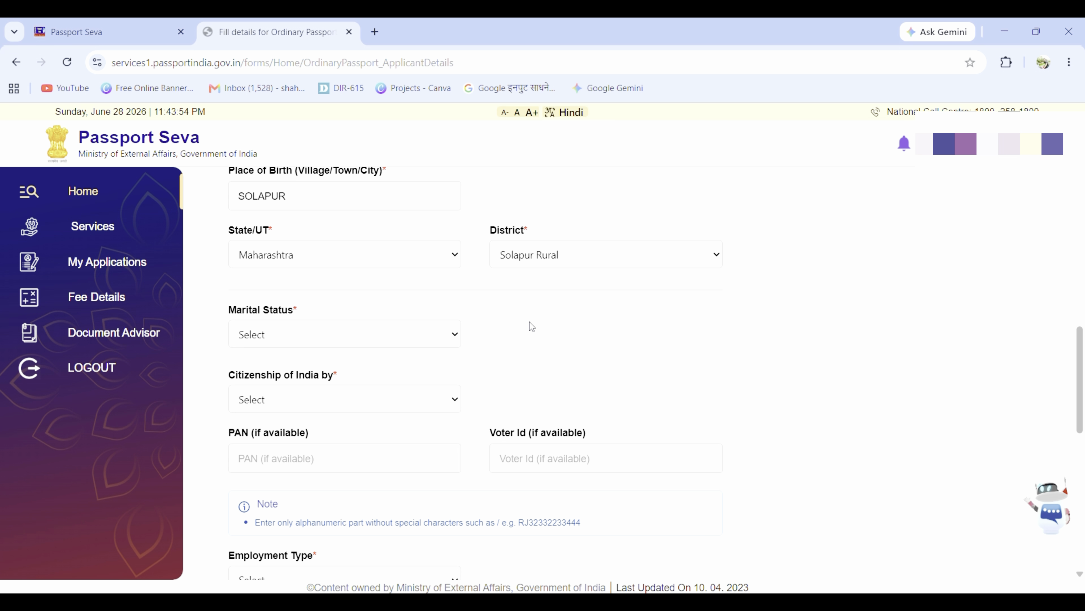
left_click(412, 333)
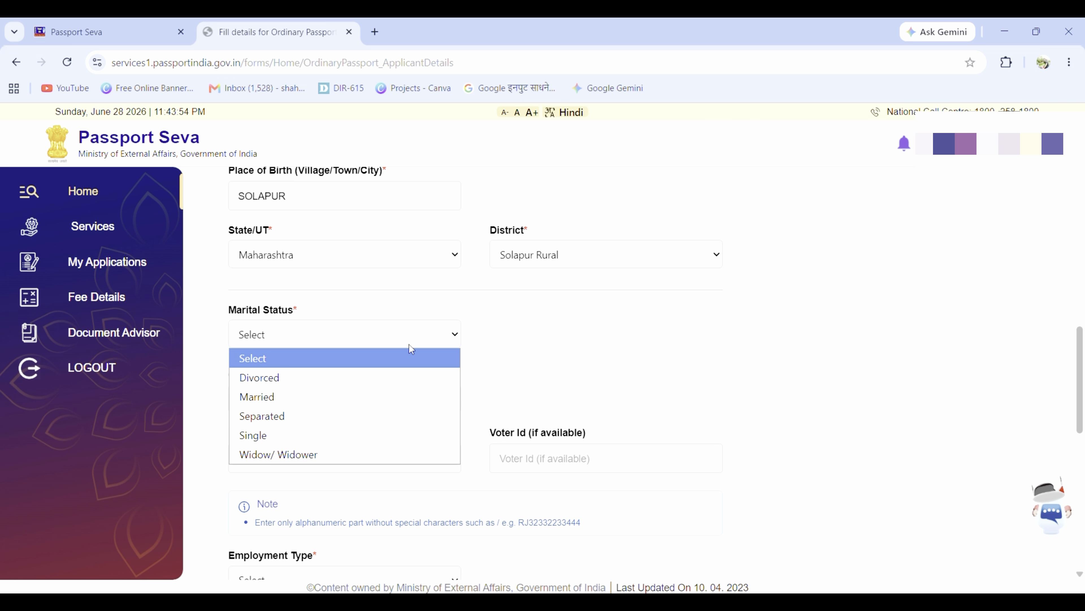
left_click(391, 398)
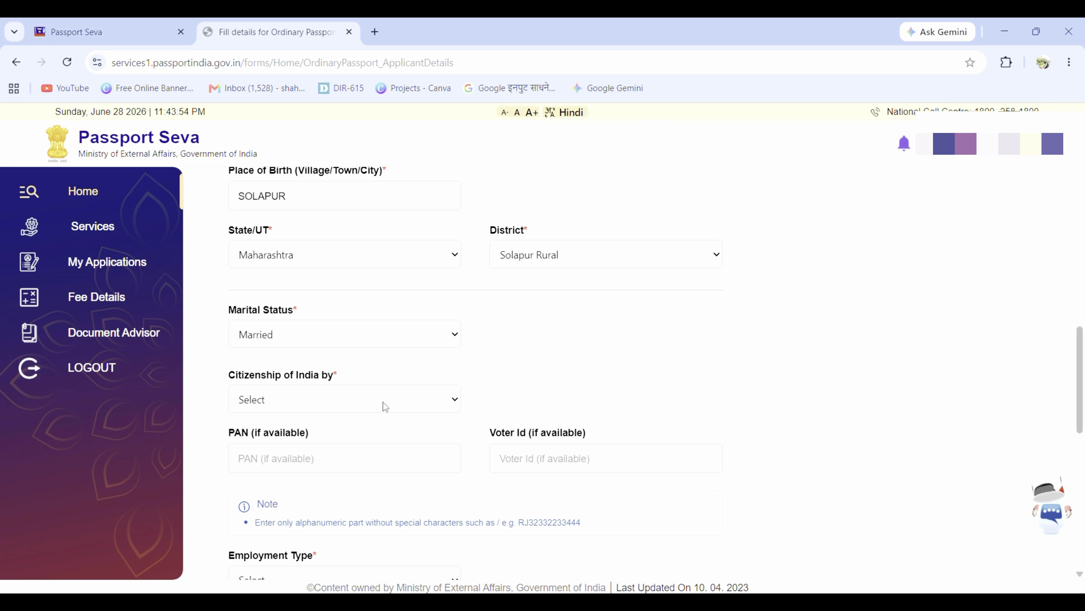
left_click(385, 405)
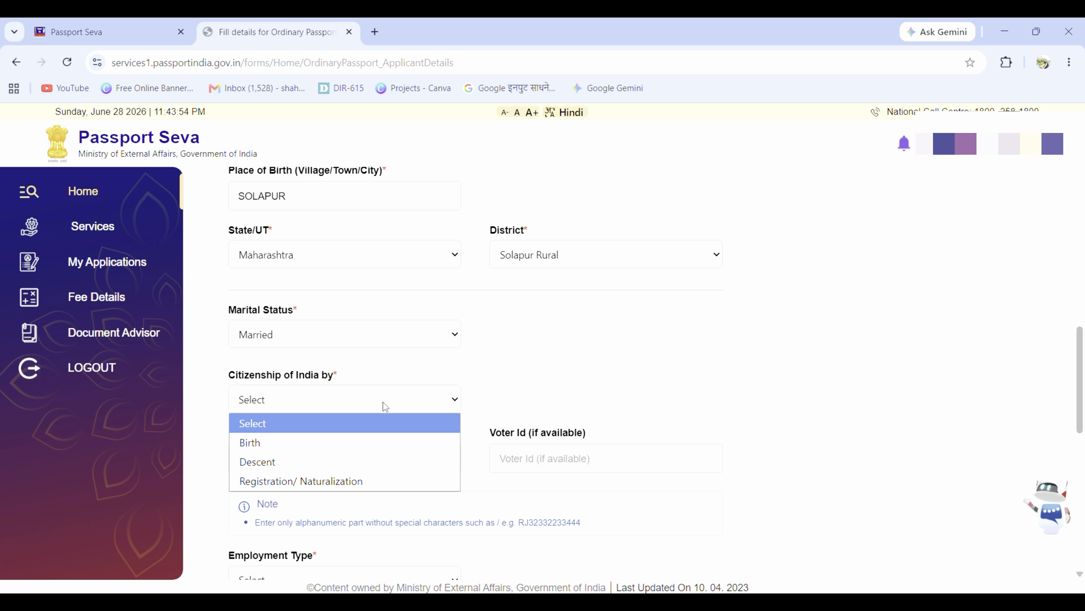
left_click(364, 444)
left_click(268, 462)
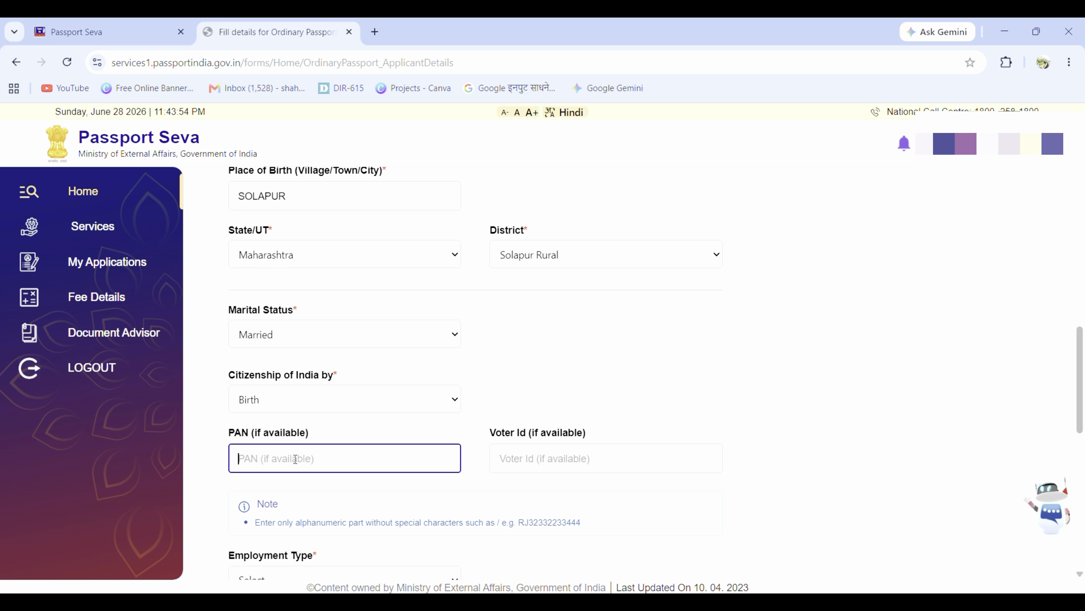
left_click(569, 461)
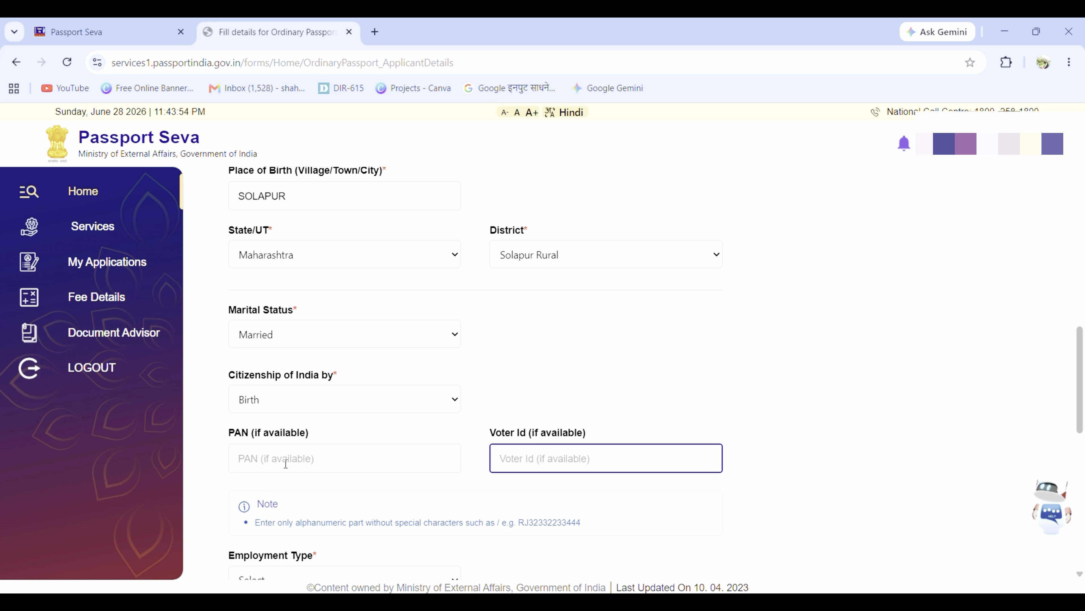
left_click(292, 454)
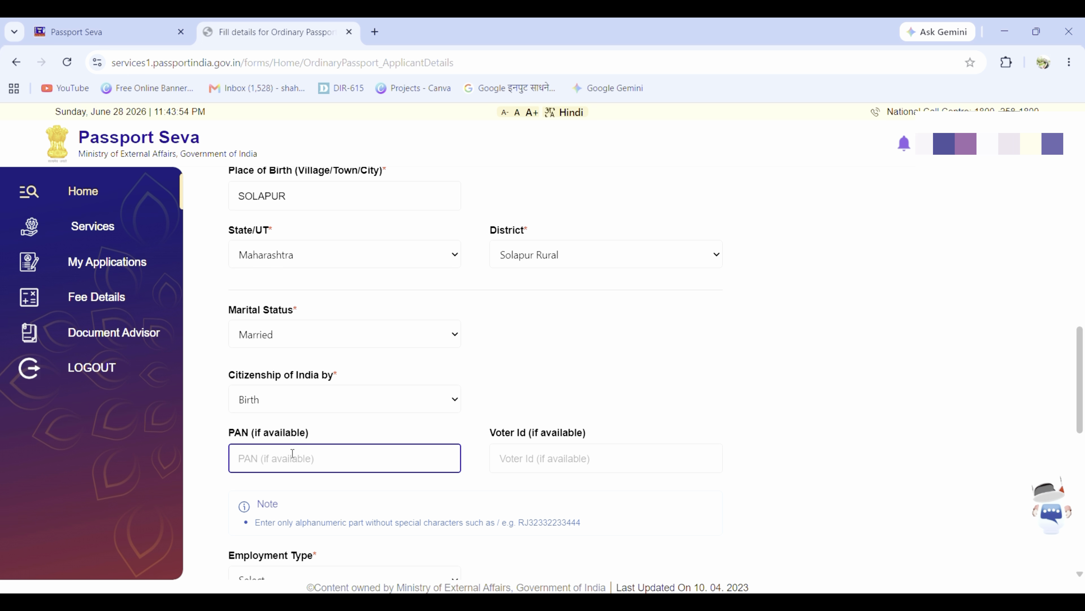
Step: Set employment type to Private and educational qualification to 10th Pass And Above
type("A")
scroll(363, 431, "down", 6)
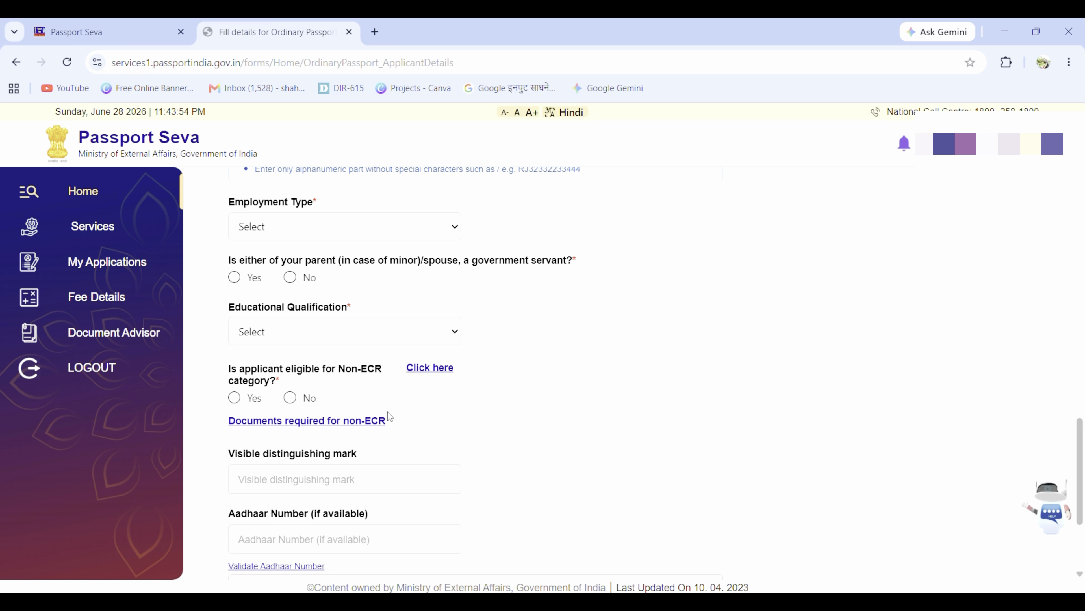
left_click(382, 226)
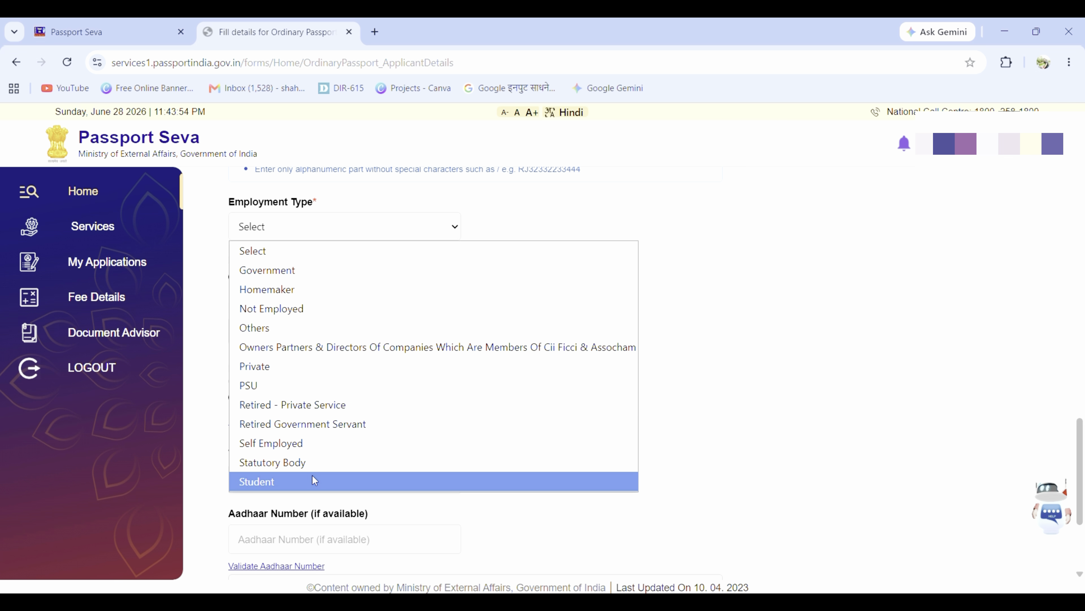
left_click(312, 366)
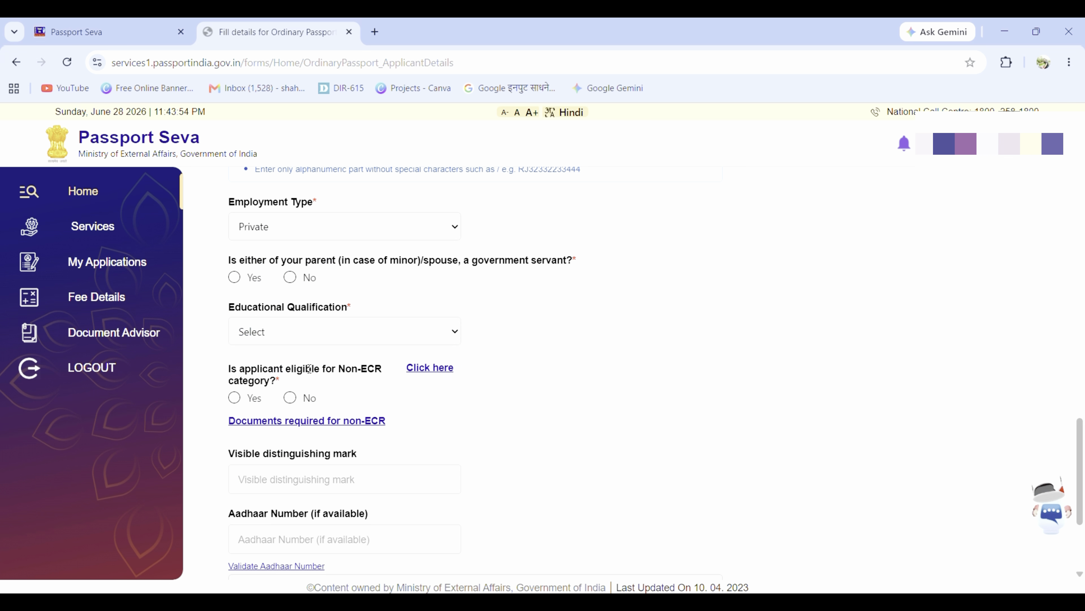
left_click(324, 333)
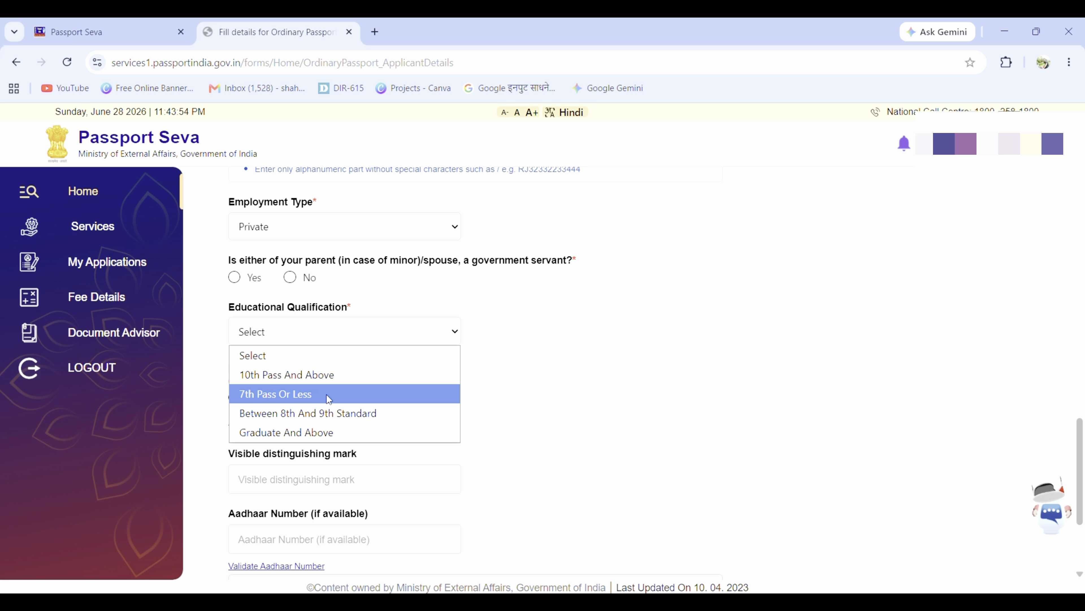
left_click(341, 380)
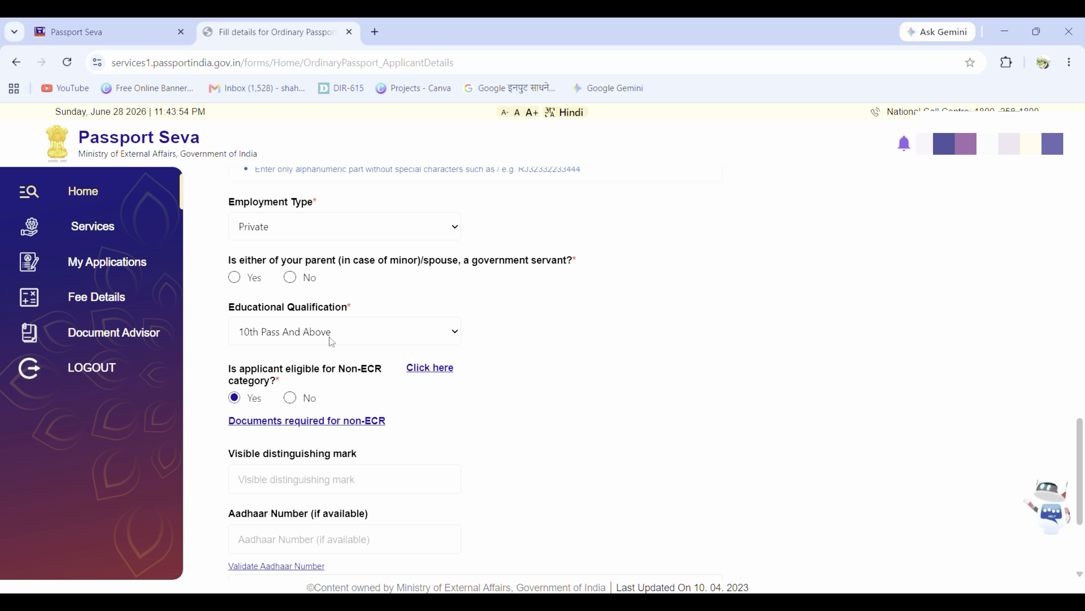
Step: Enter the applicant's Aadhaar number and agree to Aadhaar authentication consent
scroll(339, 385, "down", 4)
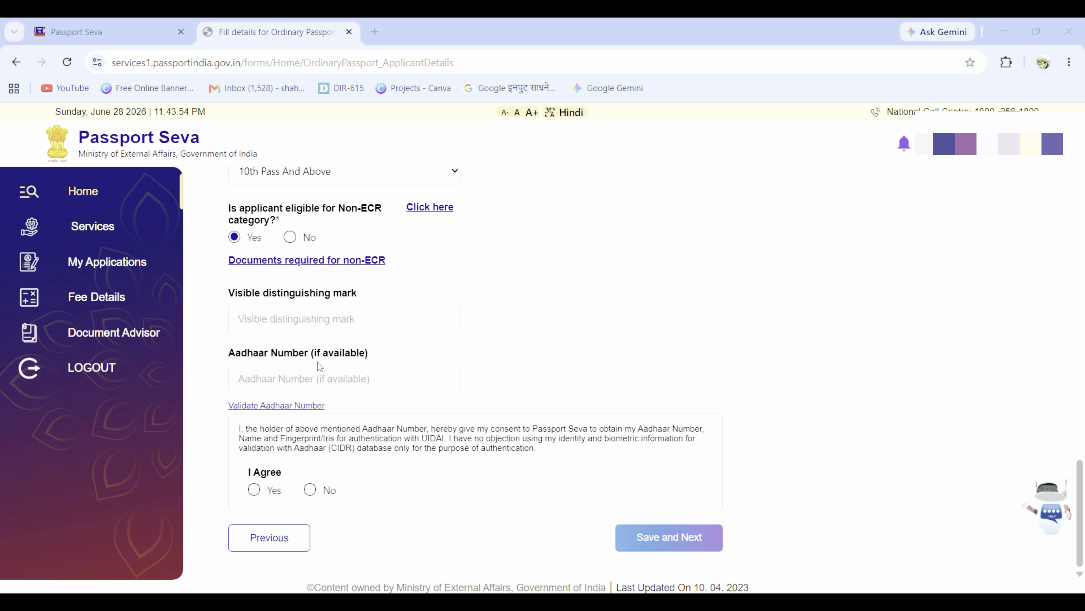
left_click(315, 377)
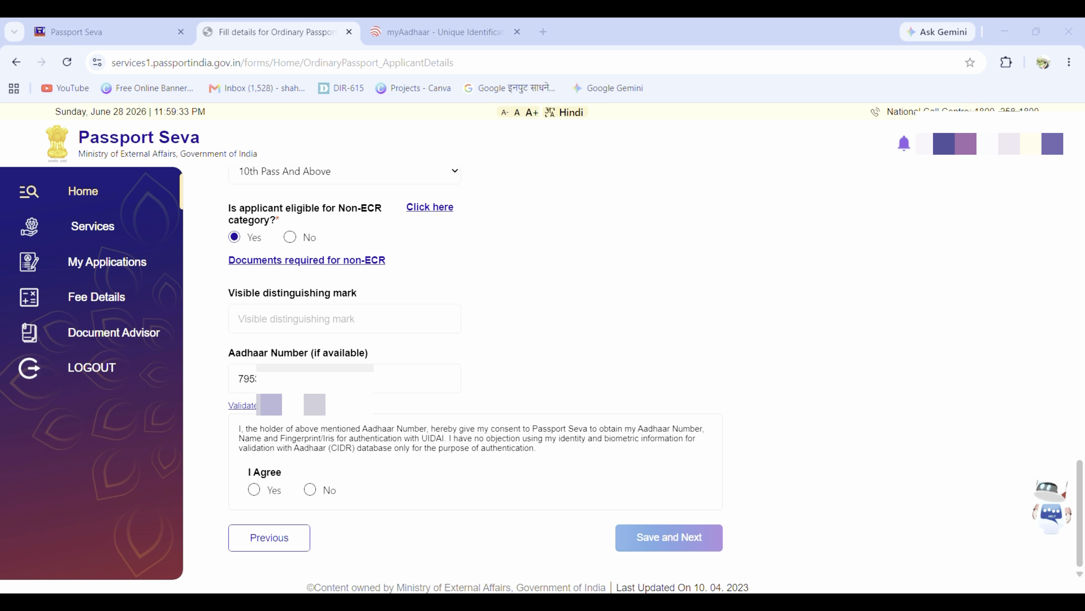
left_click(254, 490)
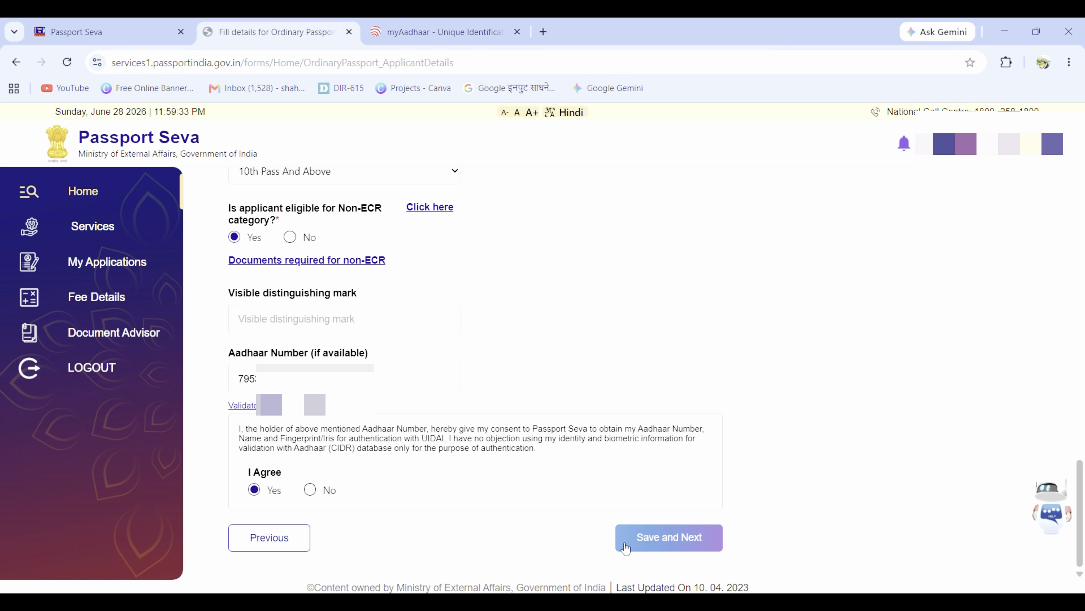
Step: Save the applicant details and enter the father's given name and surname
left_click(656, 541)
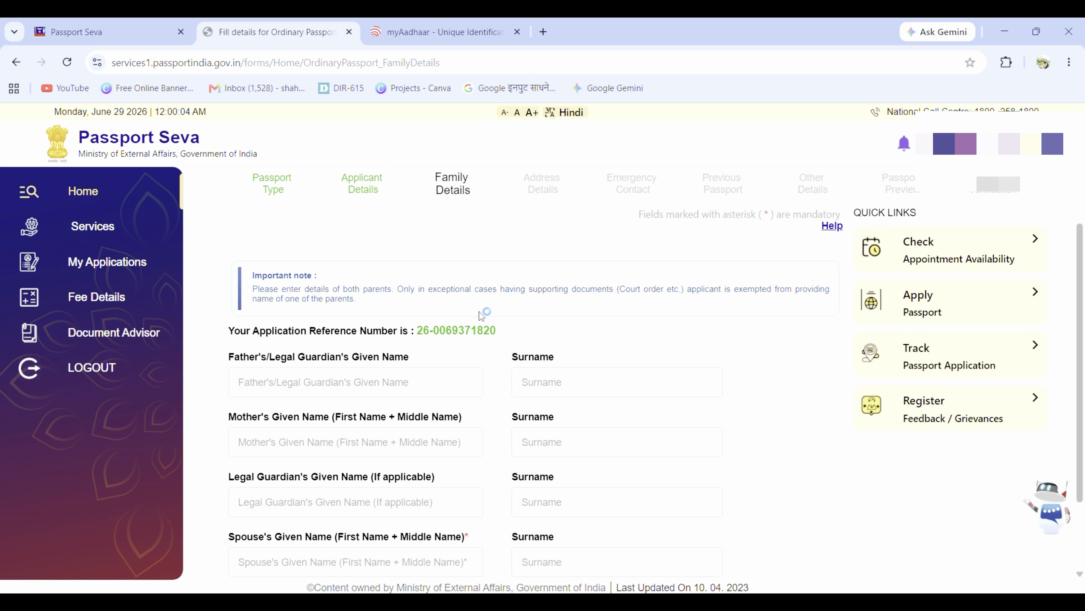
scroll(479, 312, "down", 3)
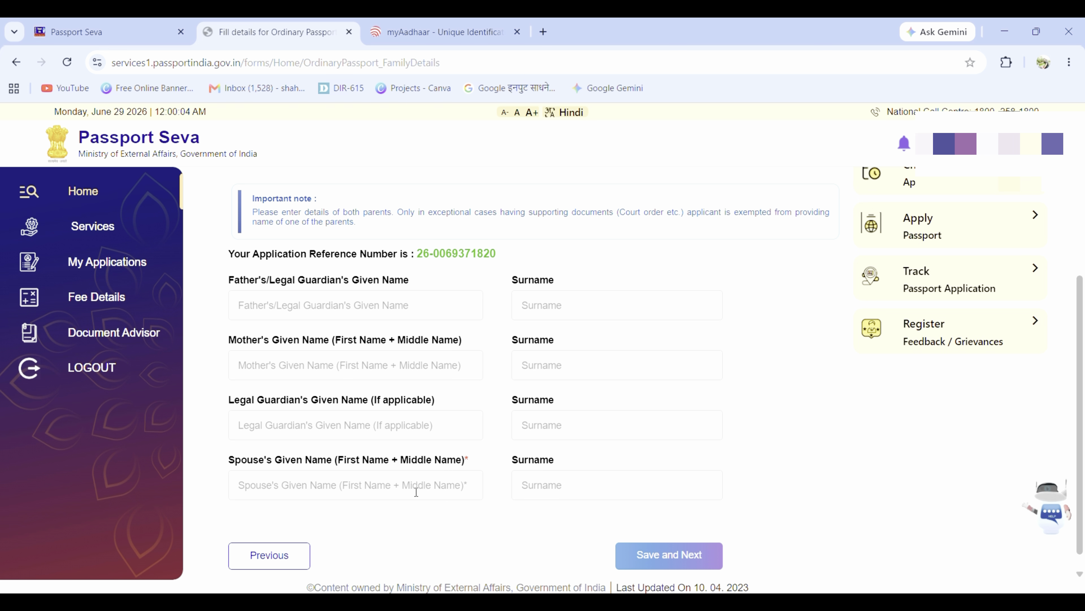
left_click(400, 306)
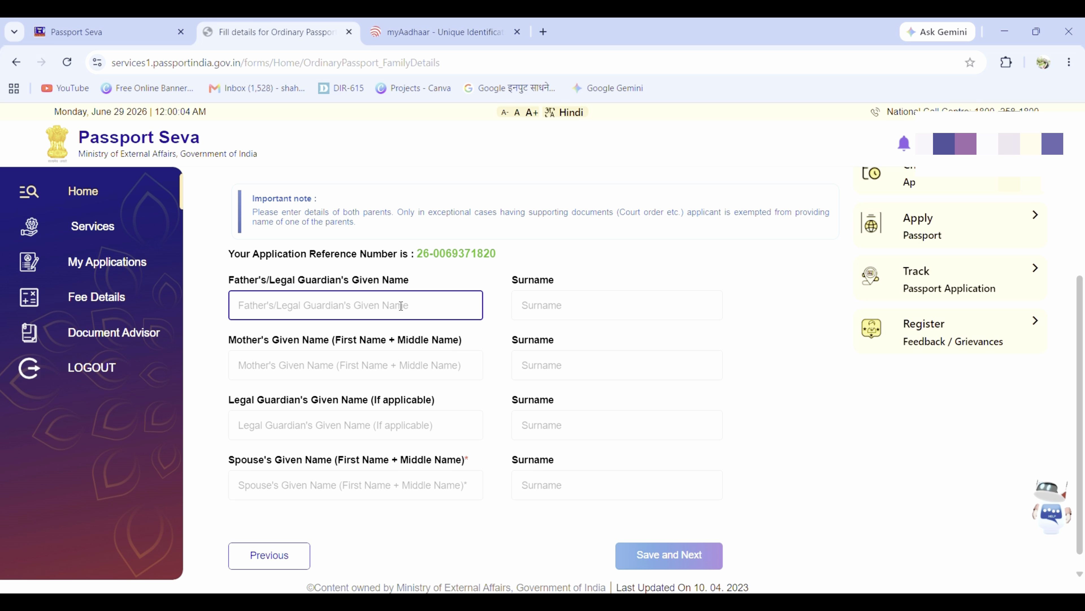
type("NA")
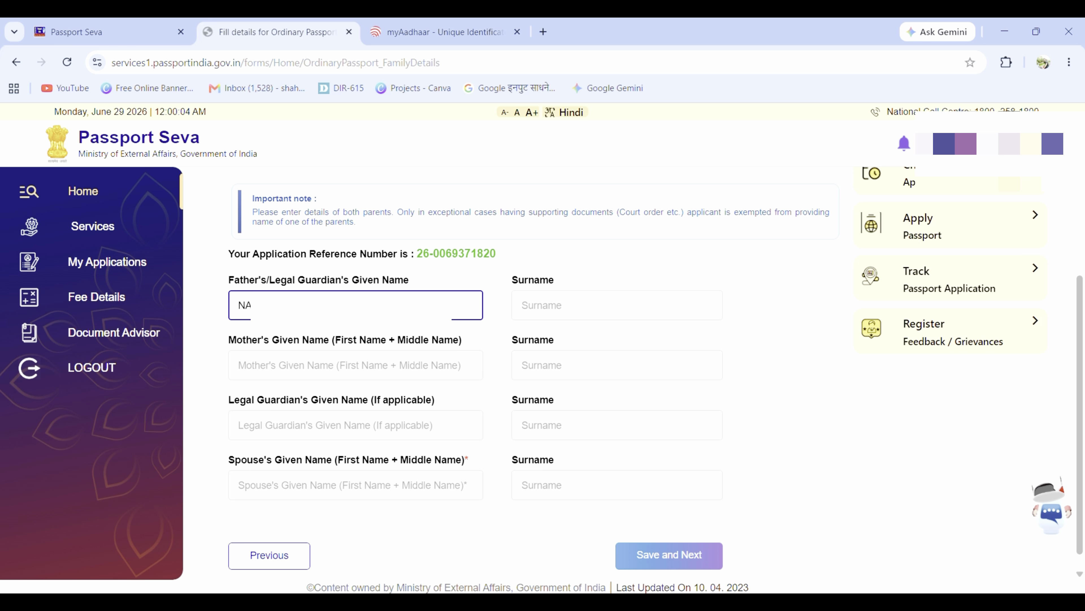
left_click(556, 305)
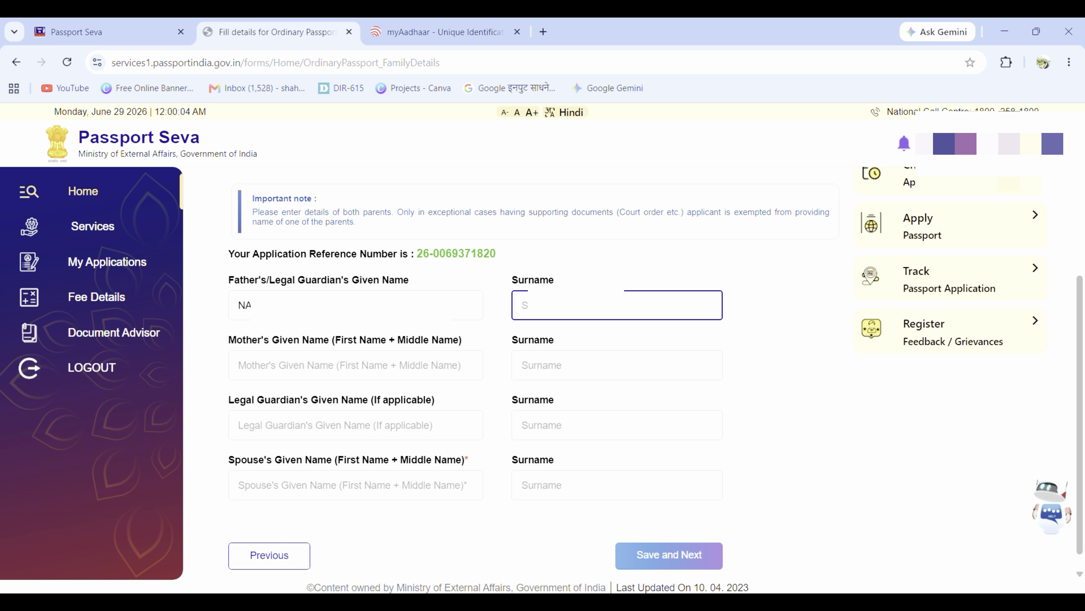
type("JA")
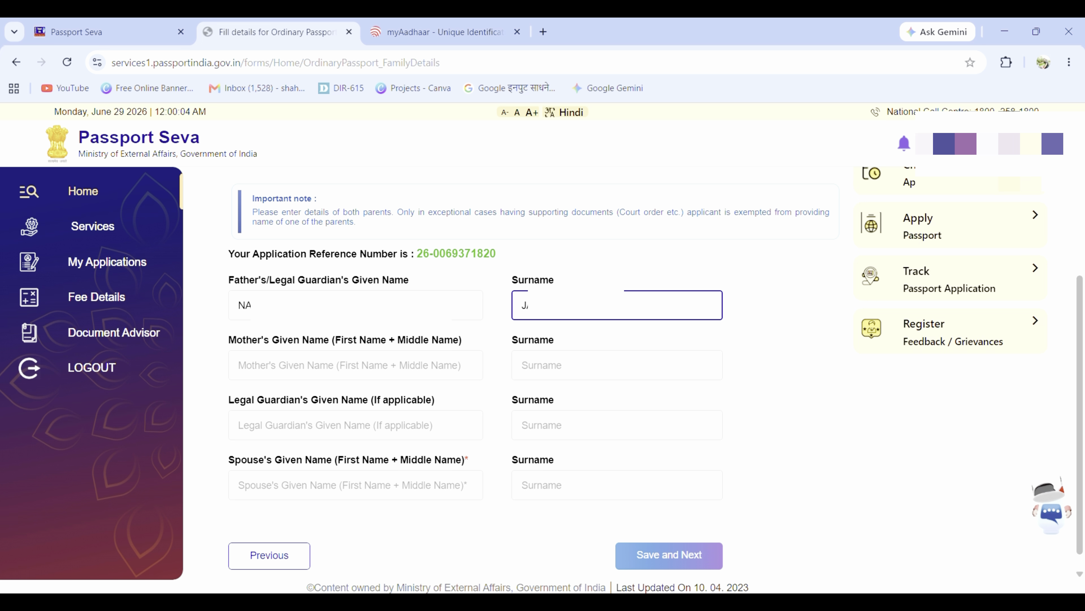
Step: Enter the mother's and the spouse's given names and surnames
left_click(313, 368)
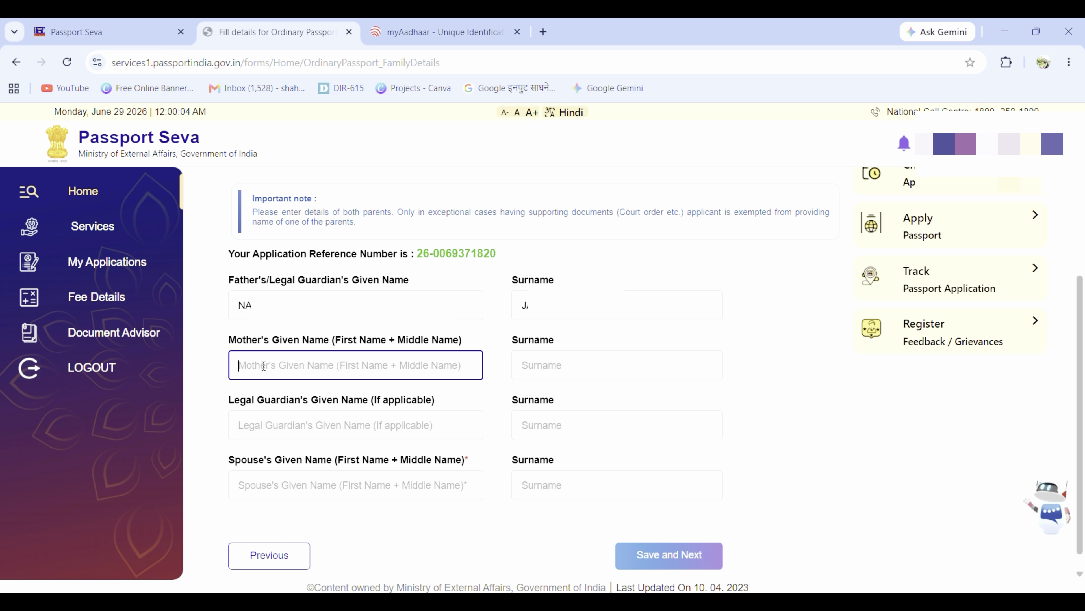
type("SHA")
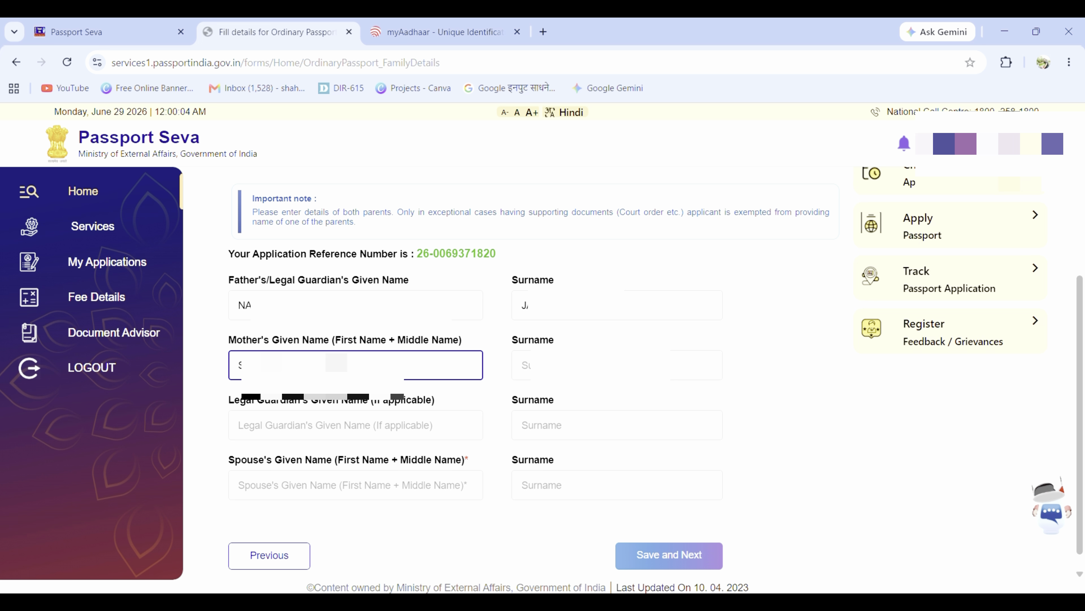
key("Tab")
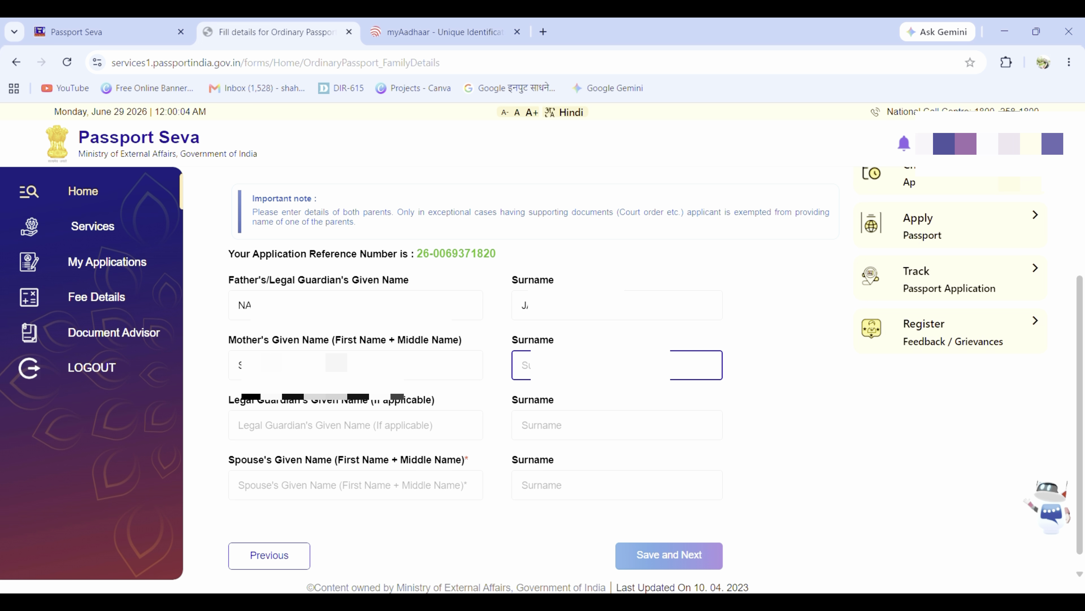
type("JA")
left_click(287, 484)
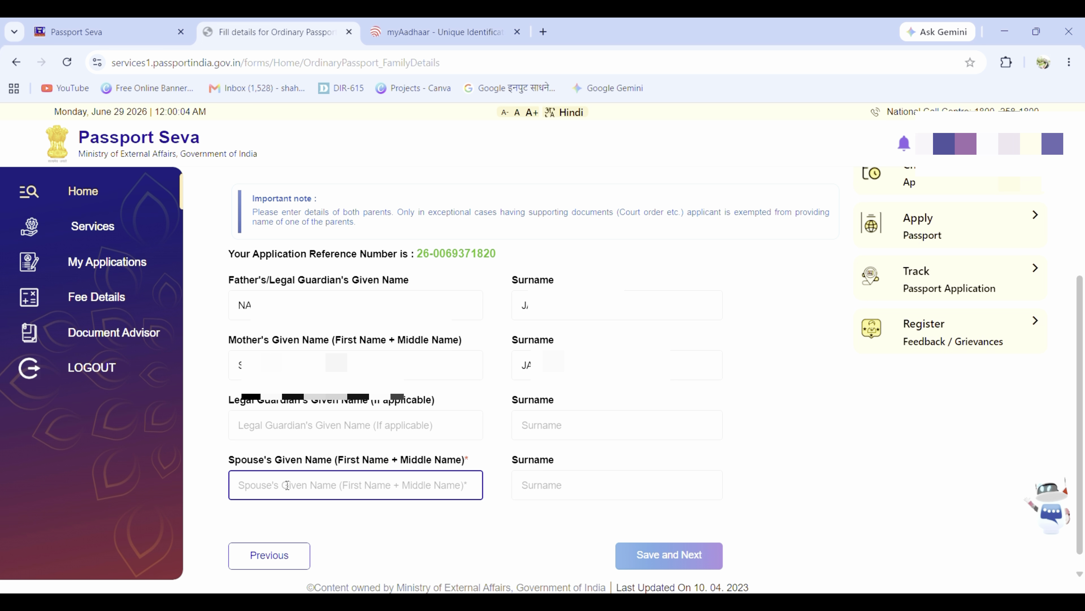
type("M")
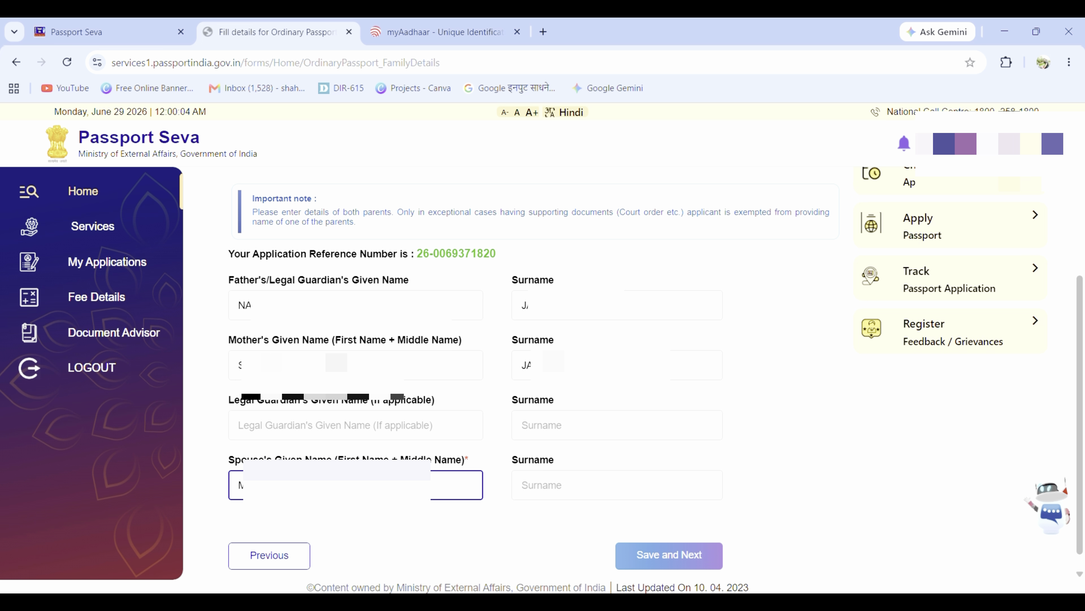
left_click(570, 479)
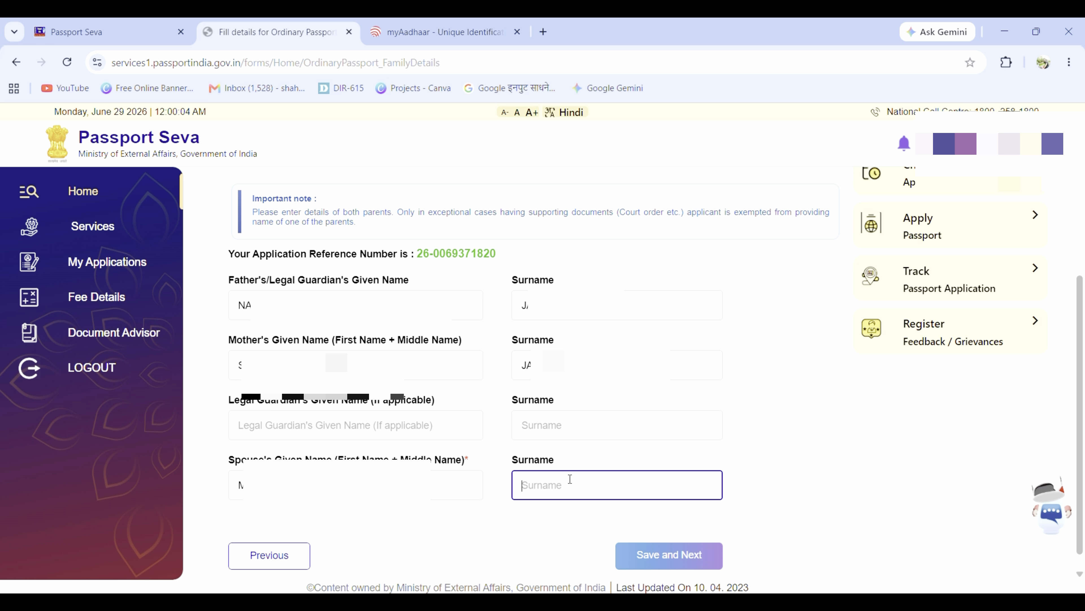
type("J")
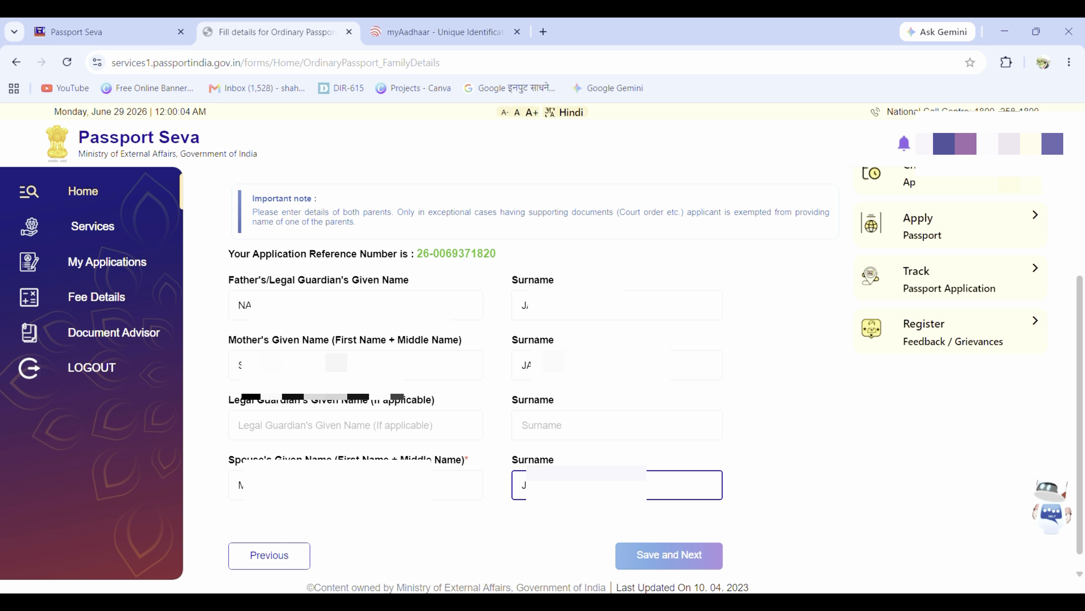
Step: Save the family details and answer No to a present address outside India
left_click(669, 556)
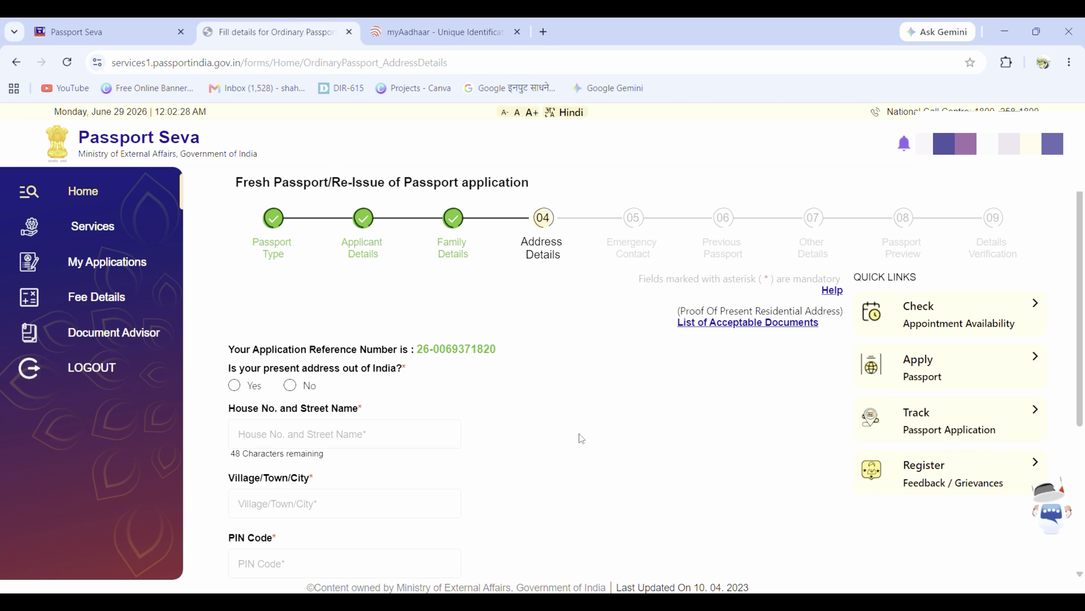
scroll(575, 402, "down", 2)
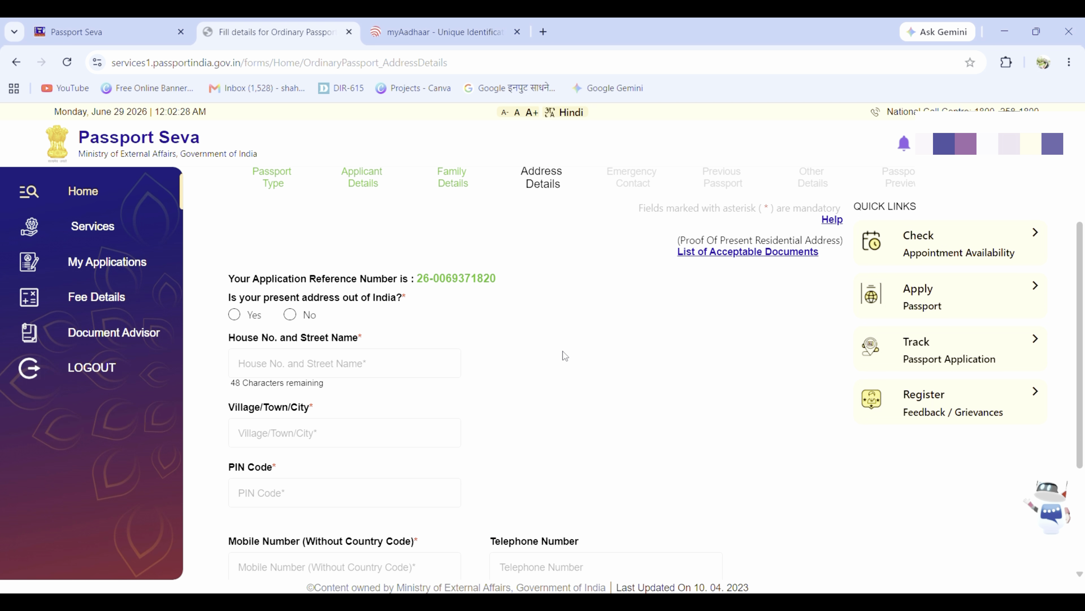
scroll(529, 233, "down", 2)
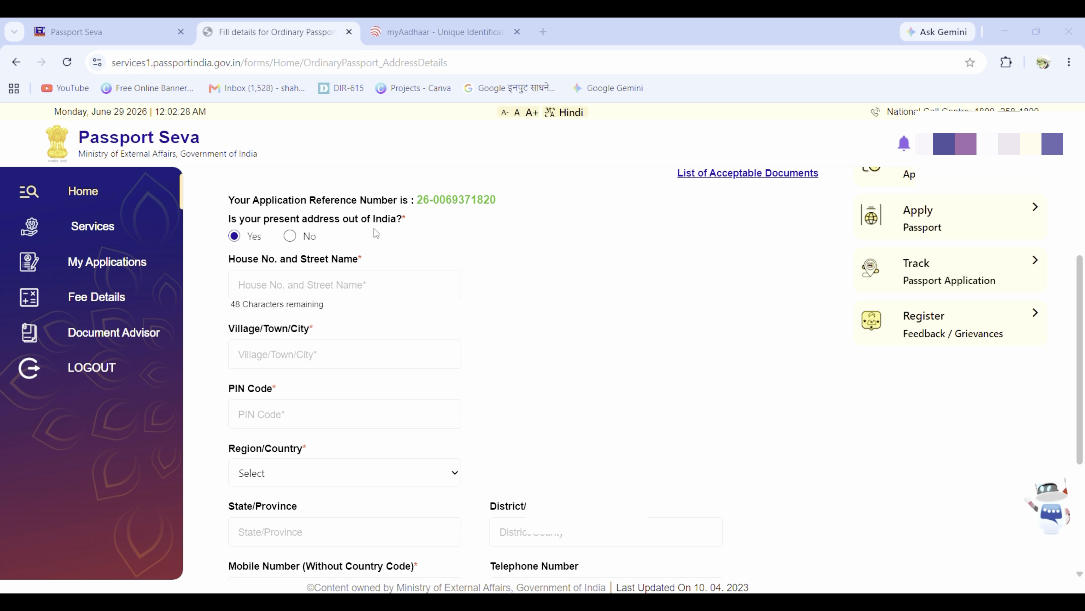
left_click(291, 237)
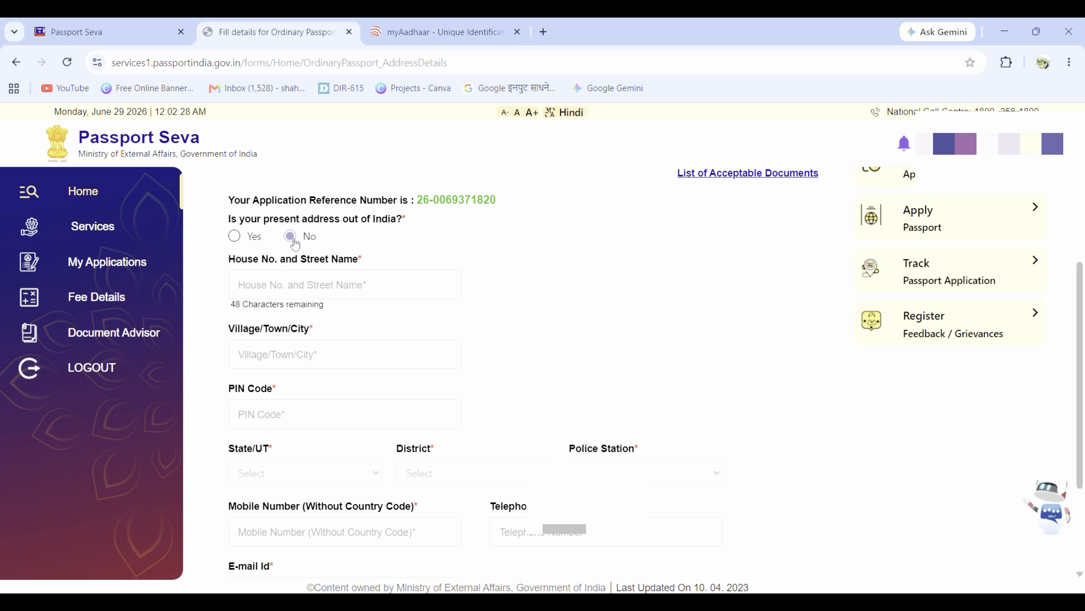
Step: Move through the house number and street, village/town/city and PIN code fields
left_click(289, 287)
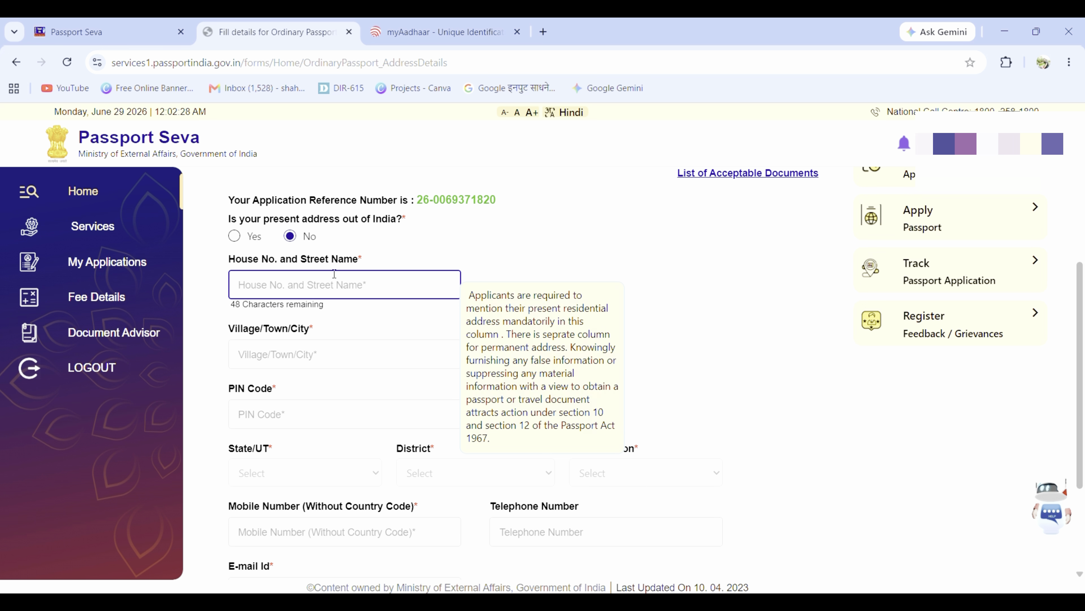
left_click(307, 347)
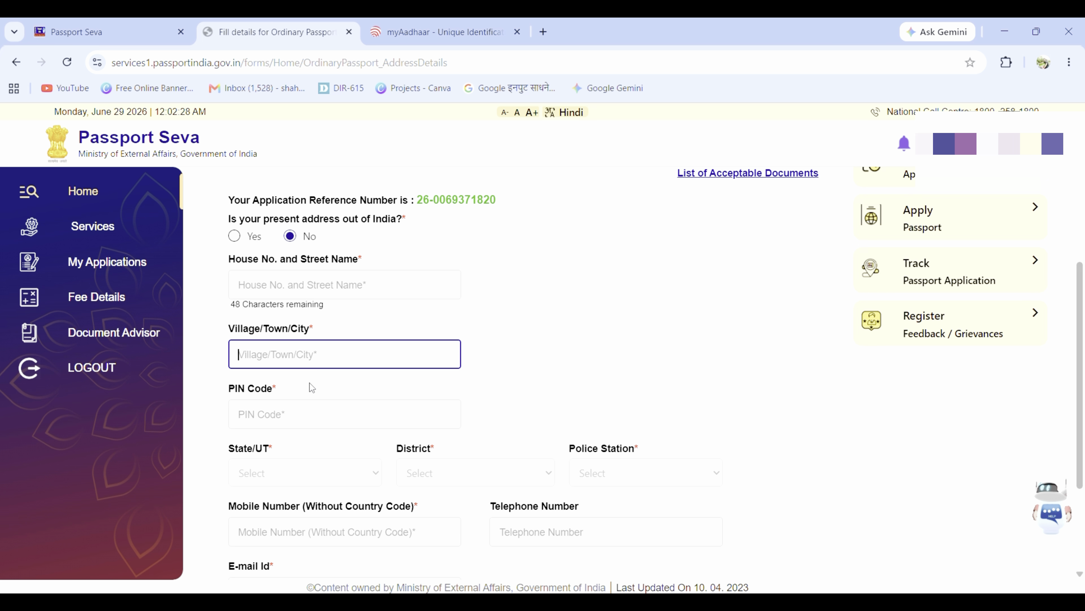
left_click(312, 414)
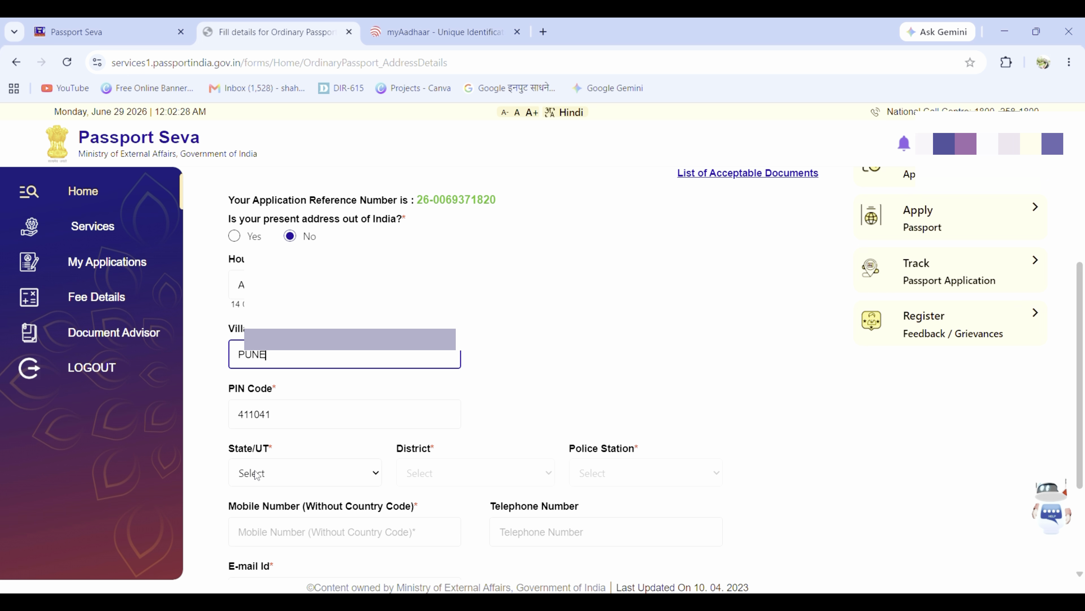
Step: Set state Maharashtra, district Pune City and police station NARHE
left_click(281, 475)
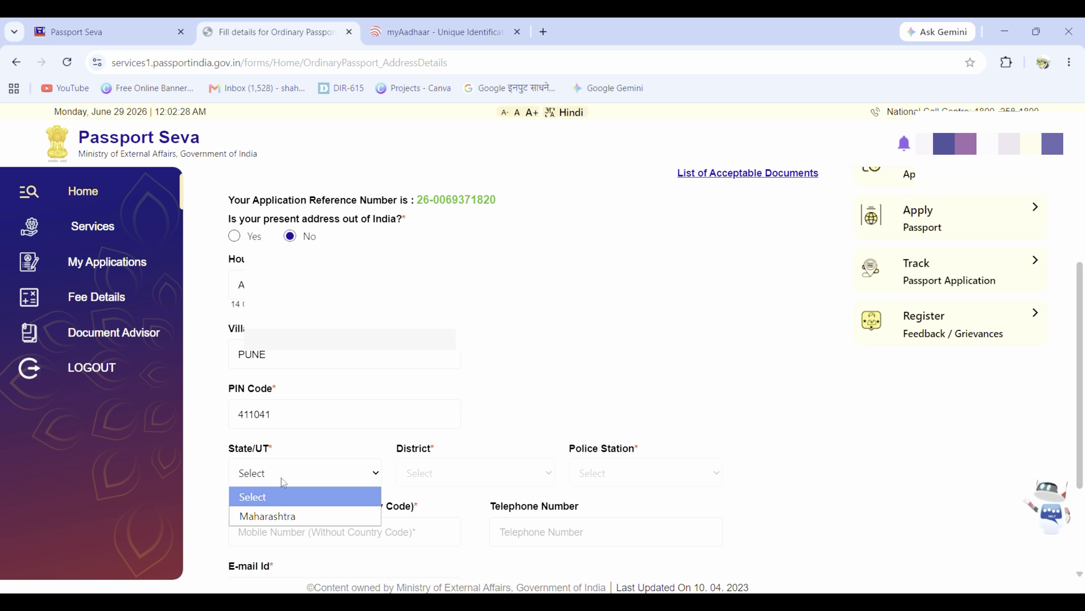
left_click(288, 516)
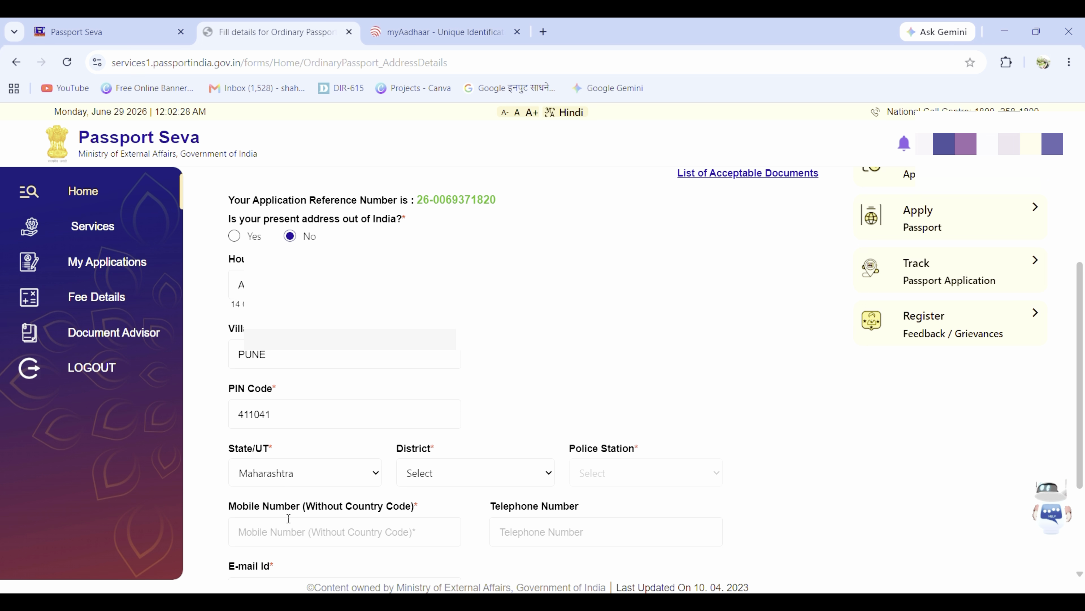
left_click(444, 469)
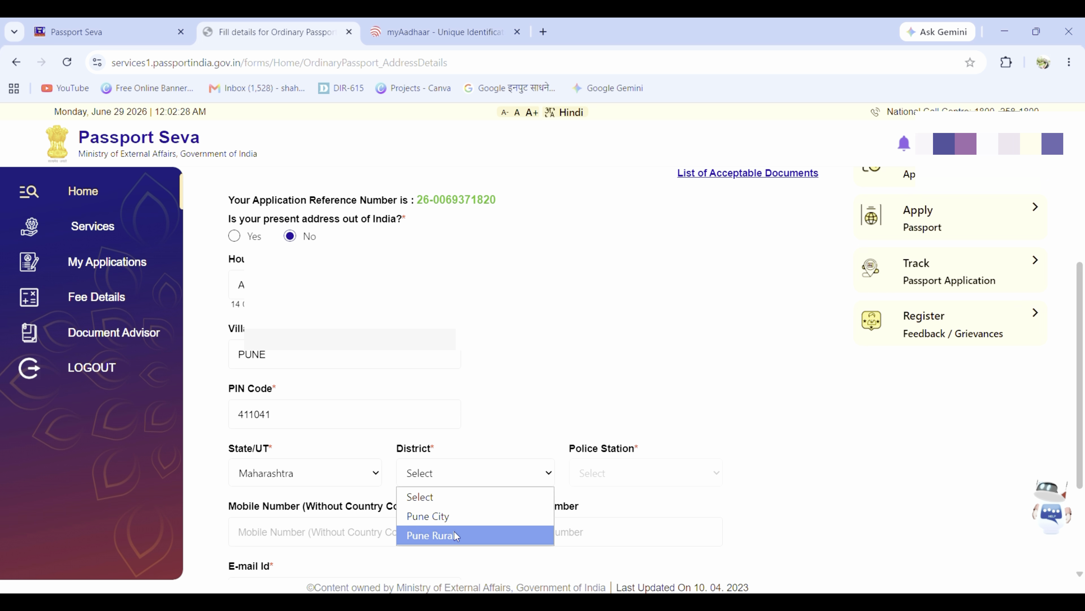
left_click(466, 519)
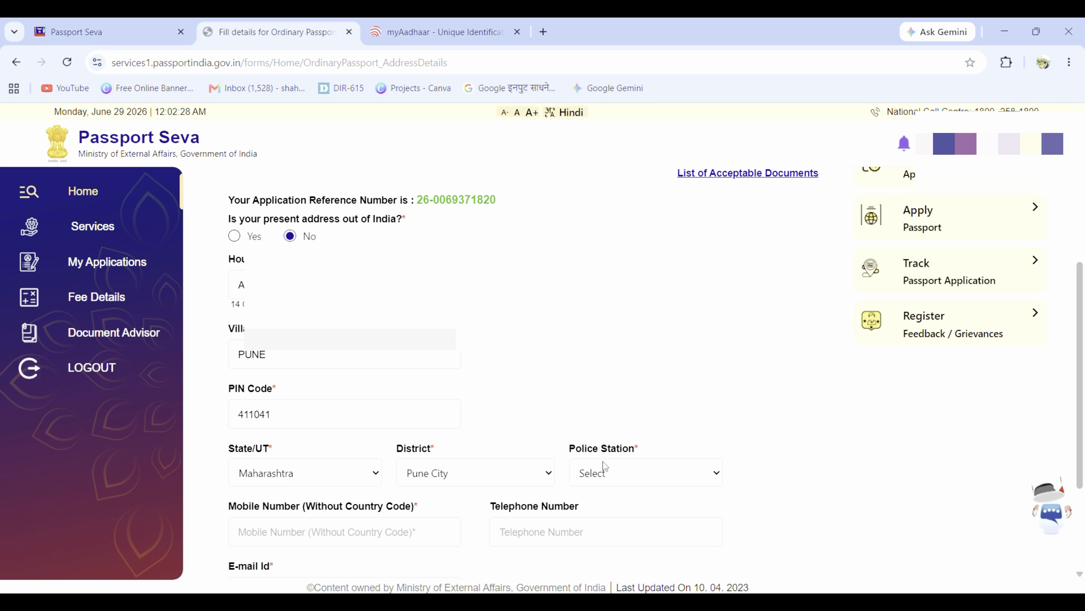
left_click(639, 473)
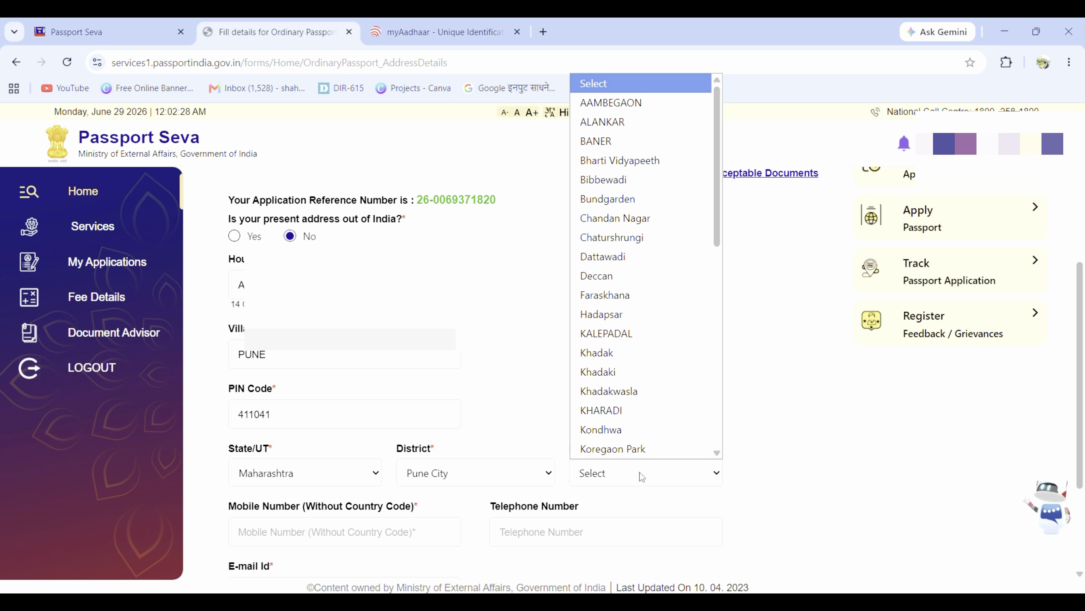
scroll(647, 383, "down", 8)
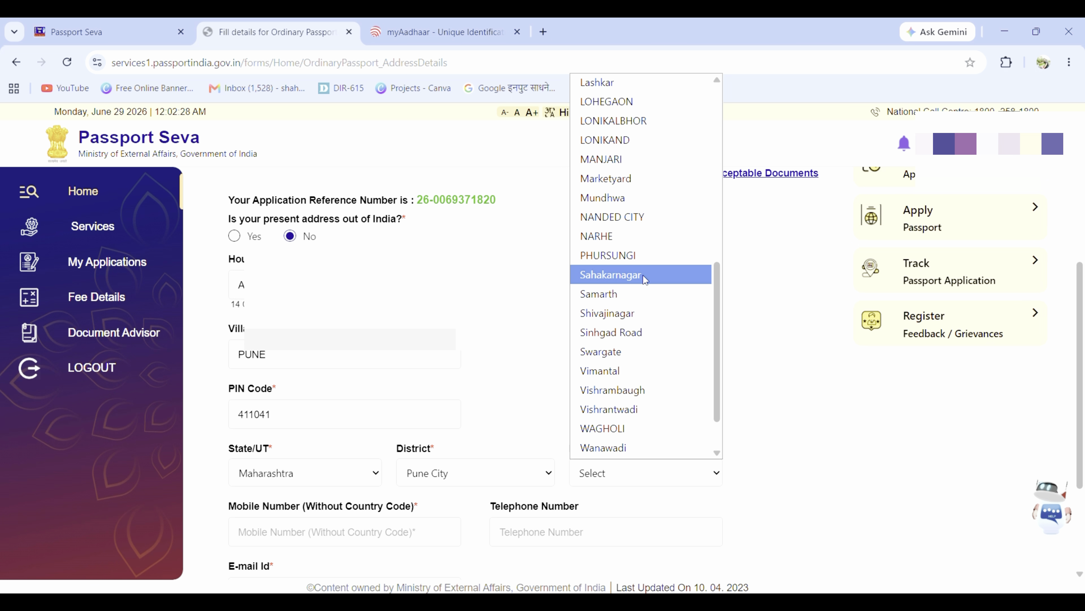
left_click(646, 238)
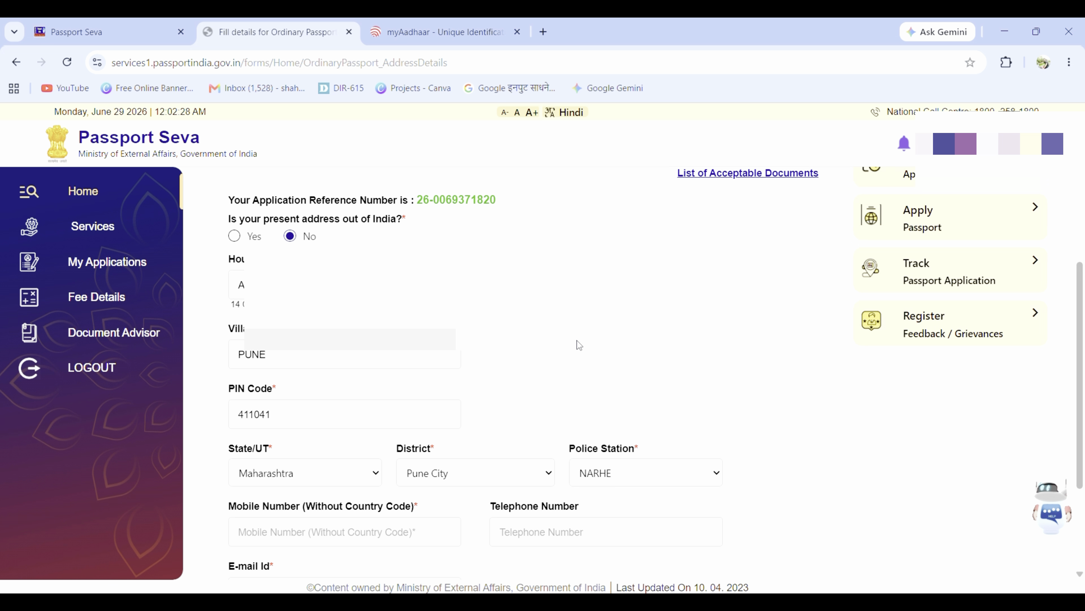
Step: Enter the applicant's mobile number and e-mail address
scroll(576, 340, "down", 3)
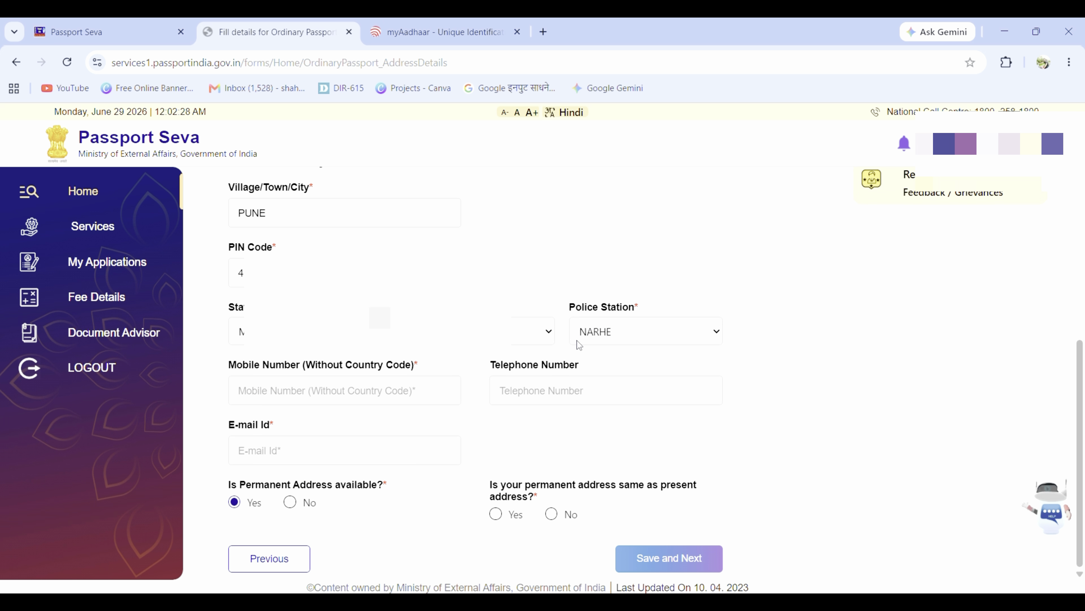
left_click(378, 391)
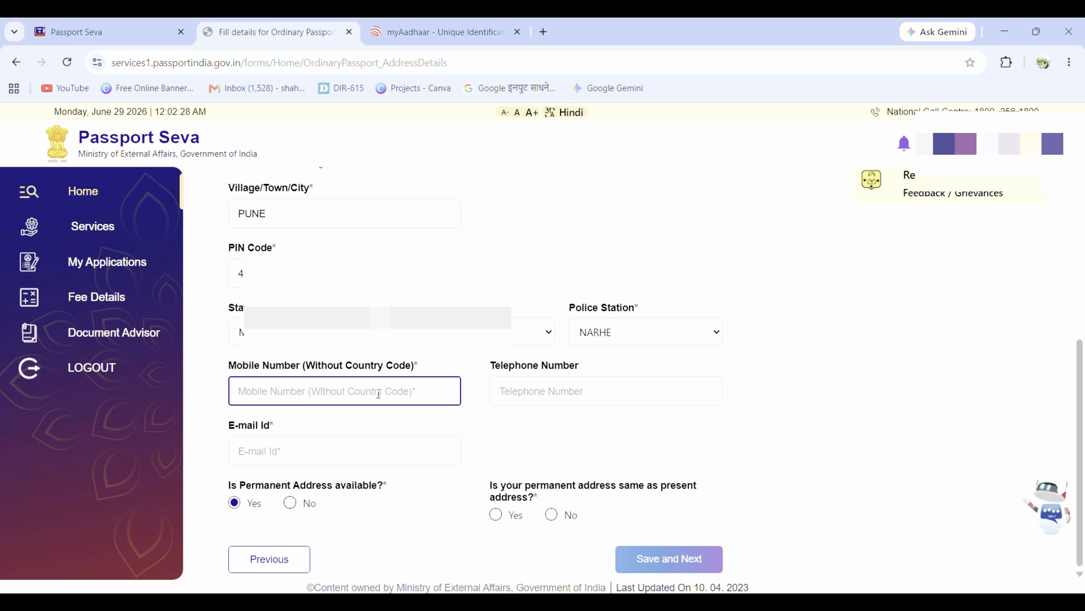
type("992")
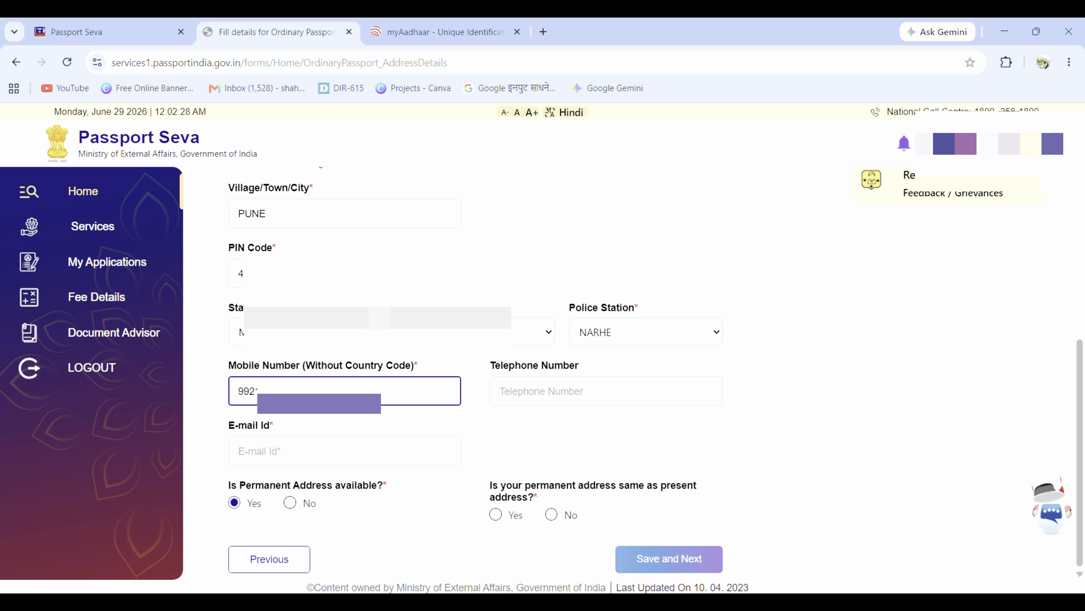
left_click(391, 440)
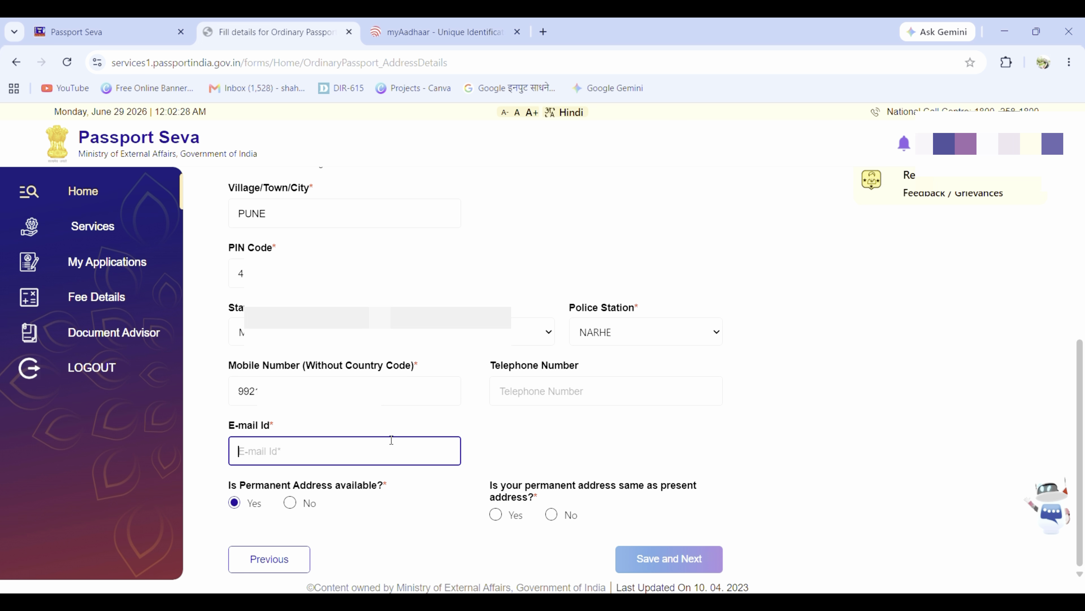
type("S")
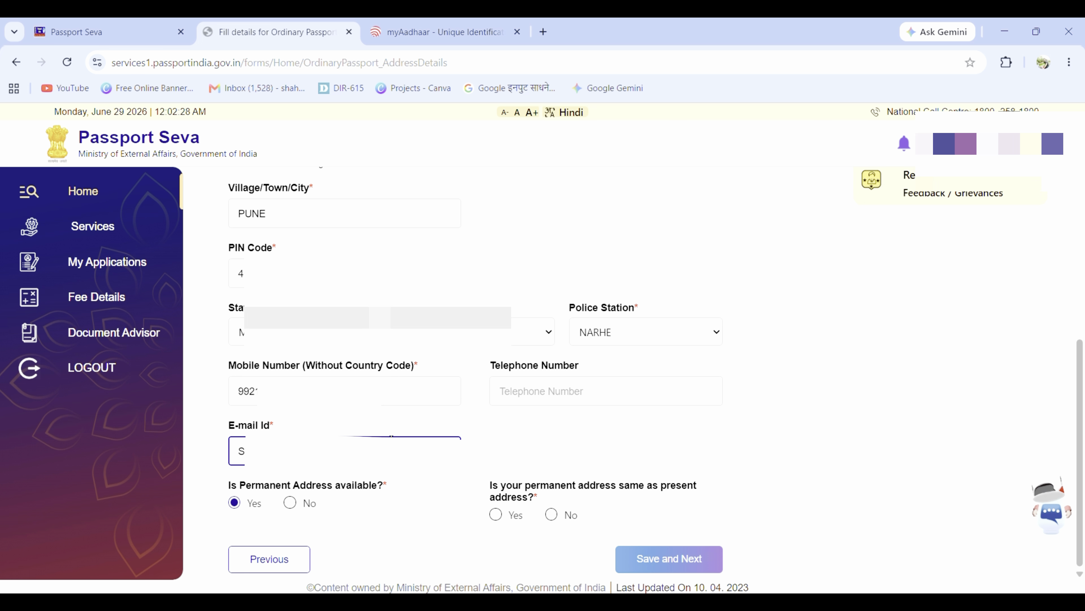
type("?")
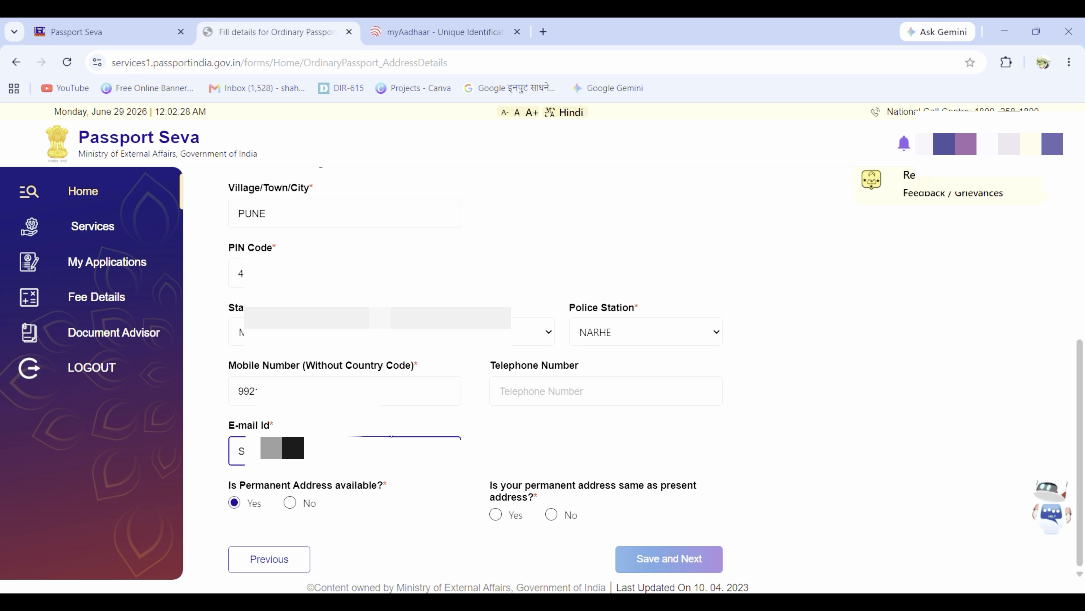
type("?")
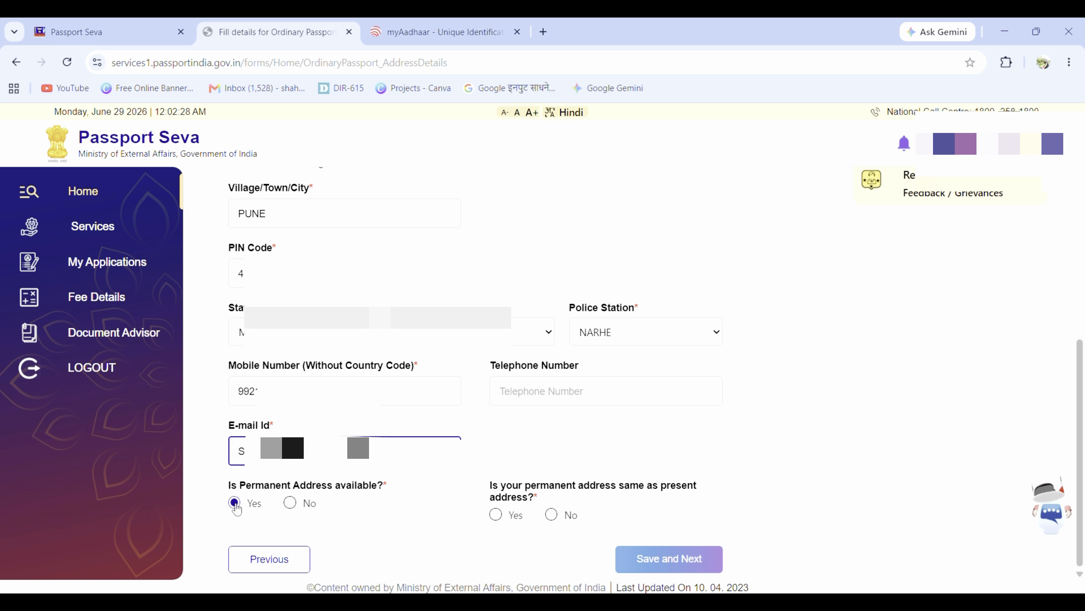
Step: Mark the permanent address as available and the same as present, save, and accept the RPO warning
left_click(290, 502)
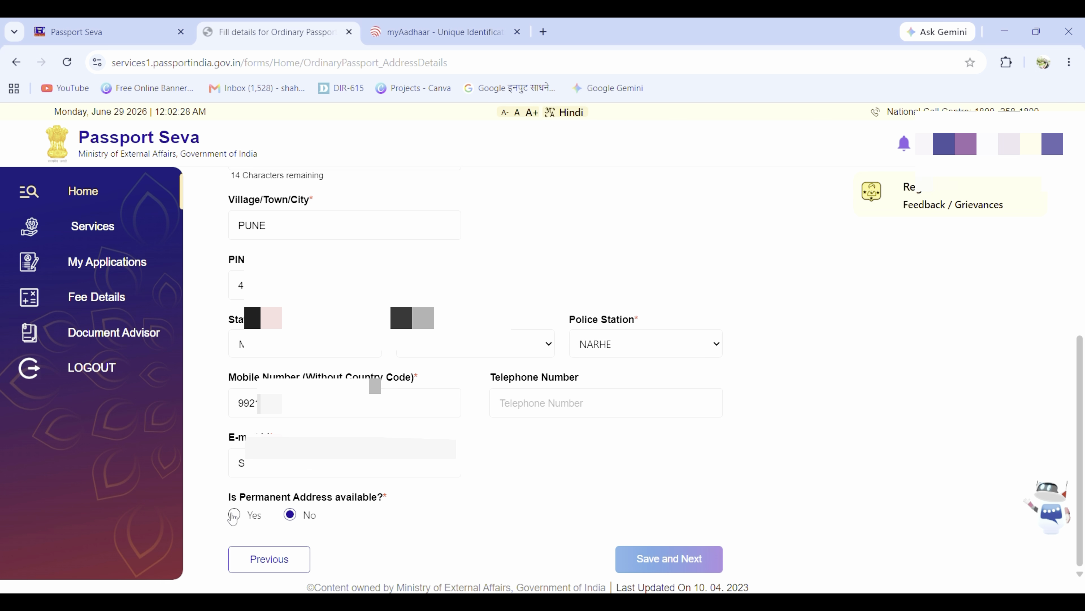
left_click(233, 515)
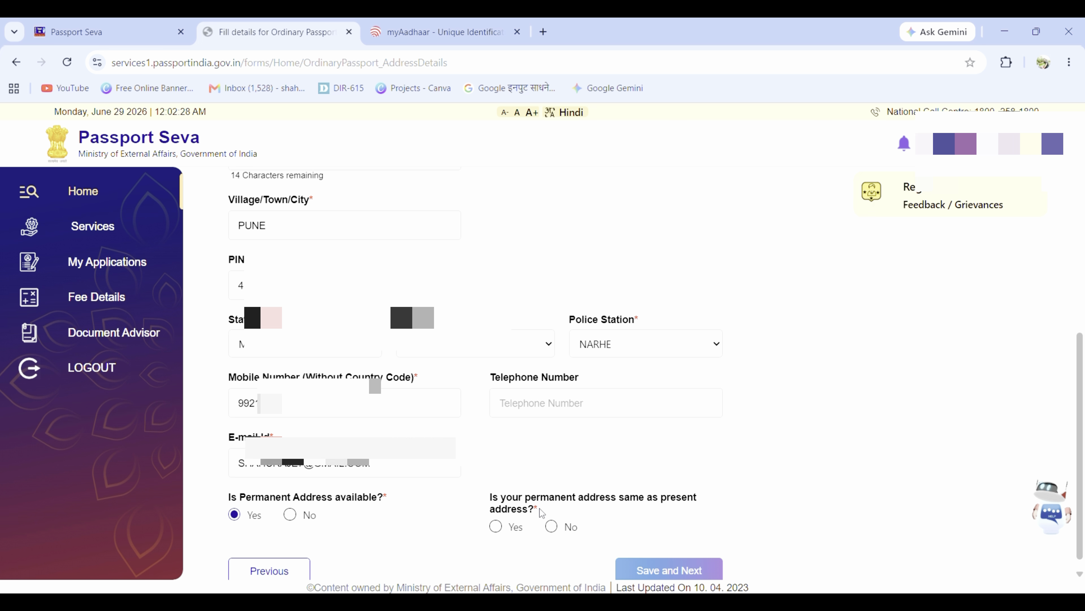
left_click(496, 529)
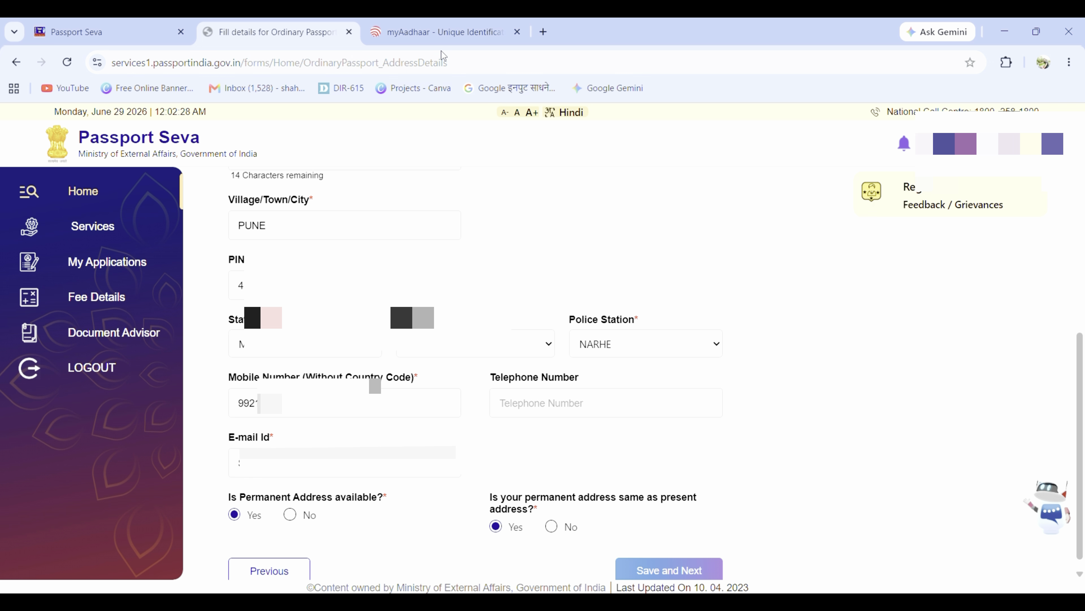
left_click(683, 567)
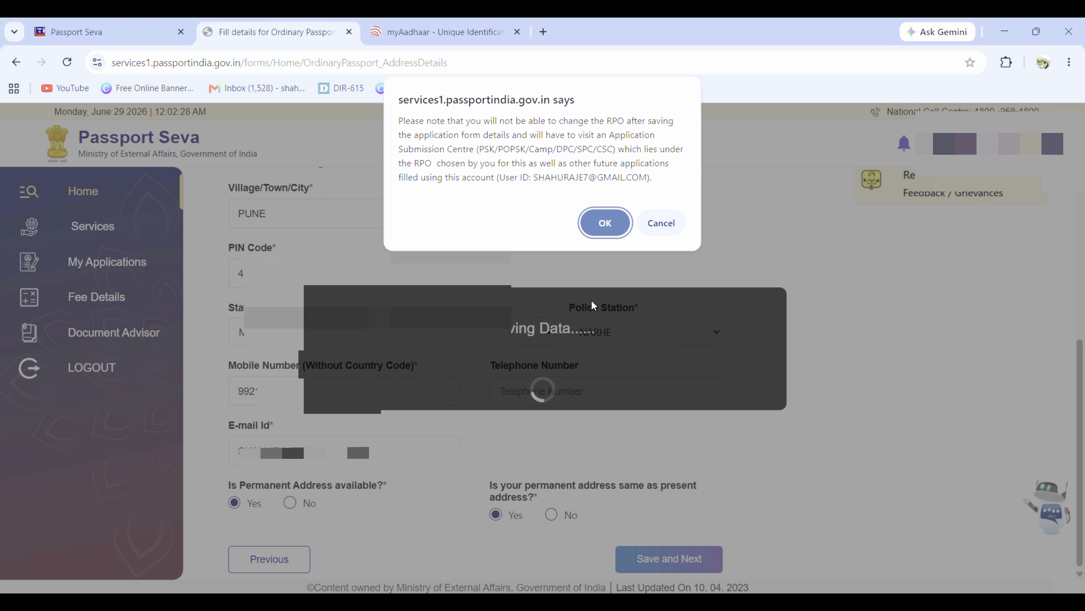
left_click(605, 223)
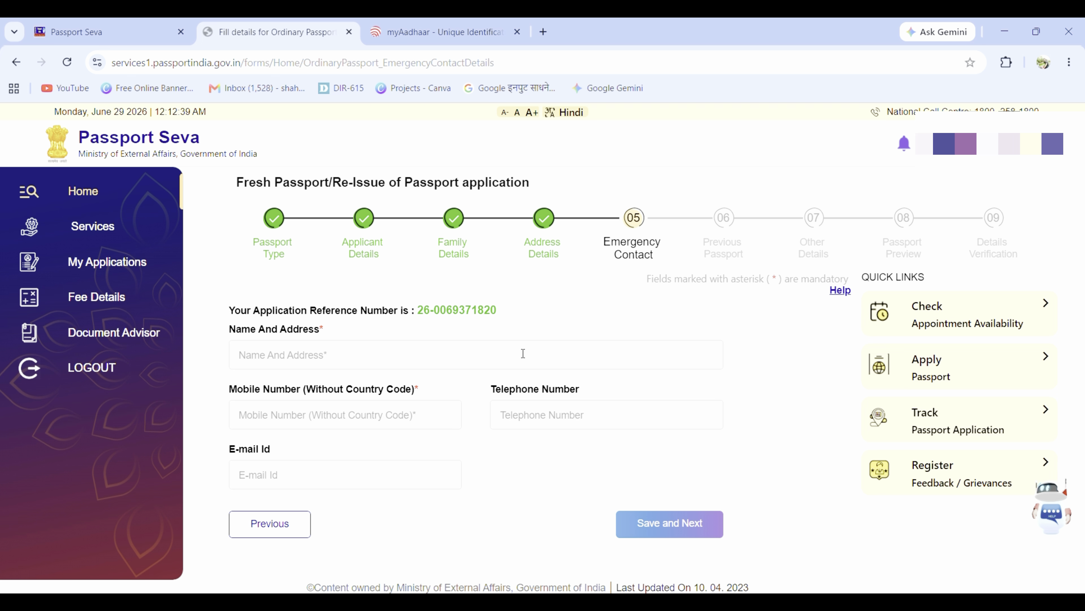
Step: Fill in the emergency contact's name and address, mobile number and e-mail
left_click(312, 359)
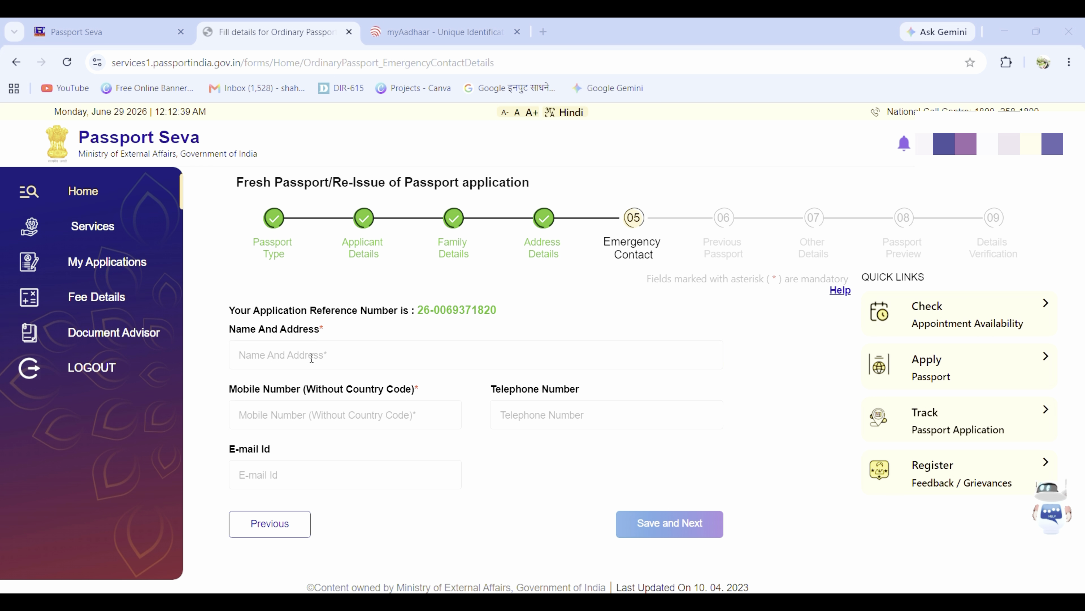
left_click(318, 421)
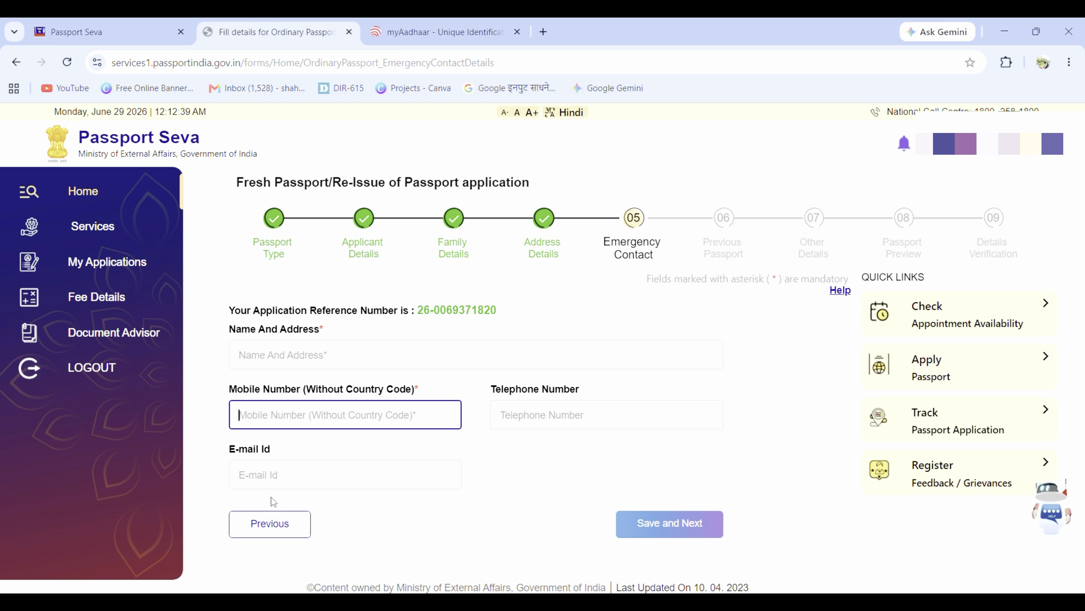
left_click(280, 477)
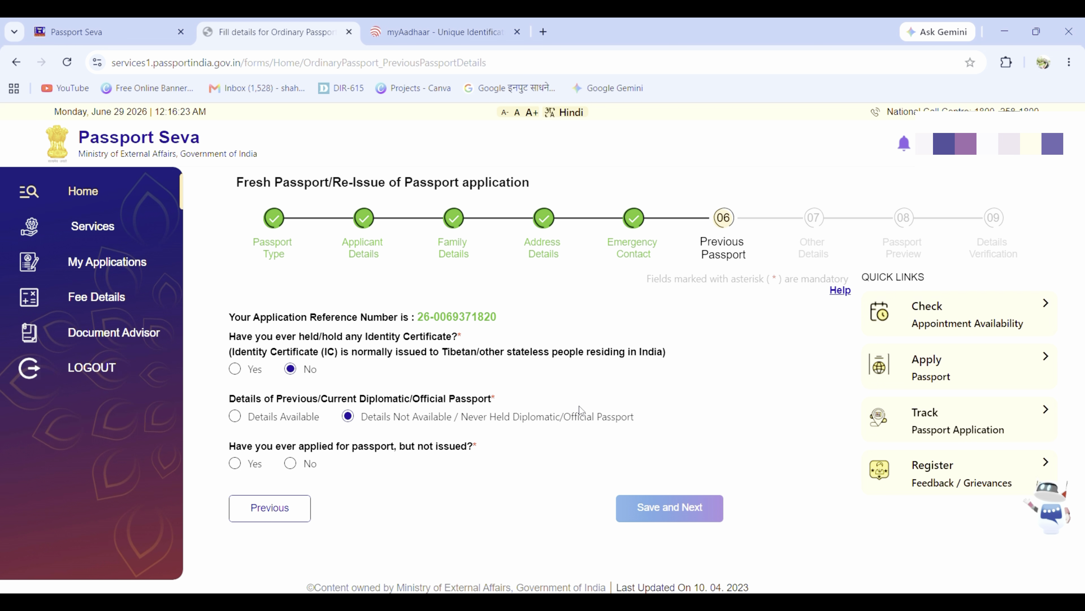
Step: Select No for 'applied for passport, but not issued' and save the Previous Passport details
left_click(471, 45)
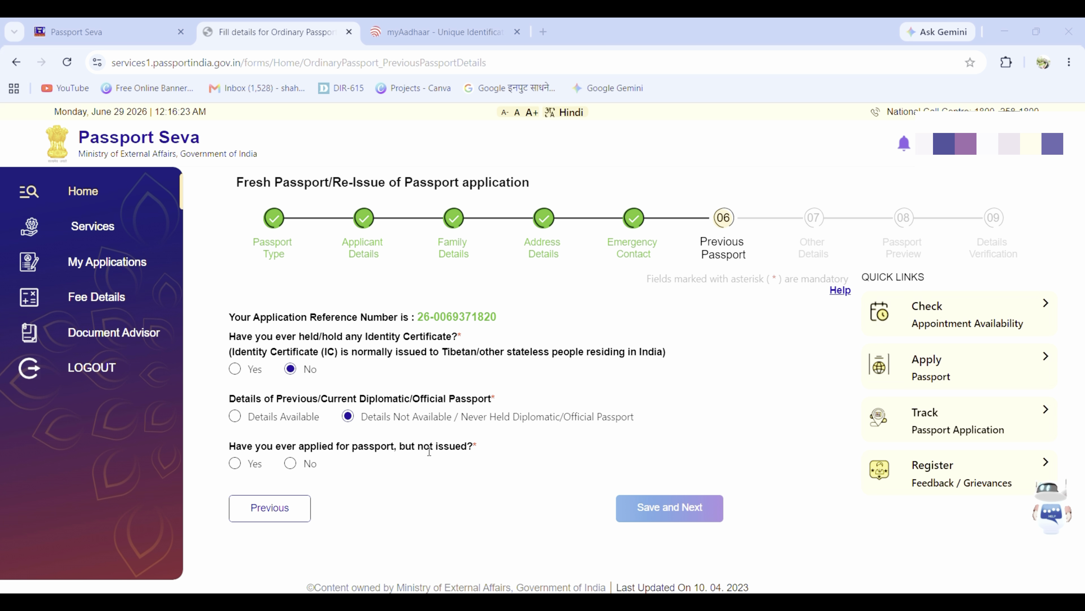
left_click(291, 464)
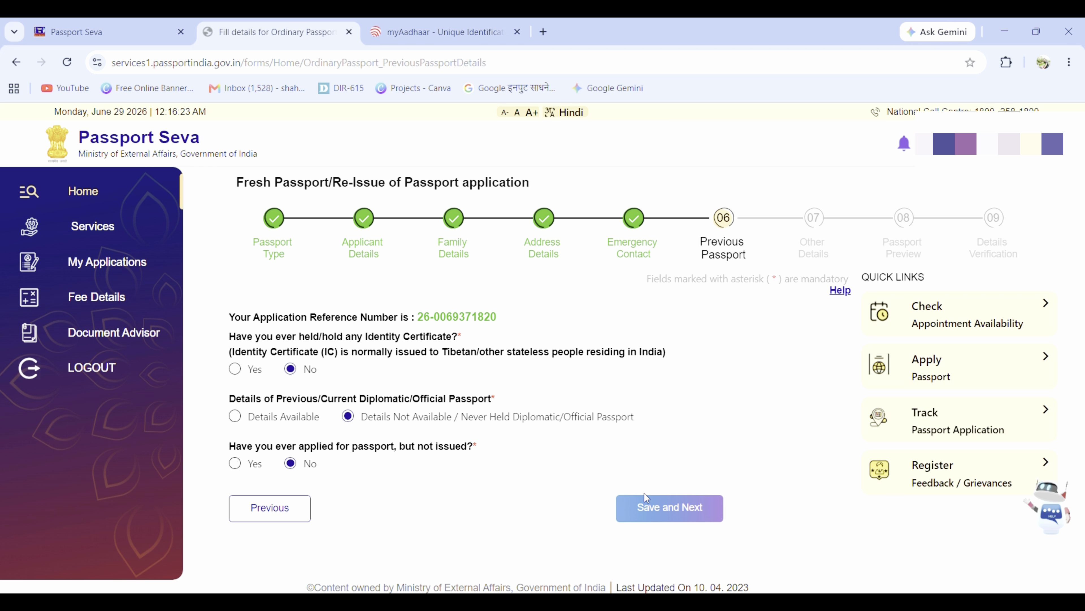
left_click(656, 508)
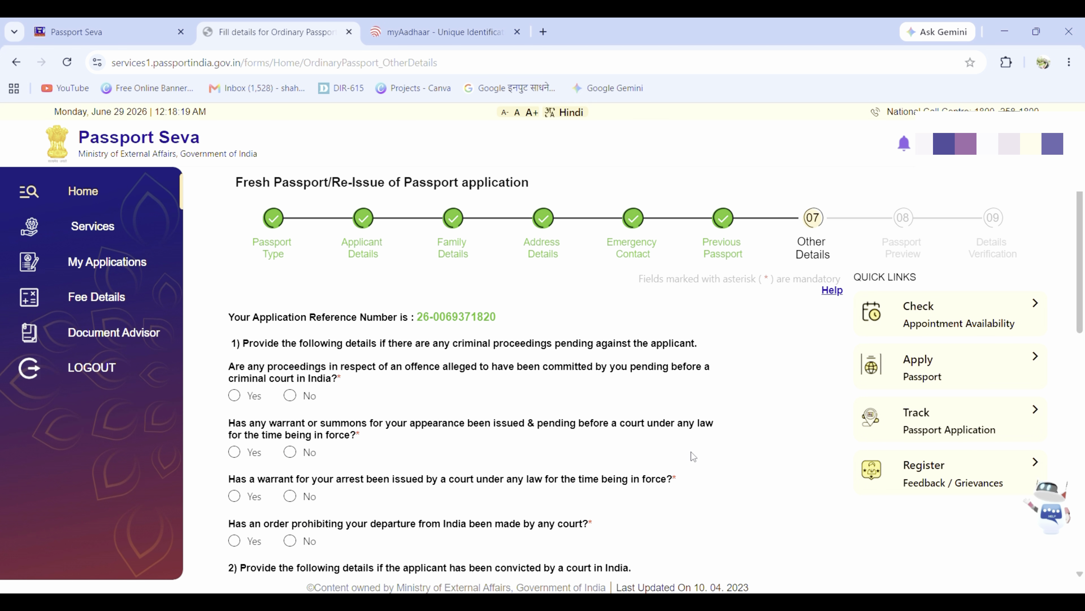
scroll(692, 434, "down", 2)
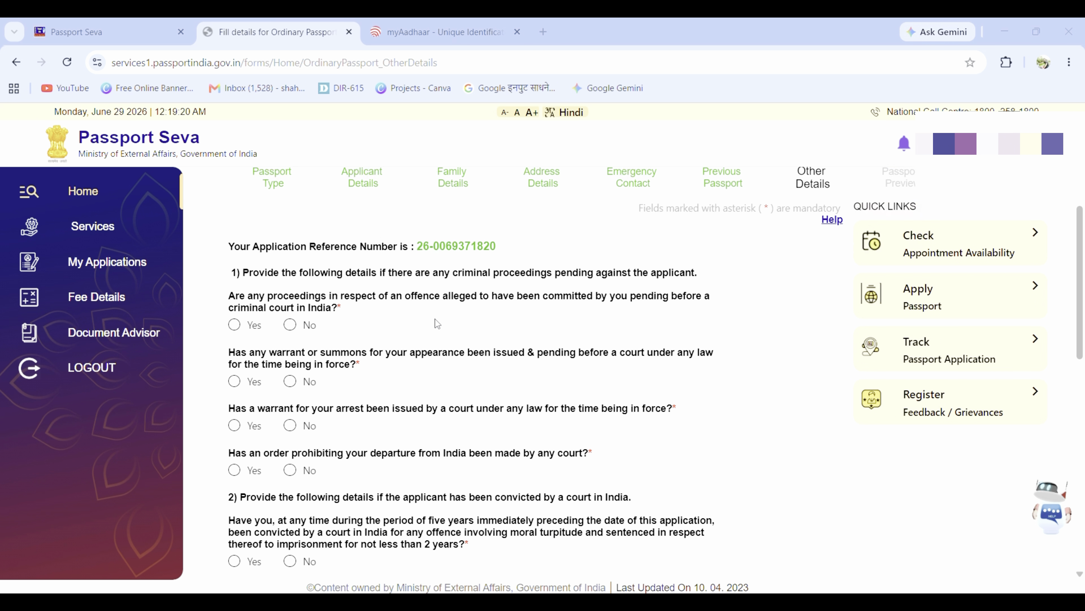
scroll(399, 329, "down", 10)
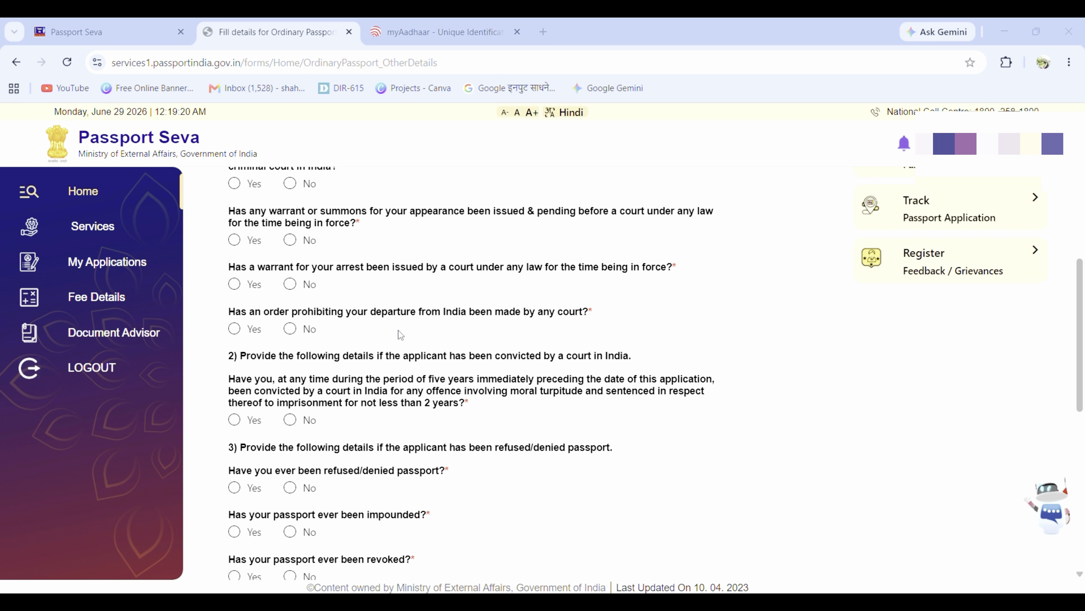
scroll(403, 338, "down", 6)
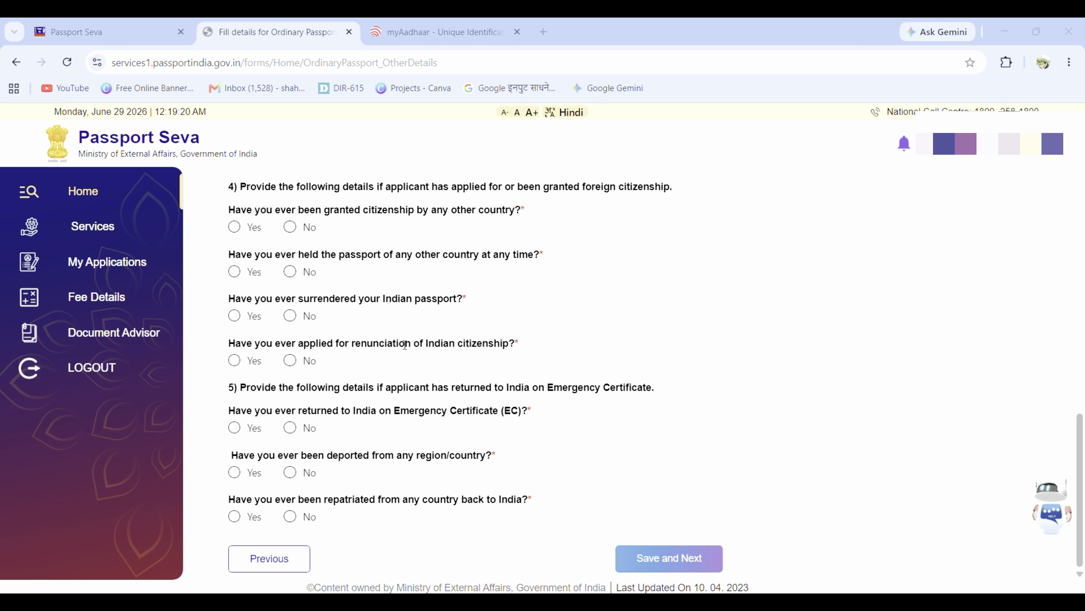
scroll(404, 345, "up", 11)
scroll(405, 345, "up", 5)
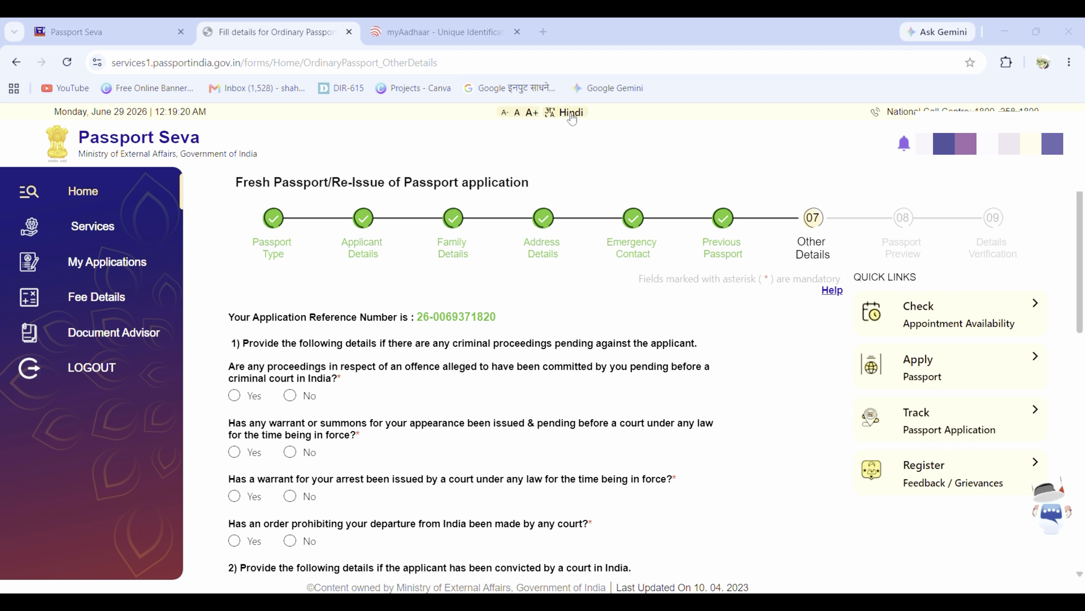
left_click(571, 114)
scroll(468, 395, "down", 4)
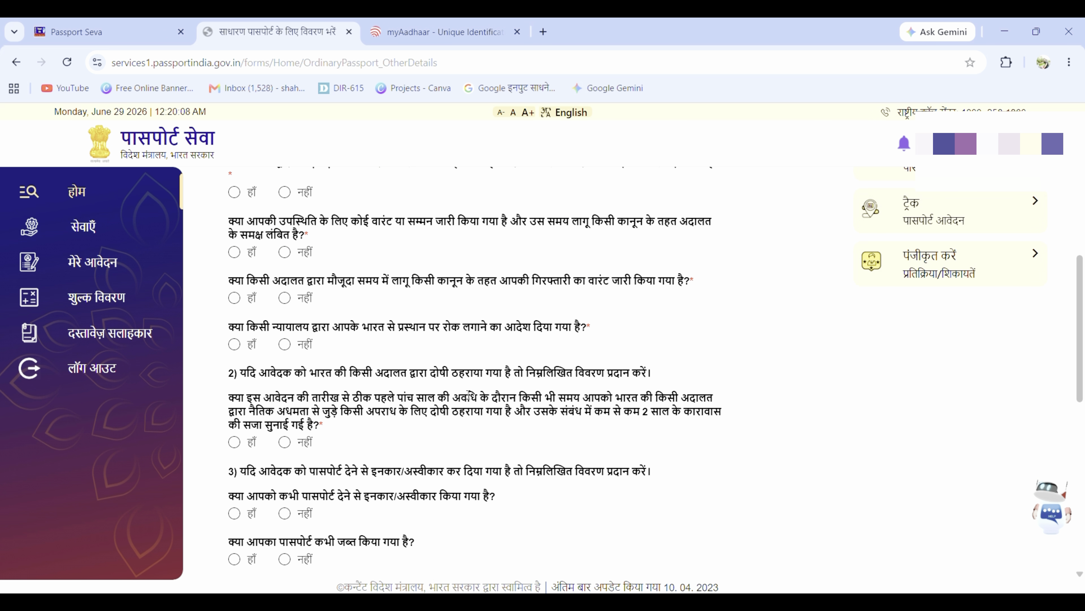
scroll(469, 395, "down", 2)
scroll(469, 399, "down", 2)
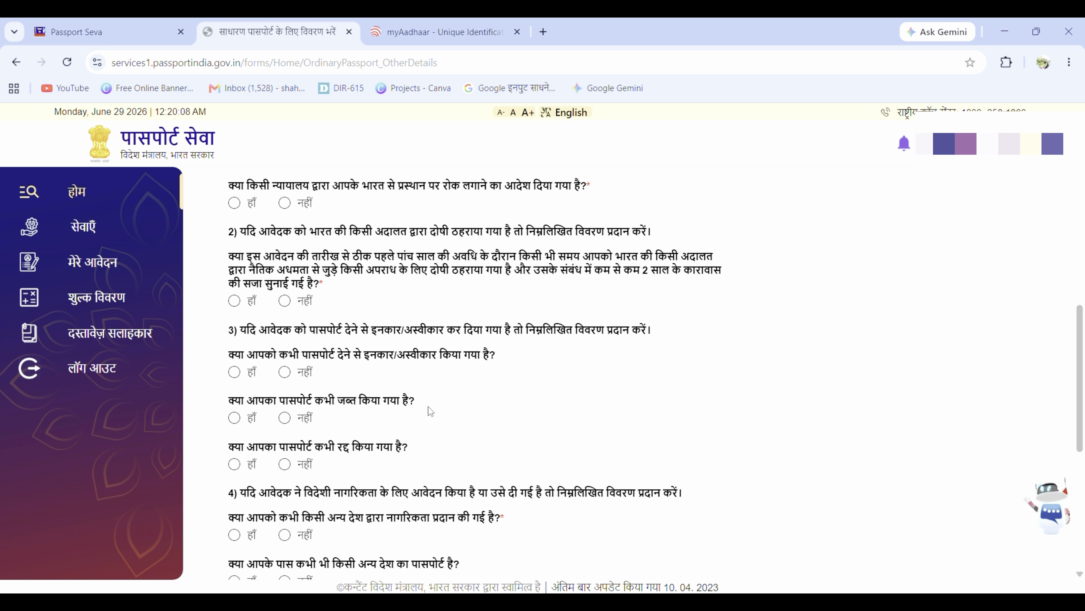
scroll(424, 408, "down", 2)
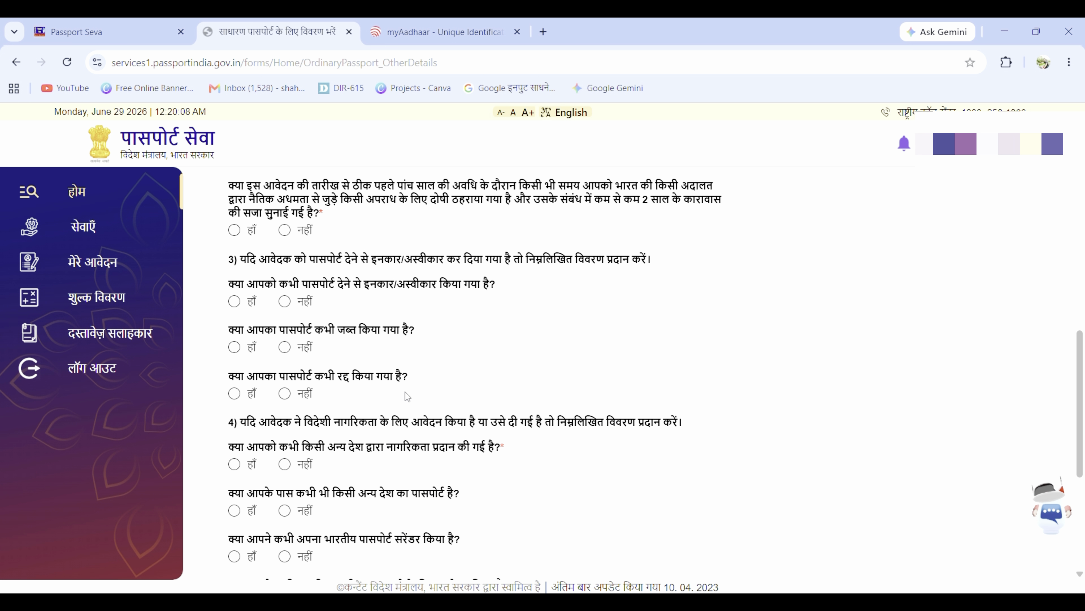
scroll(407, 394, "down", 2)
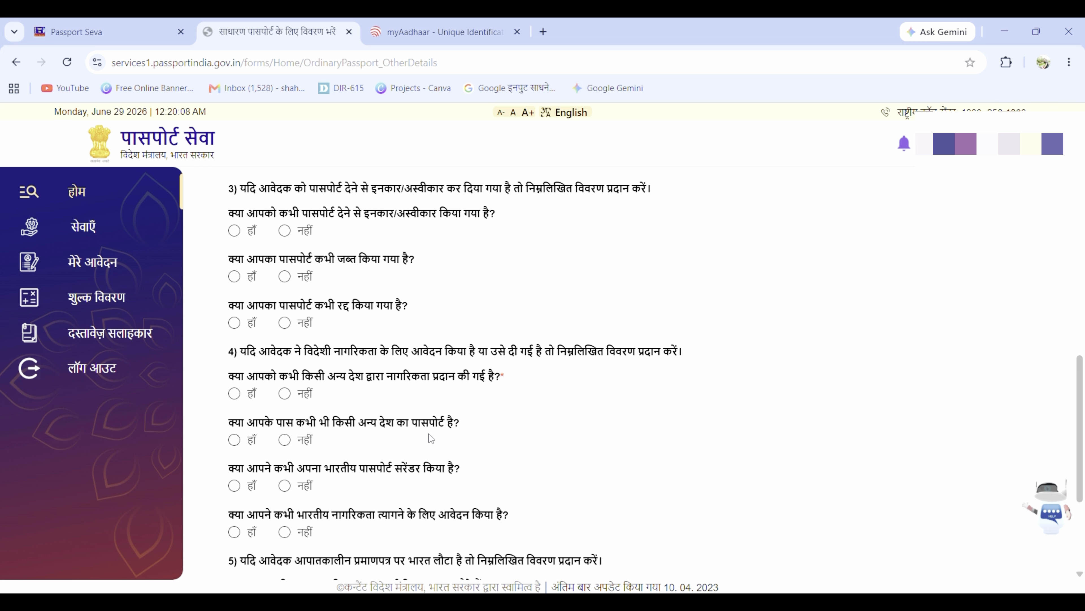
scroll(429, 434, "down", 2)
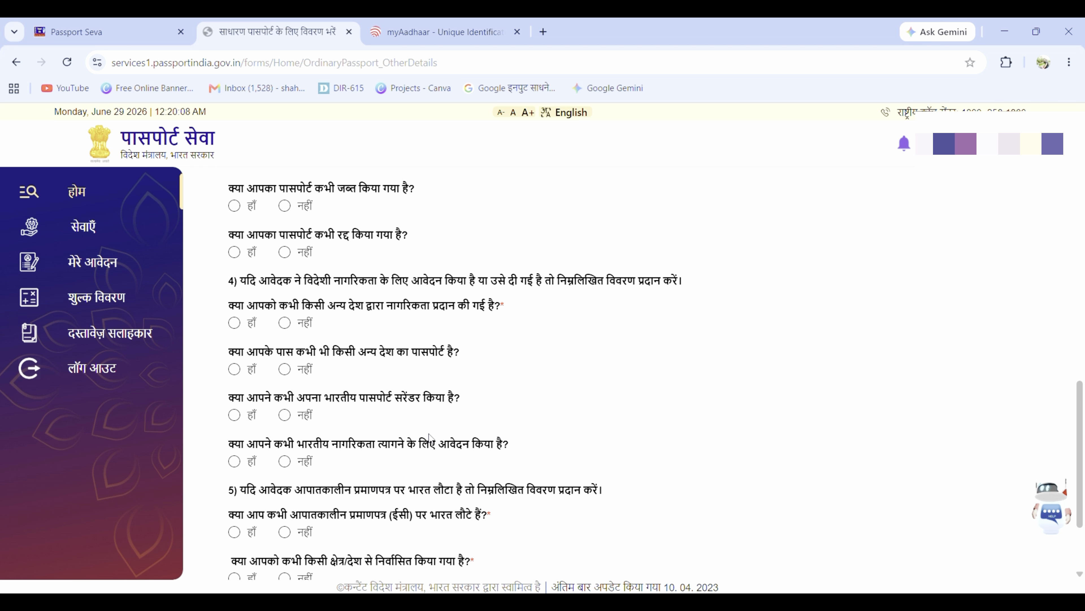
scroll(429, 433, "down", 2)
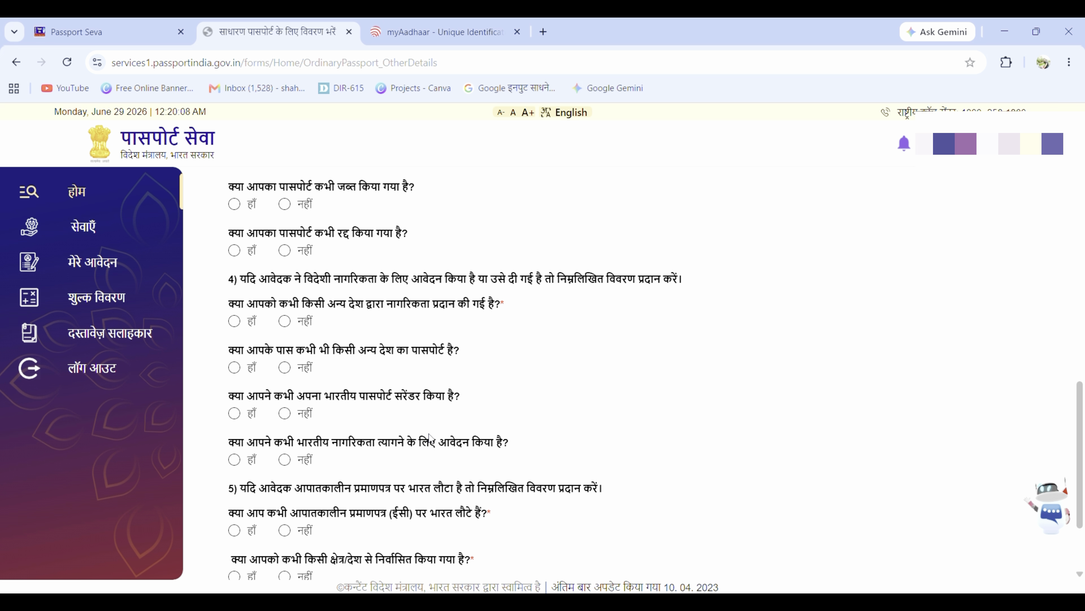
scroll(429, 434, "down", 1)
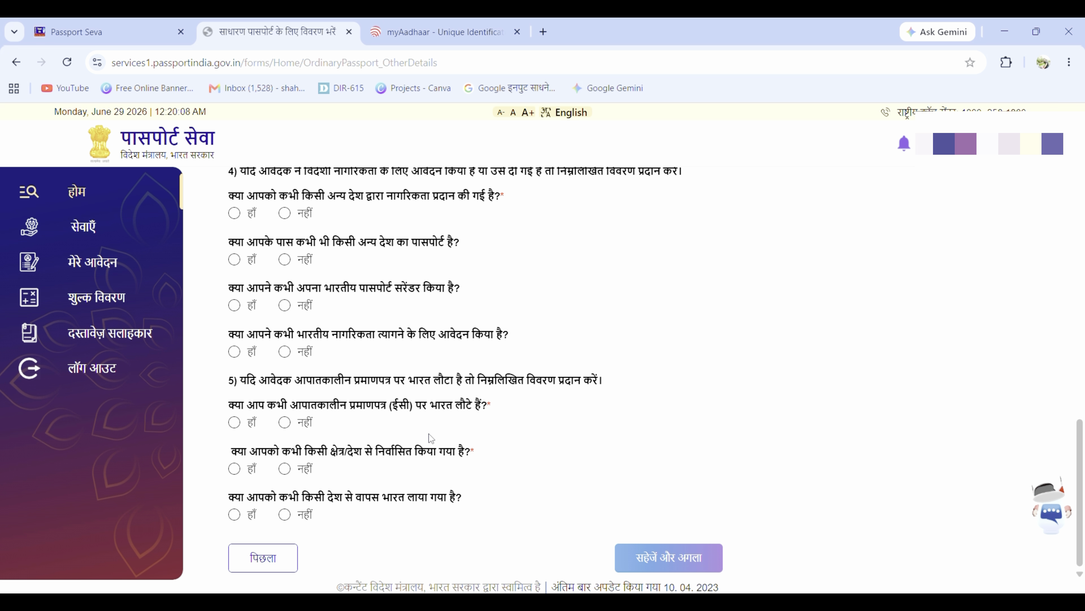
scroll(429, 434, "up", 20)
scroll(429, 434, "up", 1)
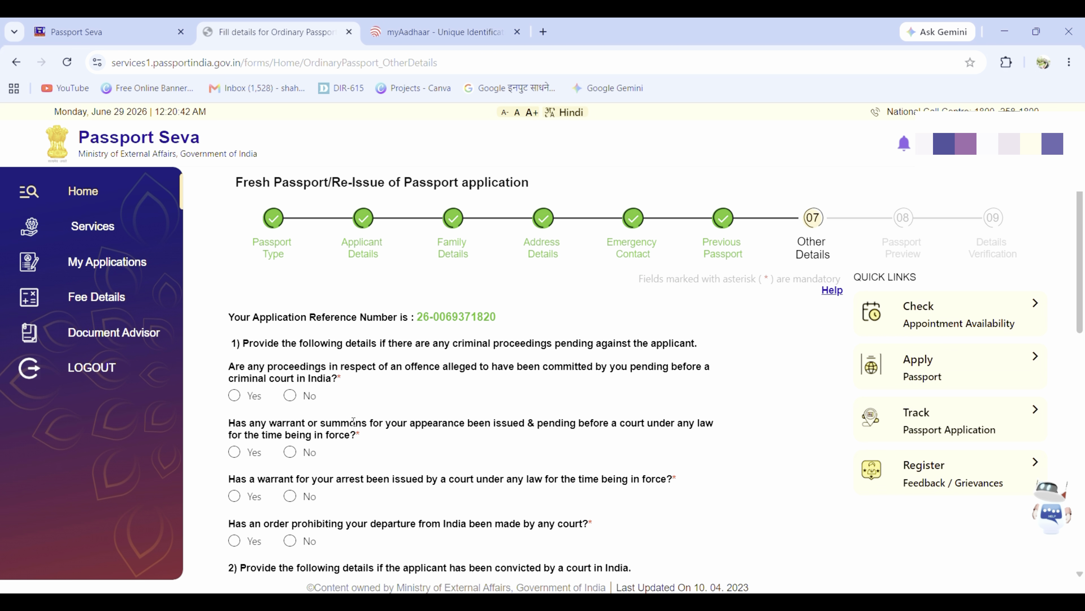
Step: Answer No to the criminal proceedings, warrant, conviction, refusal, impounding and revocation questions
left_click(292, 400)
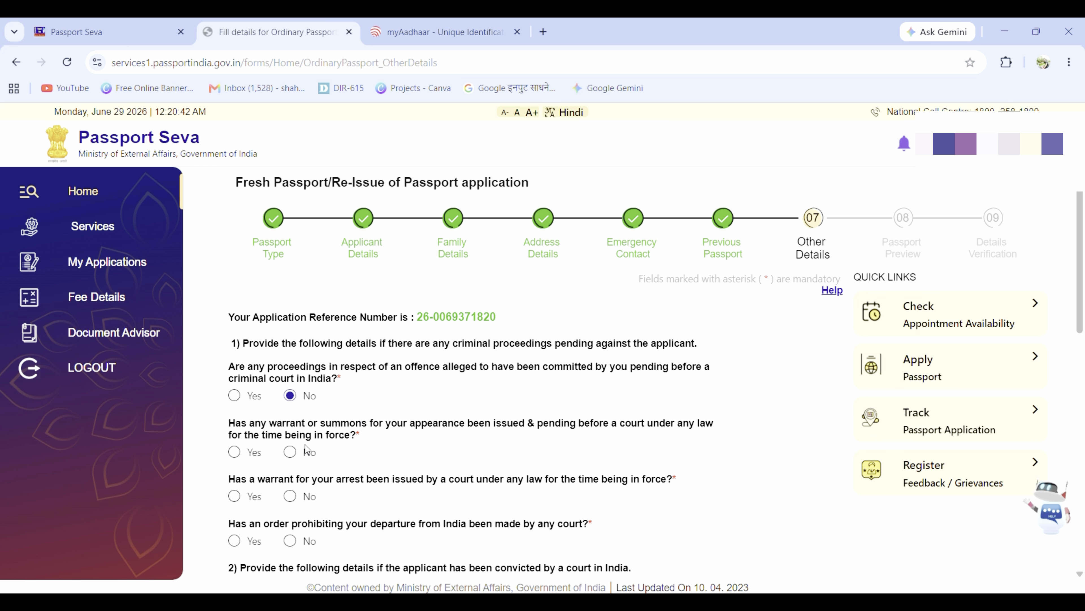
left_click(290, 452)
scroll(291, 458, "down", 2)
left_click(290, 426)
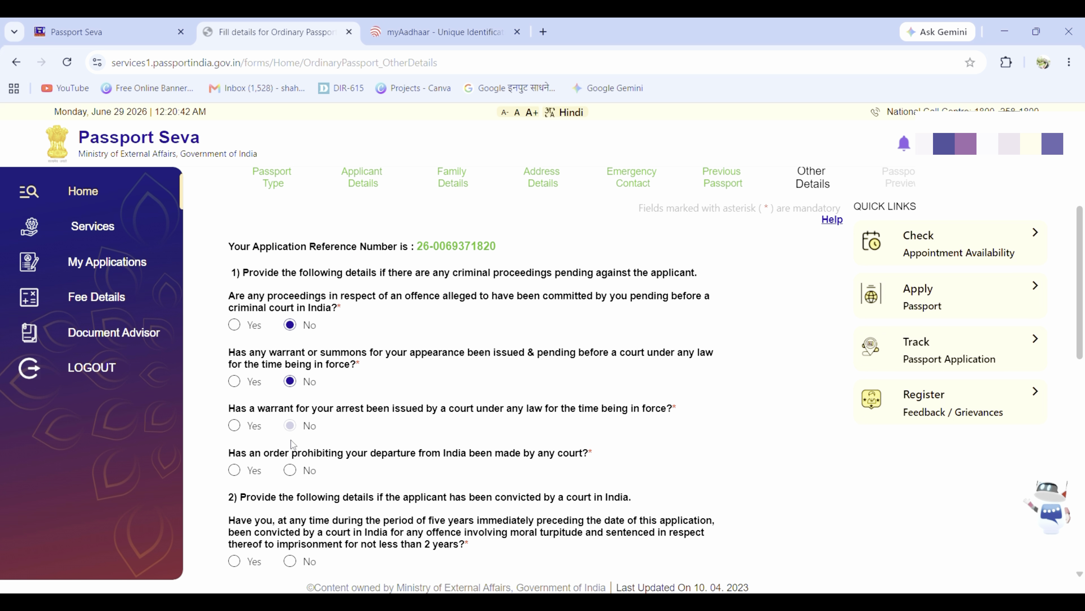
left_click(290, 470)
scroll(292, 472, "down", 3)
left_click(291, 419)
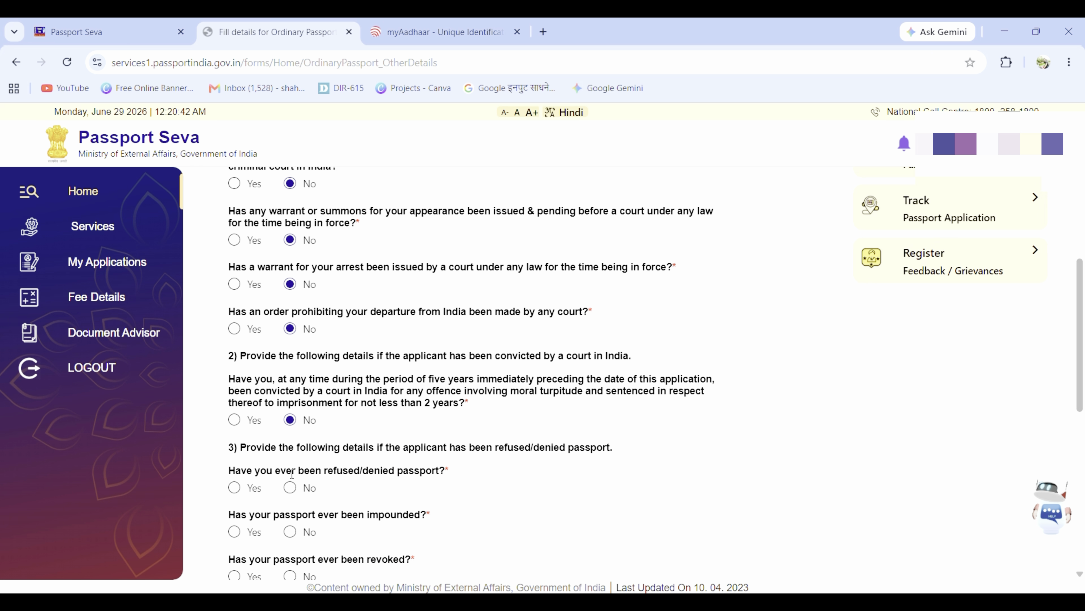
left_click(290, 488)
scroll(290, 492, "down", 3)
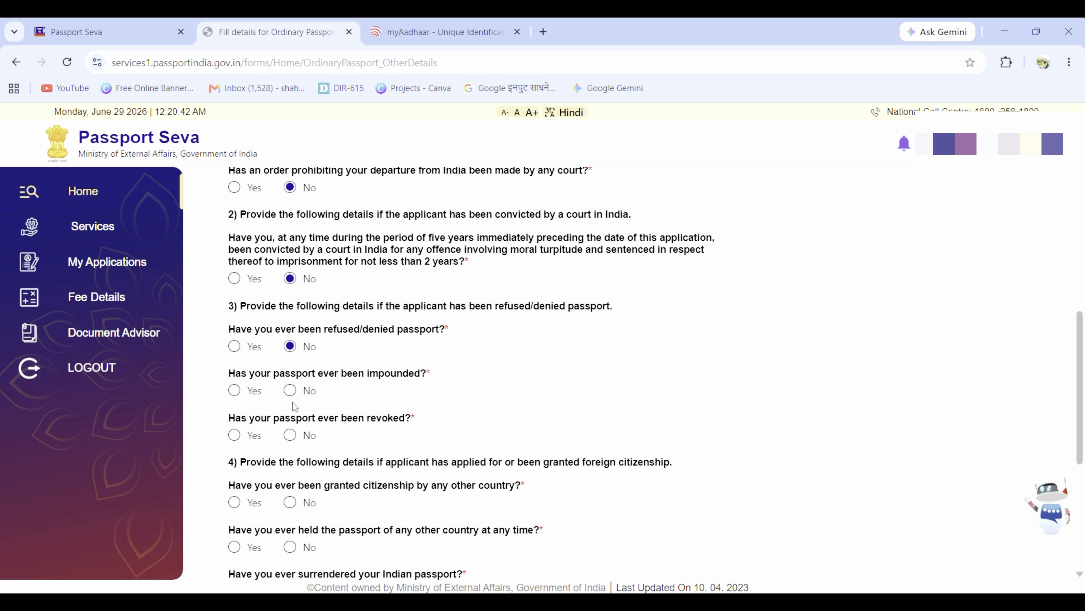
left_click(290, 390)
left_click(291, 435)
Step: Answer No to the foreign citizenship, Emergency Certificate, deportation and repatriation questions
scroll(292, 436, "down", 3)
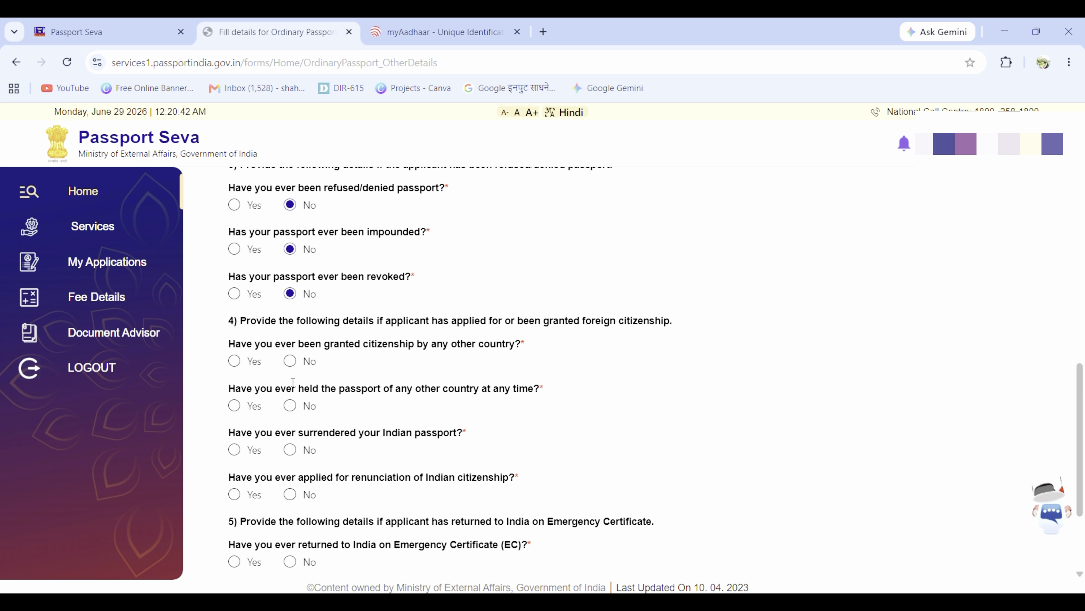
left_click(290, 361)
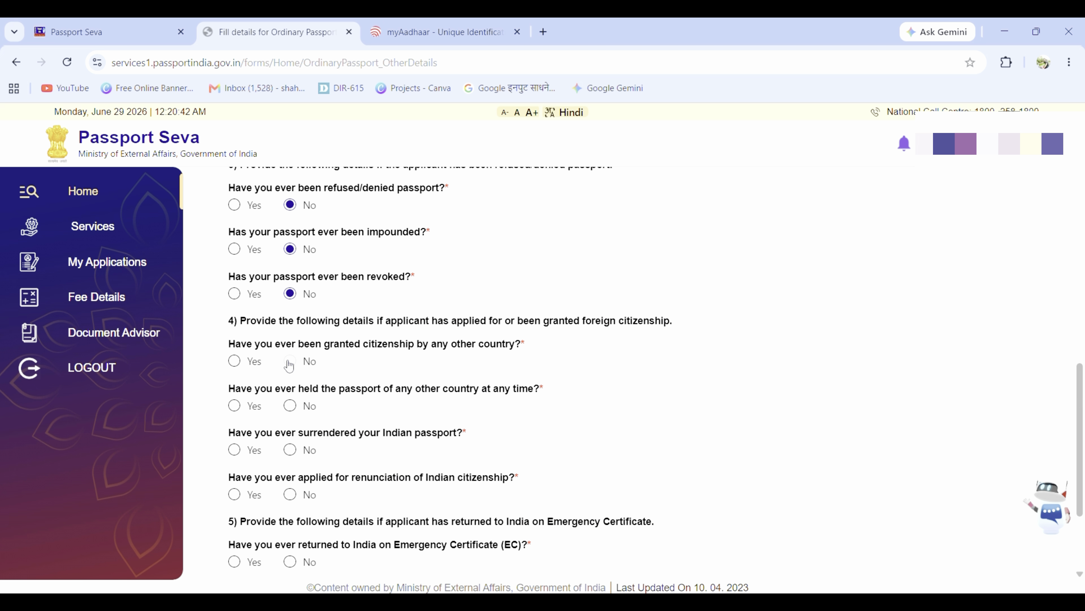
left_click(290, 405)
left_click(290, 450)
left_click(290, 494)
scroll(292, 491, "down", 3)
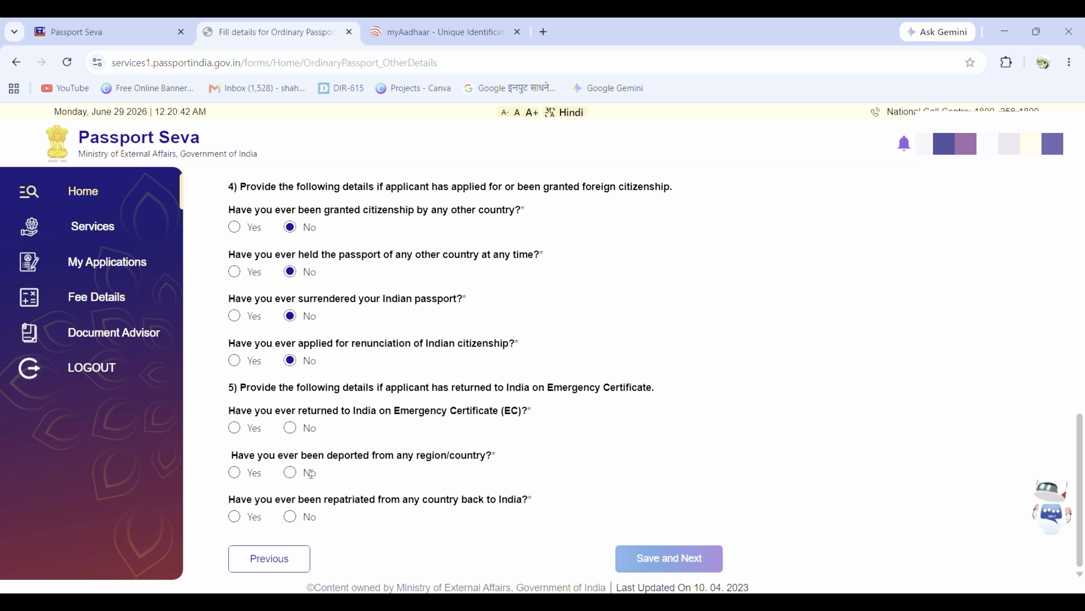
left_click(290, 428)
left_click(290, 473)
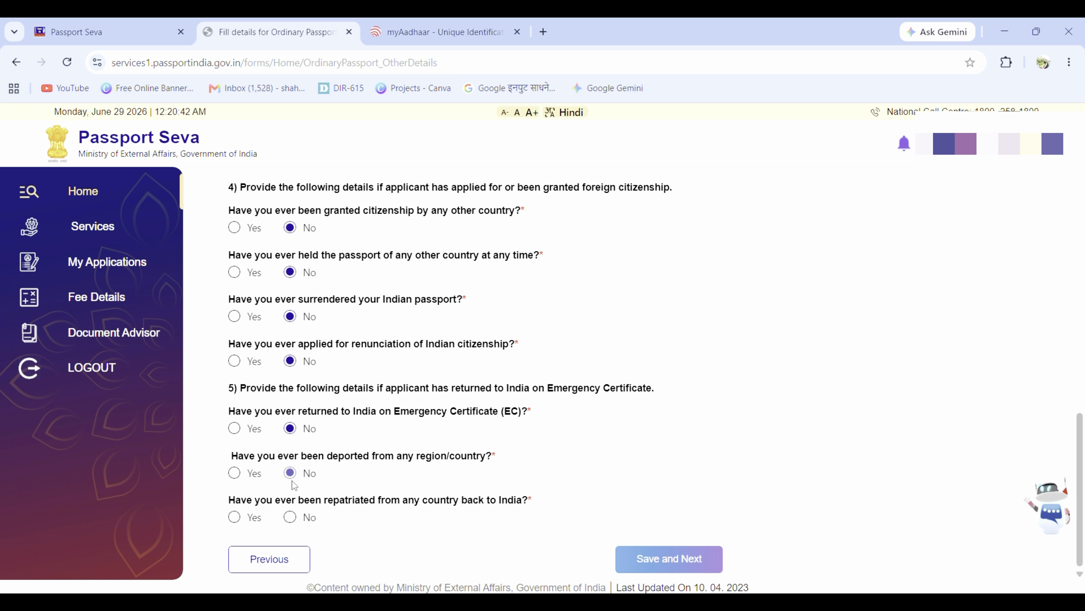
left_click(290, 517)
Step: Review the answered Other Details questions and save them
scroll(384, 445, "up", 10)
scroll(376, 417, "up", 3)
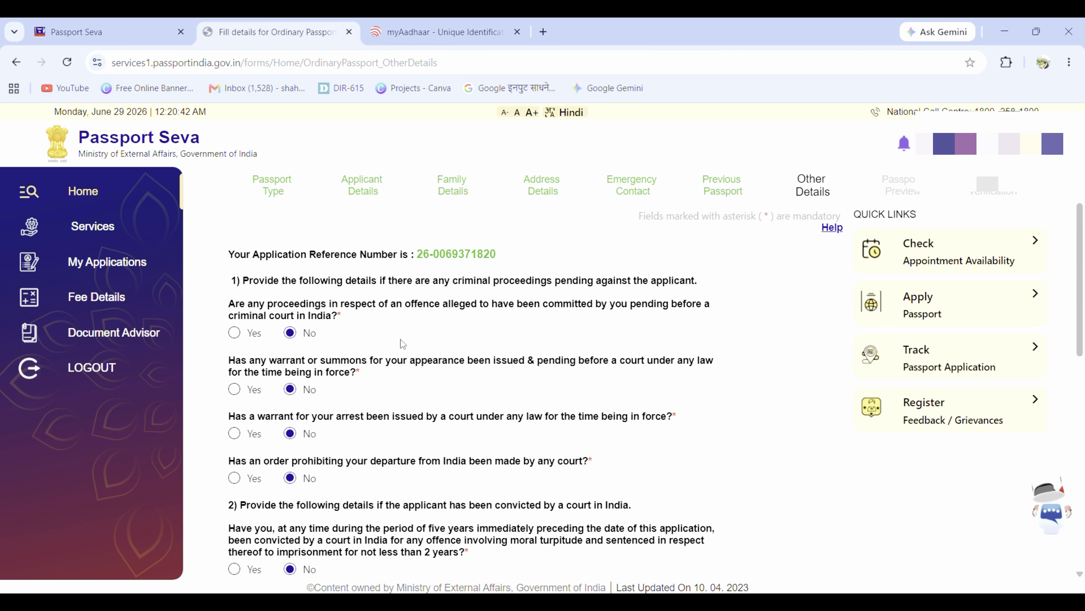
scroll(405, 342, "down", 2)
scroll(407, 337, "down", 2)
scroll(407, 338, "up", 5)
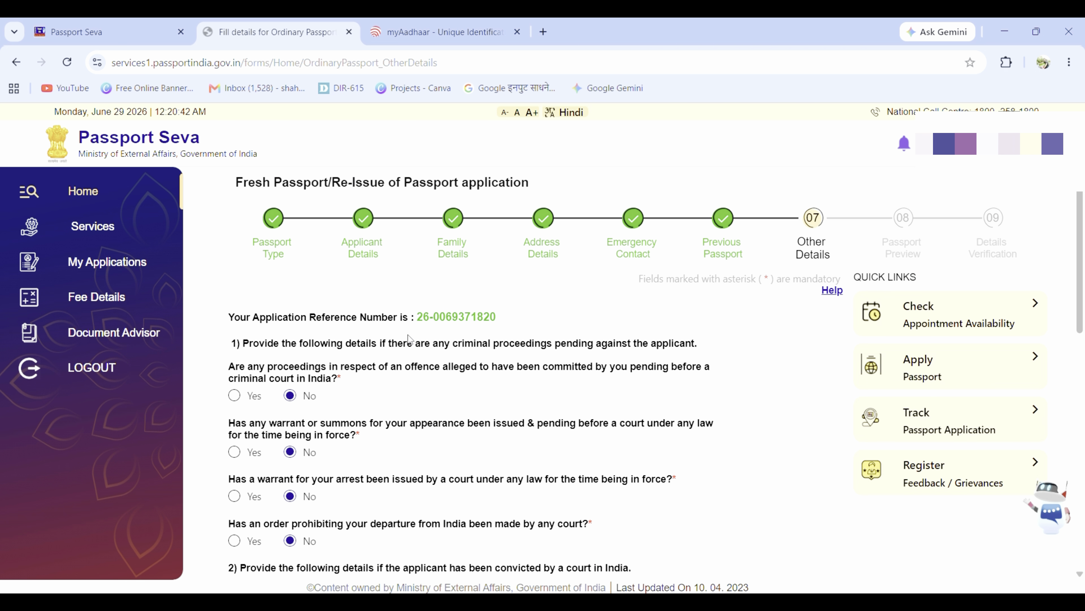
scroll(394, 410, "down", 12)
scroll(394, 411, "down", 2)
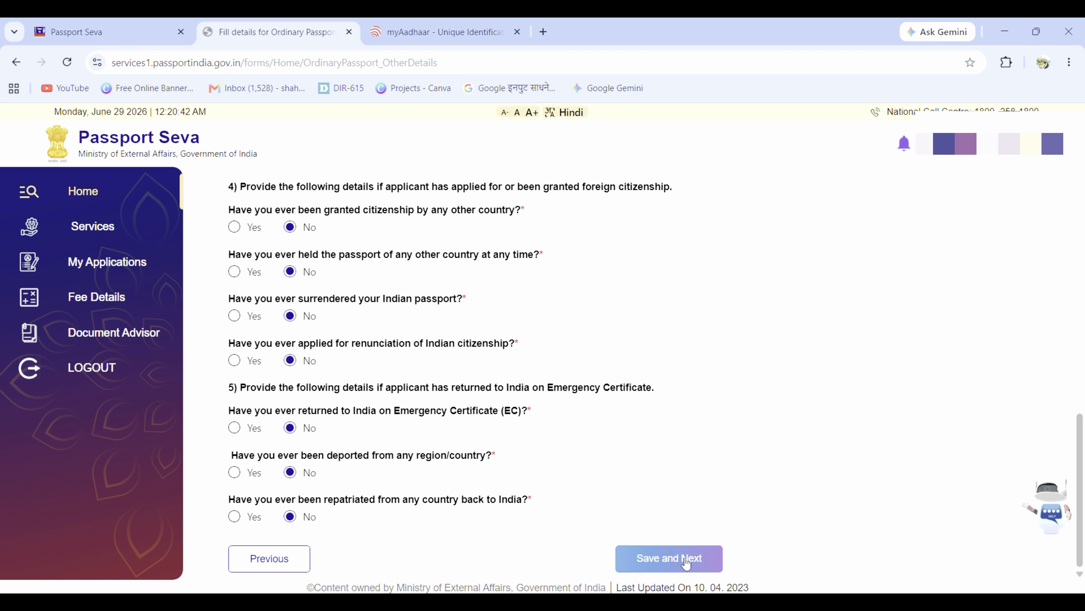
left_click(672, 560)
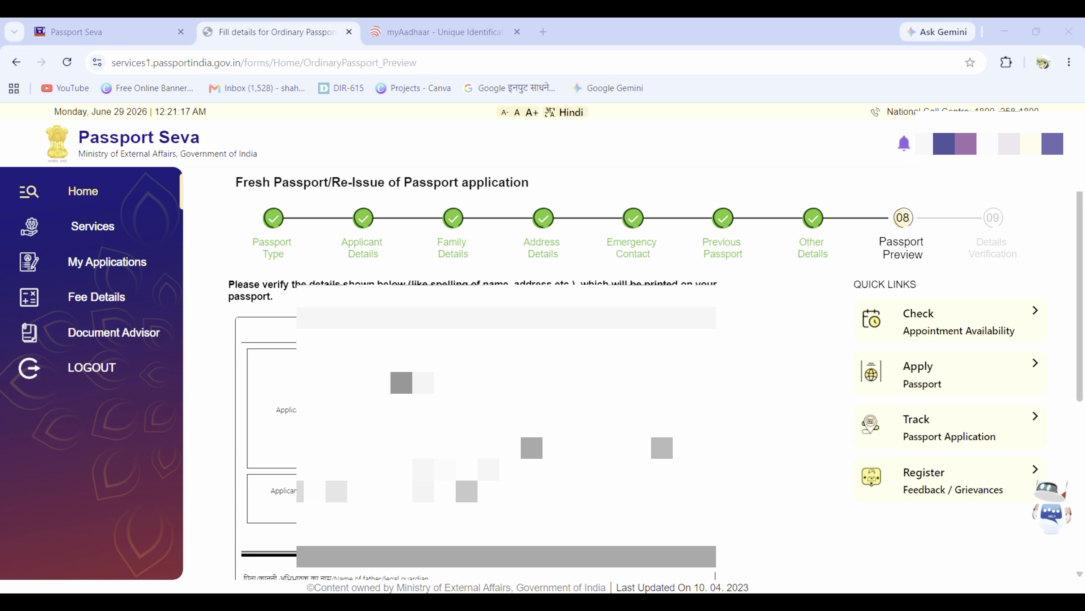
Step: Review the passport preview, tick the true-and-correct declaration, and save it
scroll(470, 372, "down", 2)
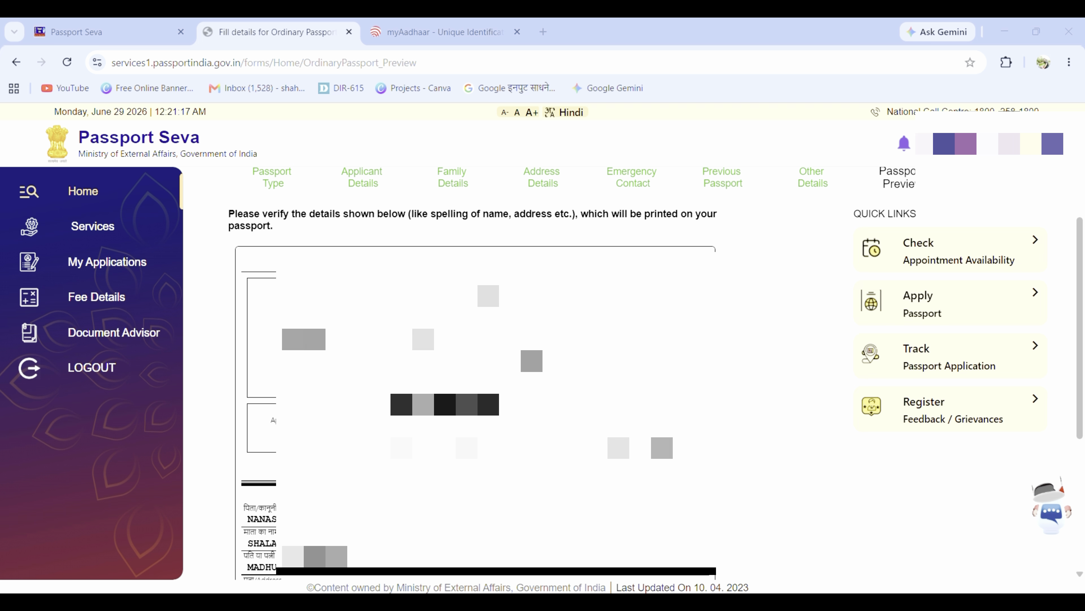
scroll(470, 372, "down", 2)
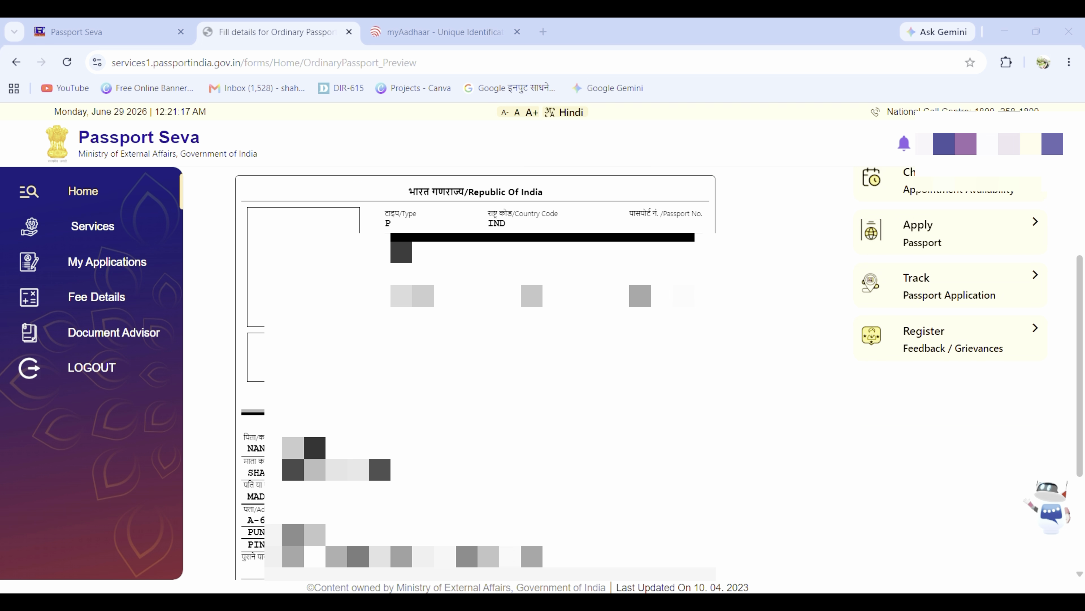
scroll(470, 372, "down", 2)
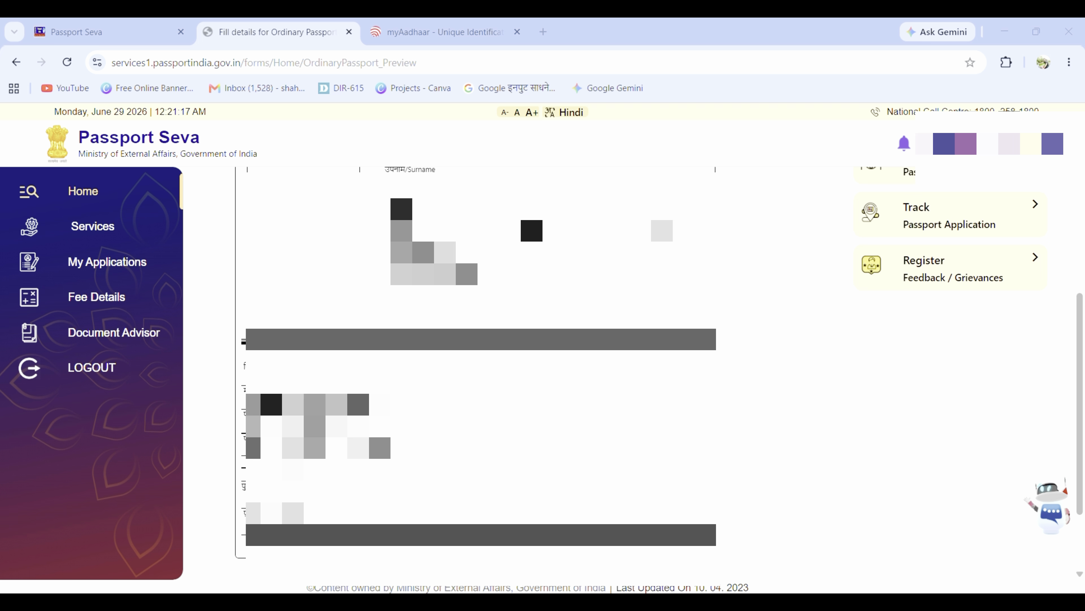
scroll(470, 372, "down", 2)
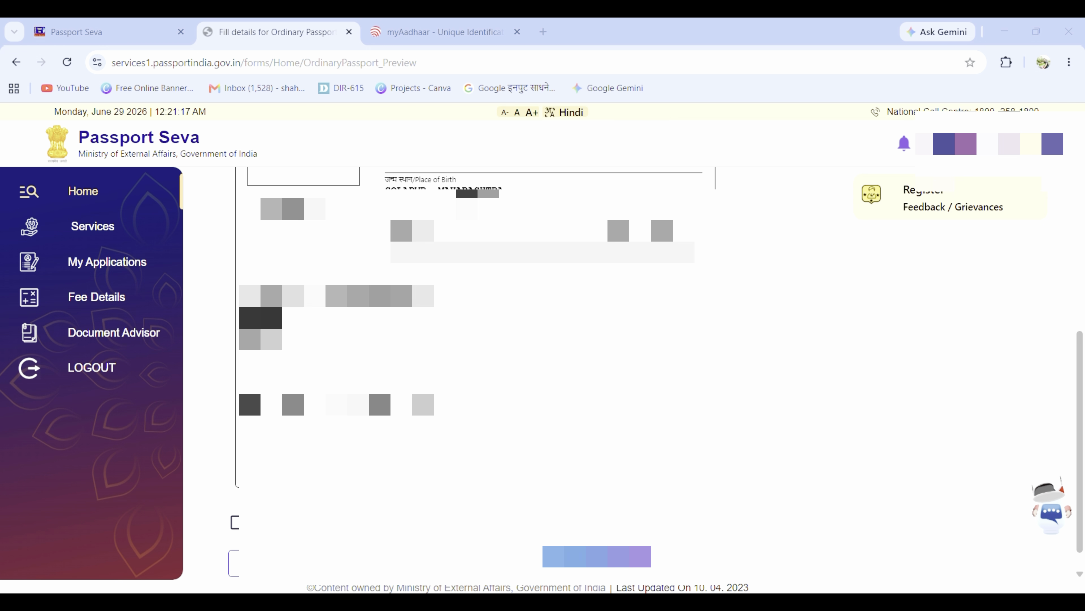
scroll(471, 372, "up", 4)
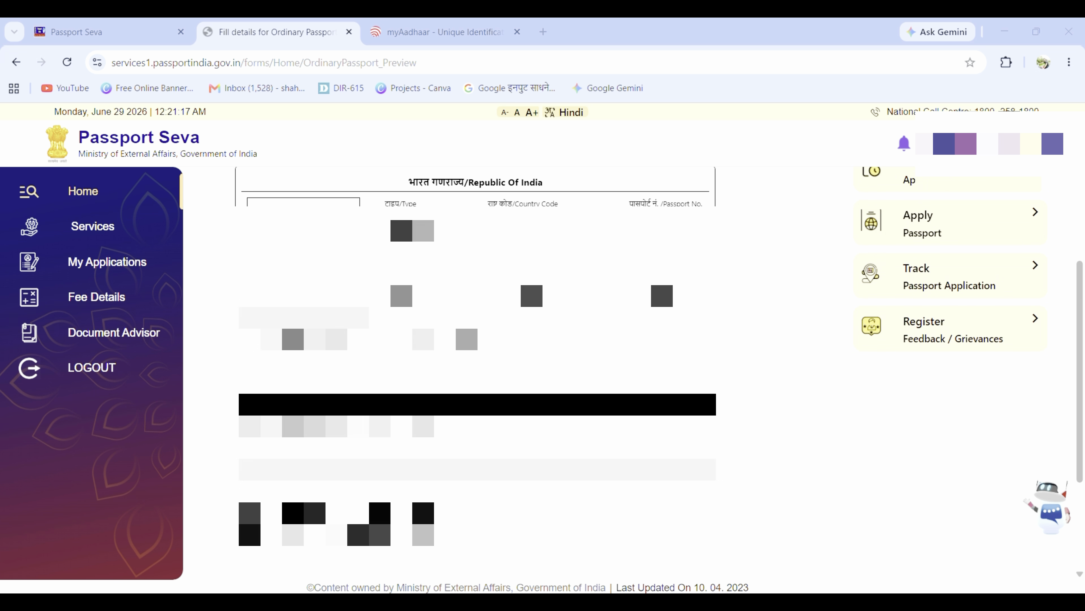
scroll(470, 372, "up", 2)
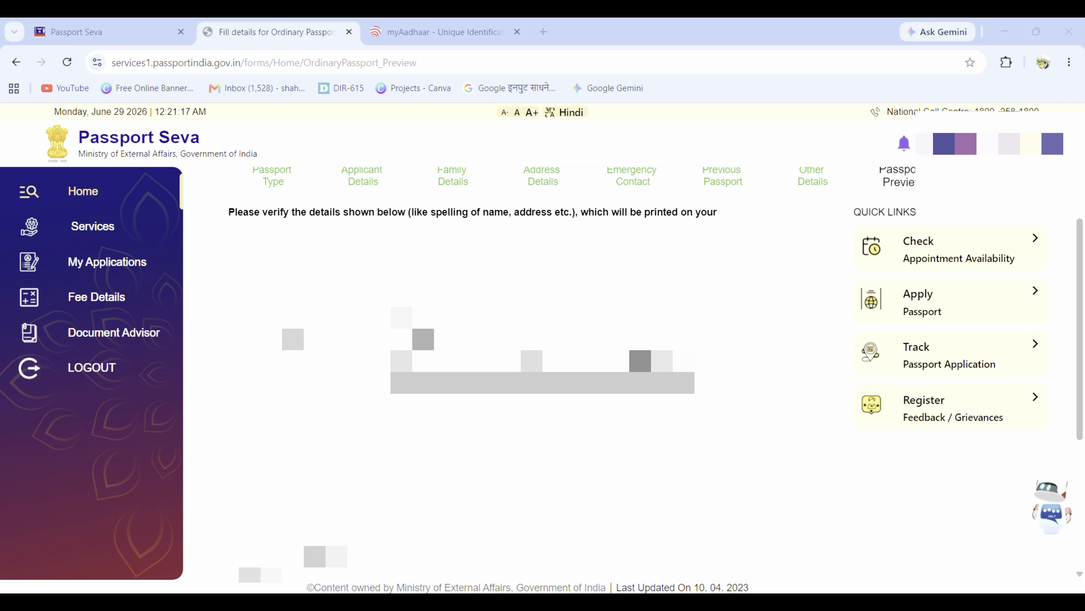
scroll(470, 372, "down", 2)
scroll(470, 372, "down", 4)
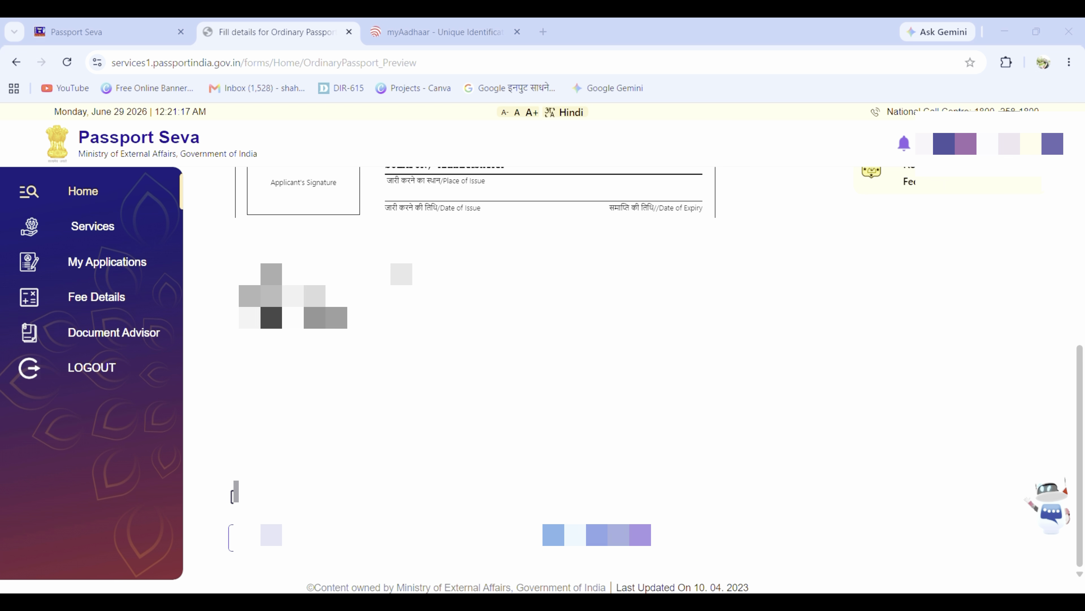
left_click(236, 501)
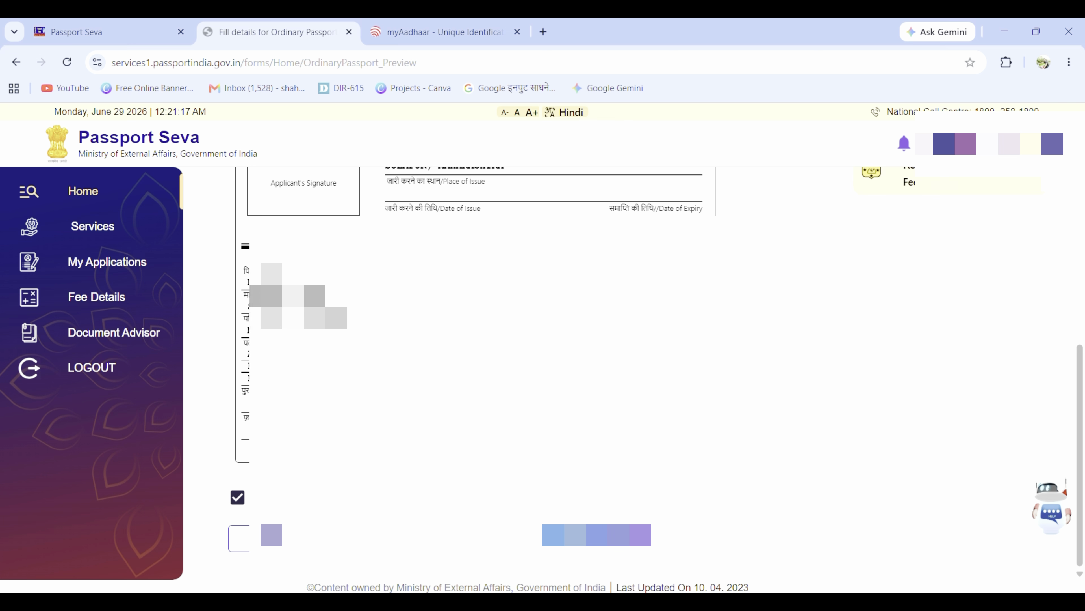
scroll(513, 372, "up", 5)
scroll(470, 368, "down", 5)
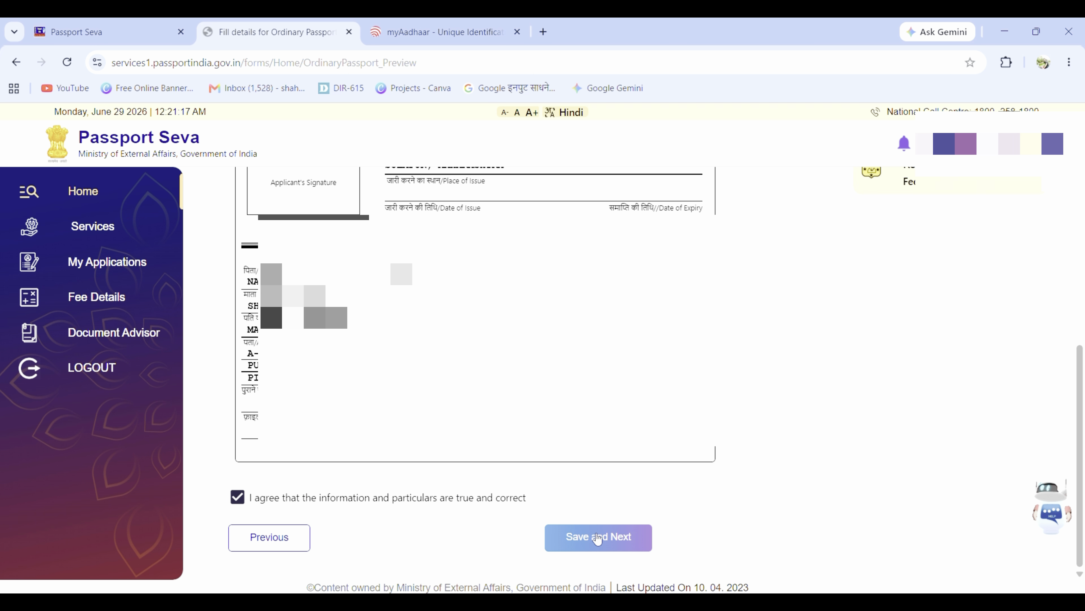
left_click(597, 538)
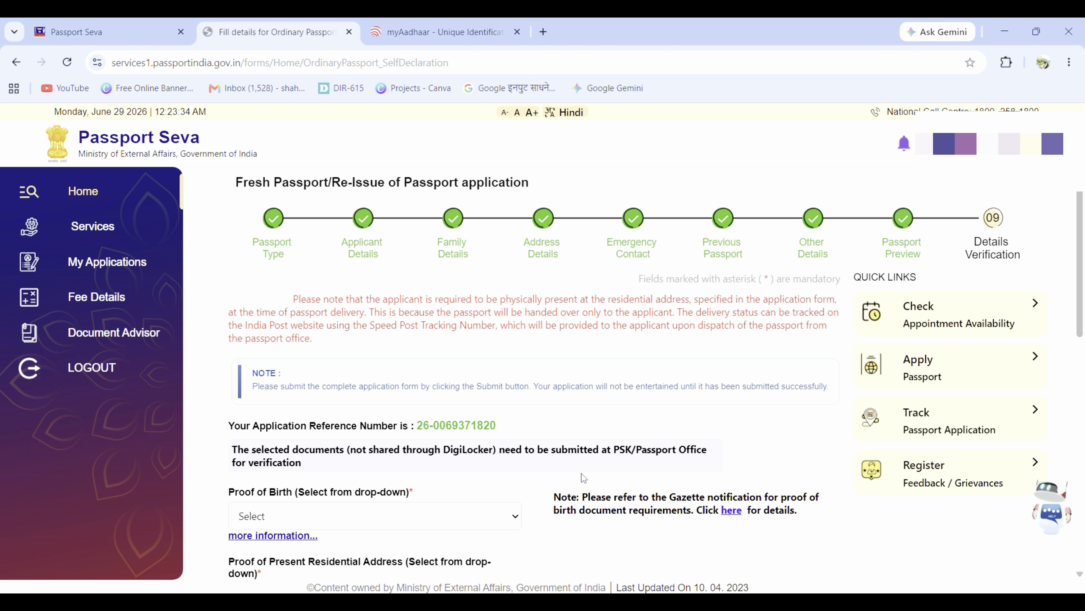
Step: Choose Permanent Account Number Card for Proof of Birth and Electricity Bill for address proof
scroll(557, 432, "down", 2)
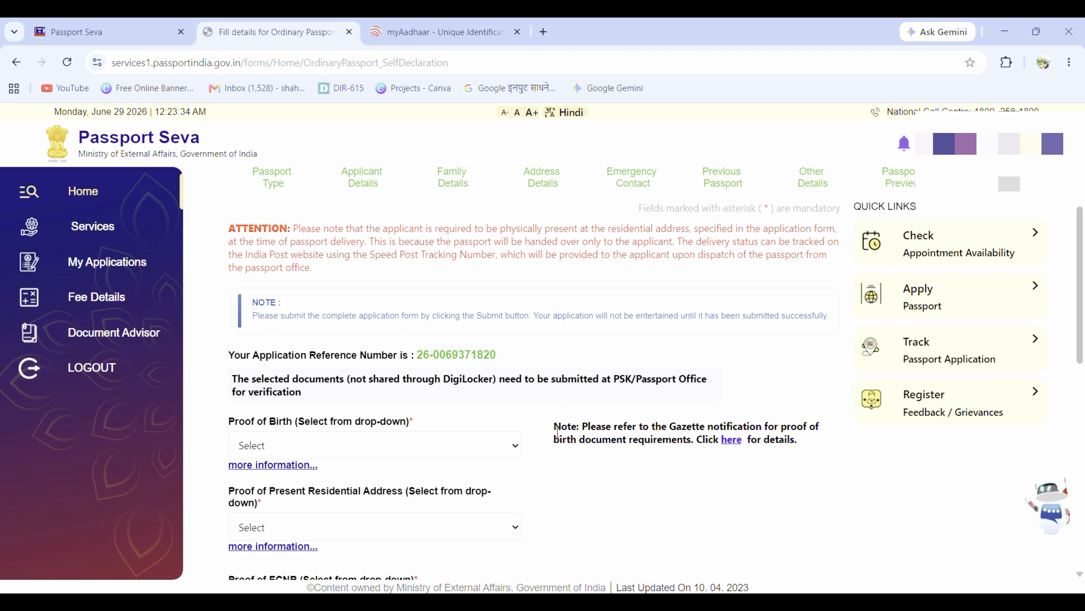
scroll(409, 365, "up", 2)
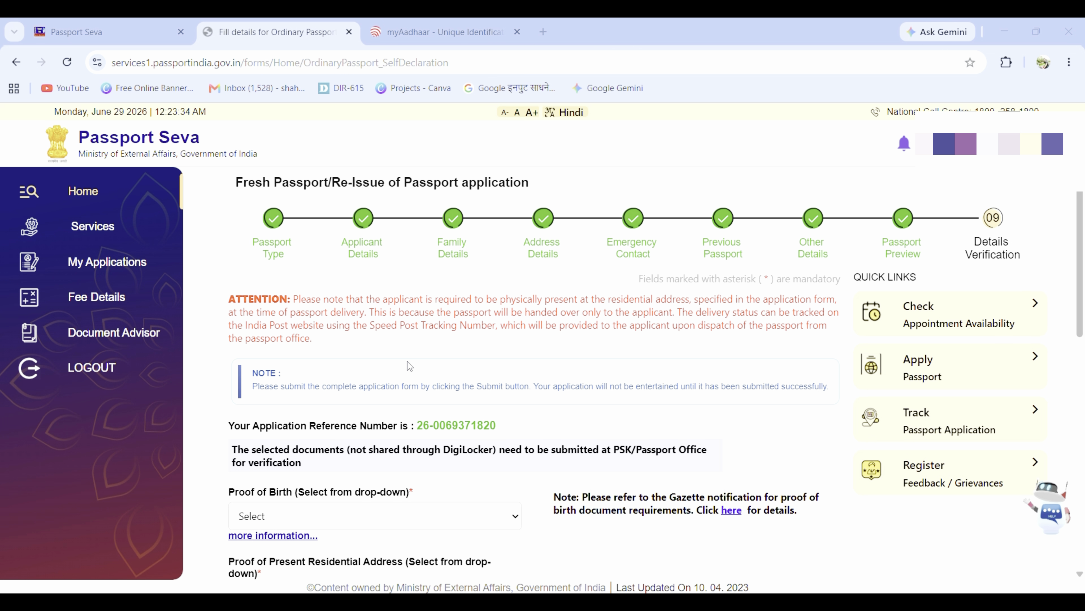
scroll(361, 396, "down", 2)
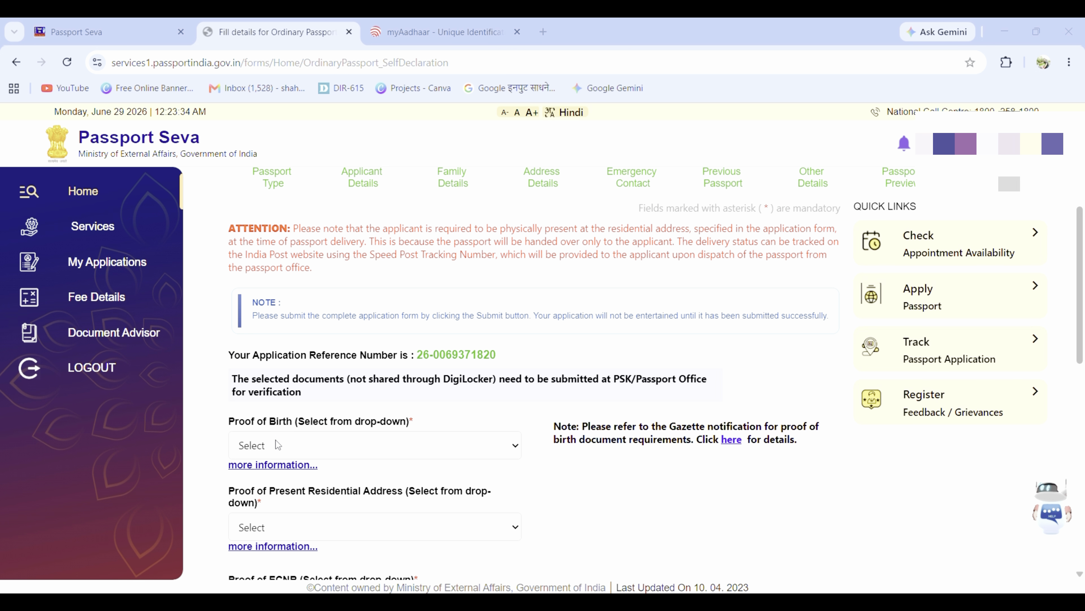
left_click(317, 448)
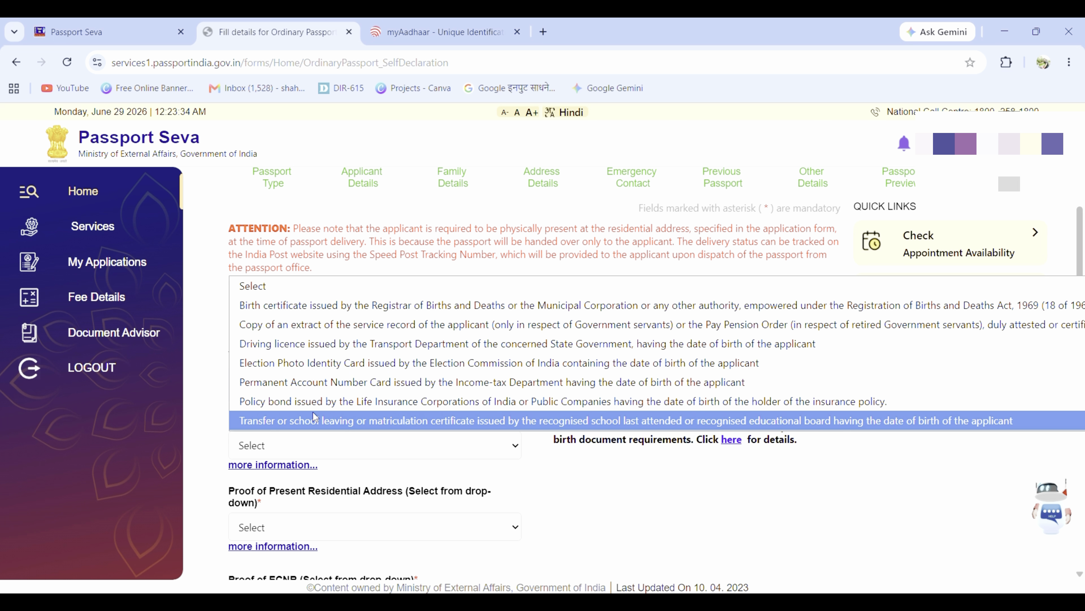
left_click(323, 386)
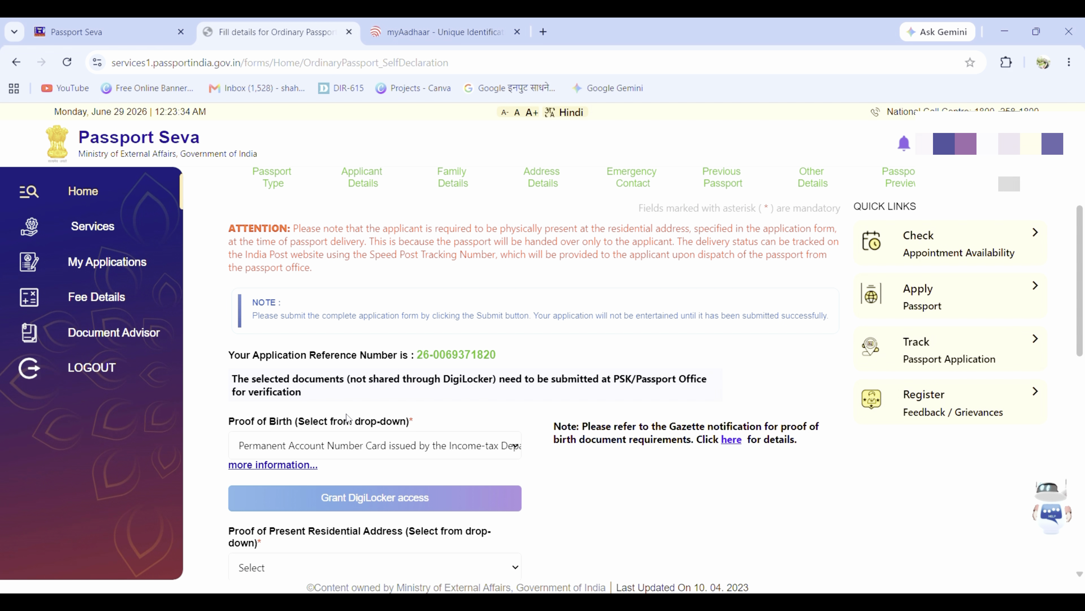
scroll(284, 371, "down", 2)
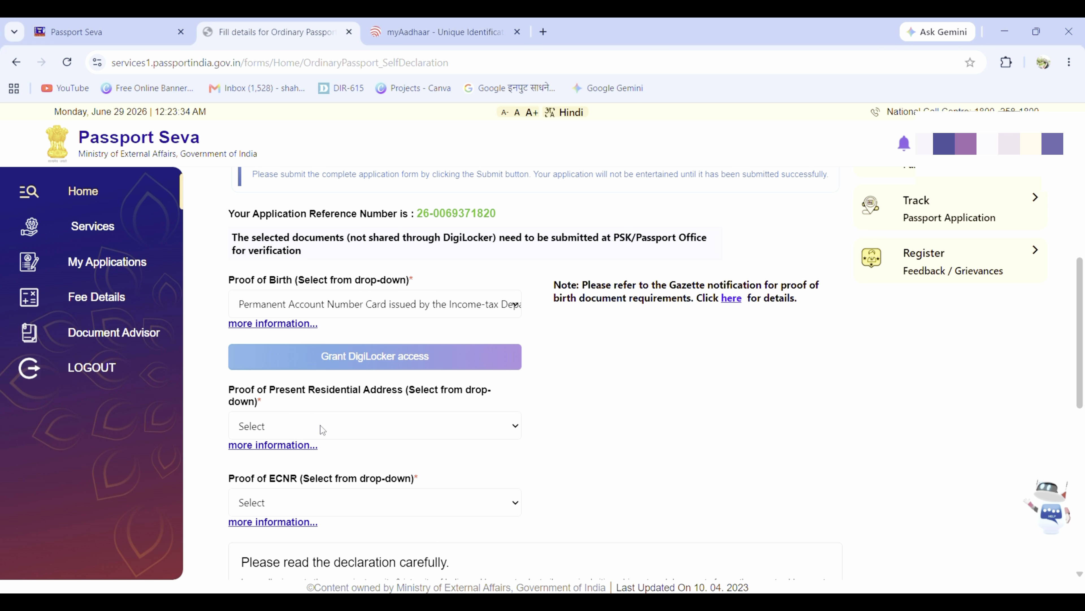
left_click(339, 425)
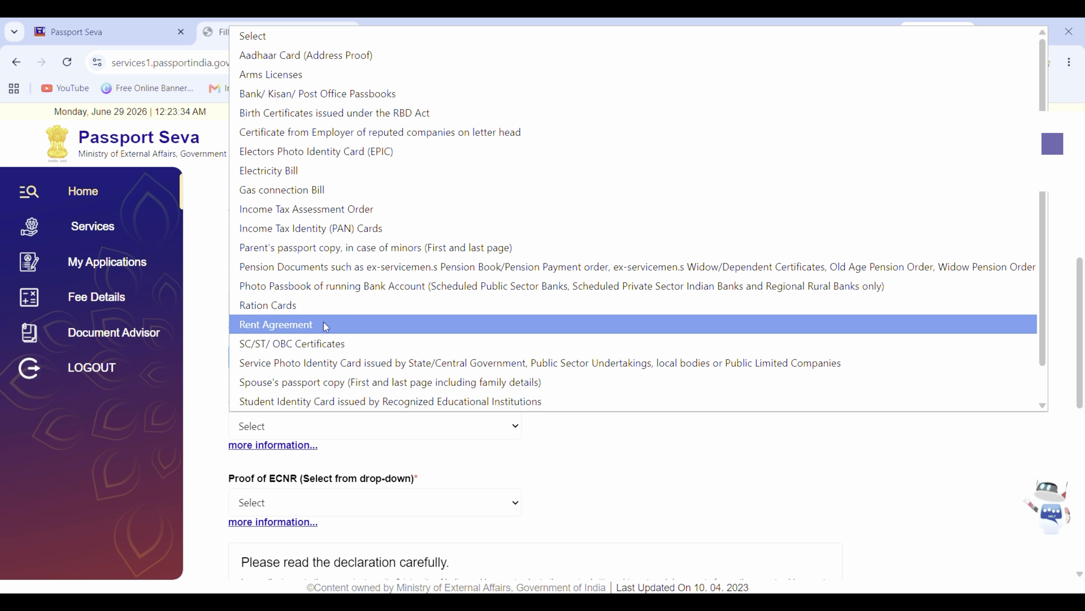
left_click(332, 176)
Step: Pick 'Matriculation or Higher Educational Pass Certificate' from the Proof of ECNR dropdown
scroll(319, 374, "down", 3)
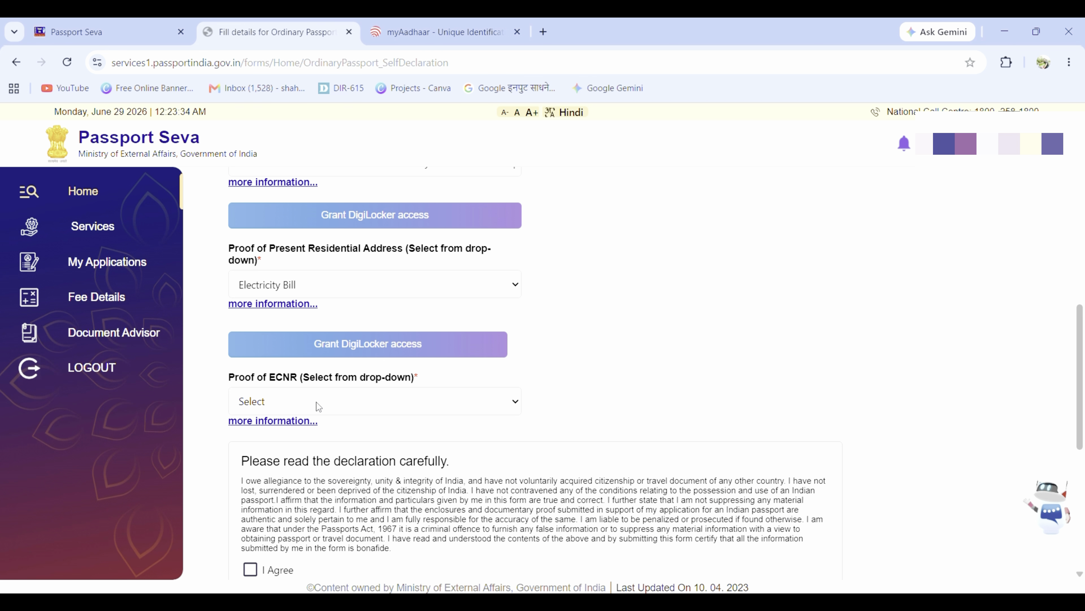
left_click(316, 402)
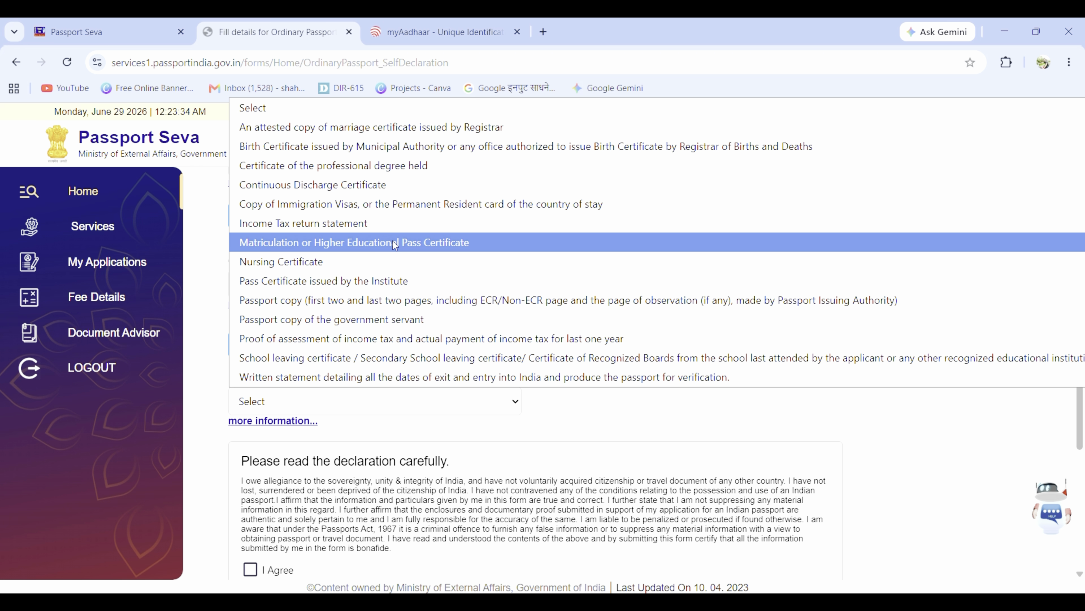
left_click(437, 243)
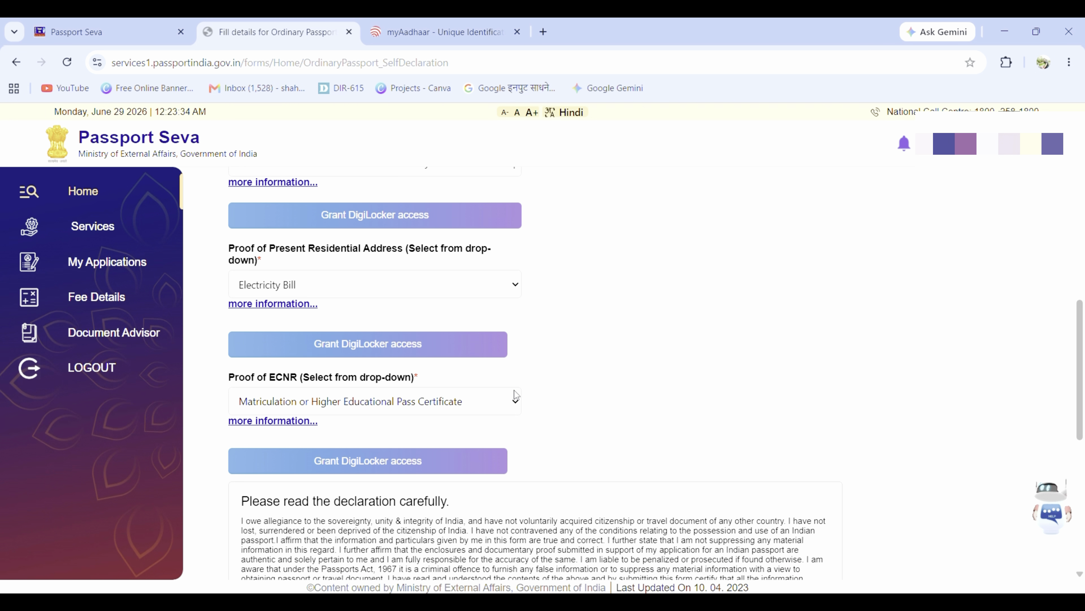
scroll(596, 384, "up", 6)
scroll(595, 384, "down", 5)
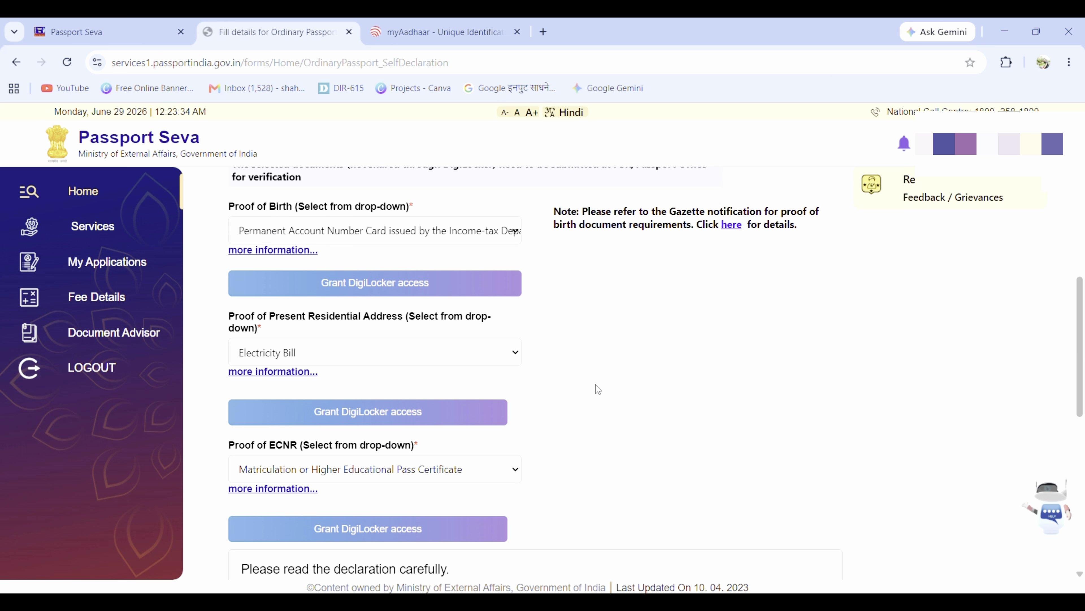
scroll(596, 385, "down", 8)
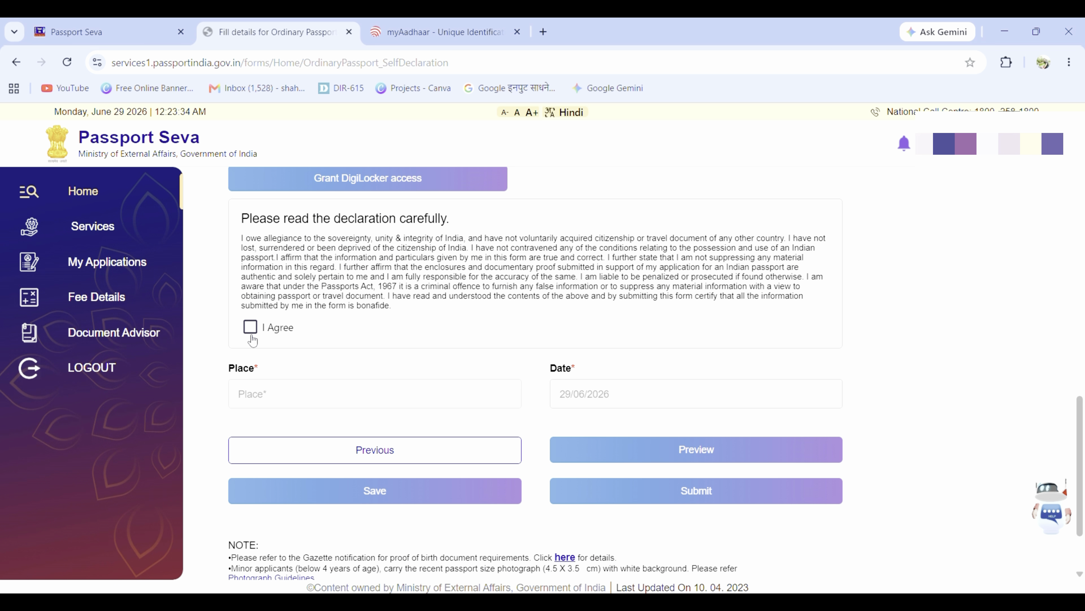
Step: Tick I Agree, enter PUNE as the place, and submit the application
left_click(250, 329)
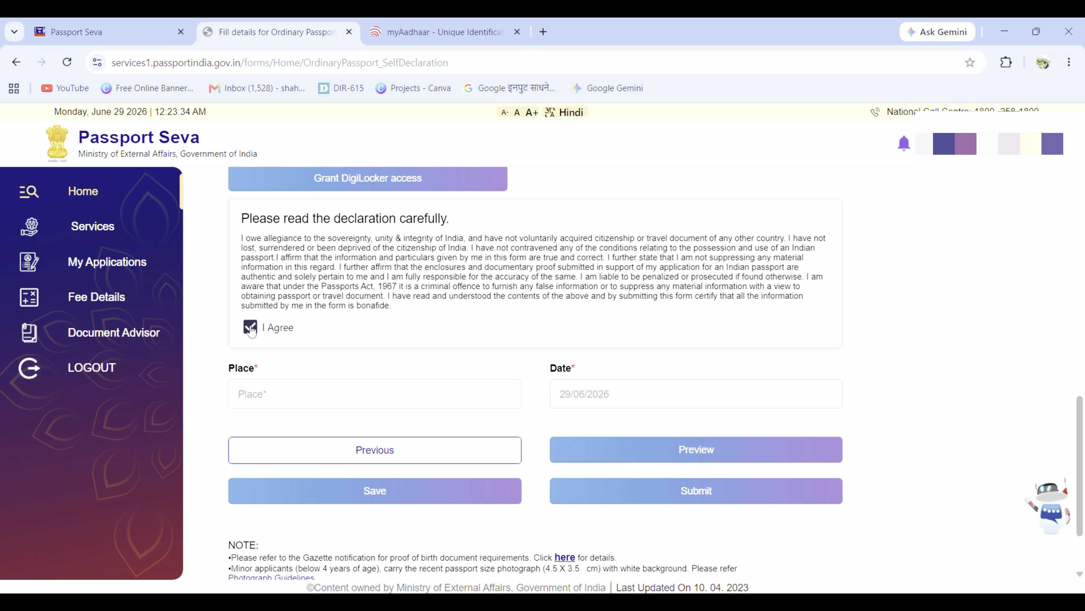
left_click(301, 403)
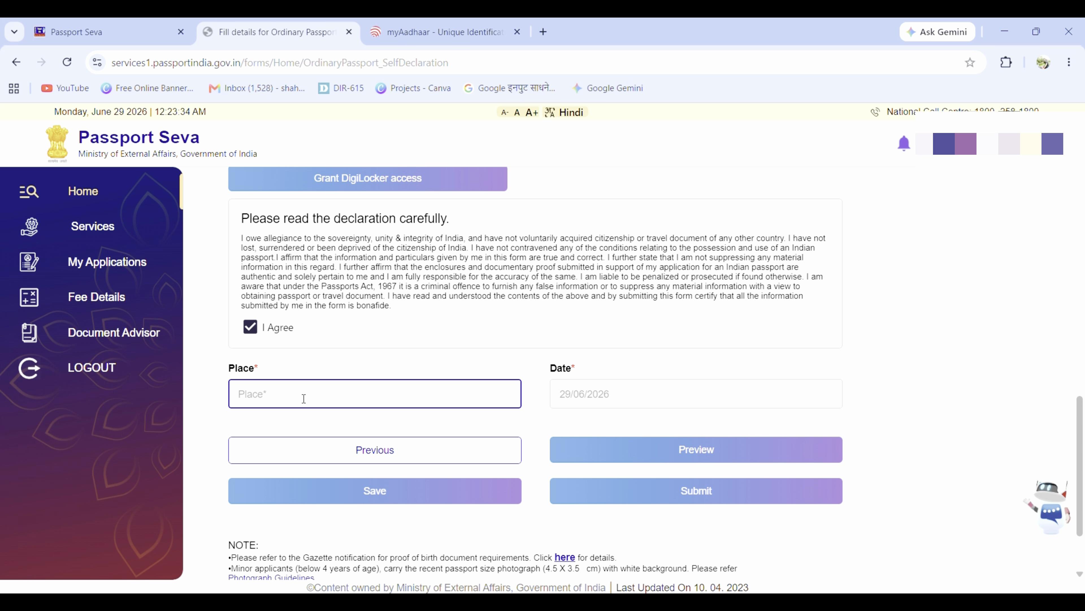
type("PUNE")
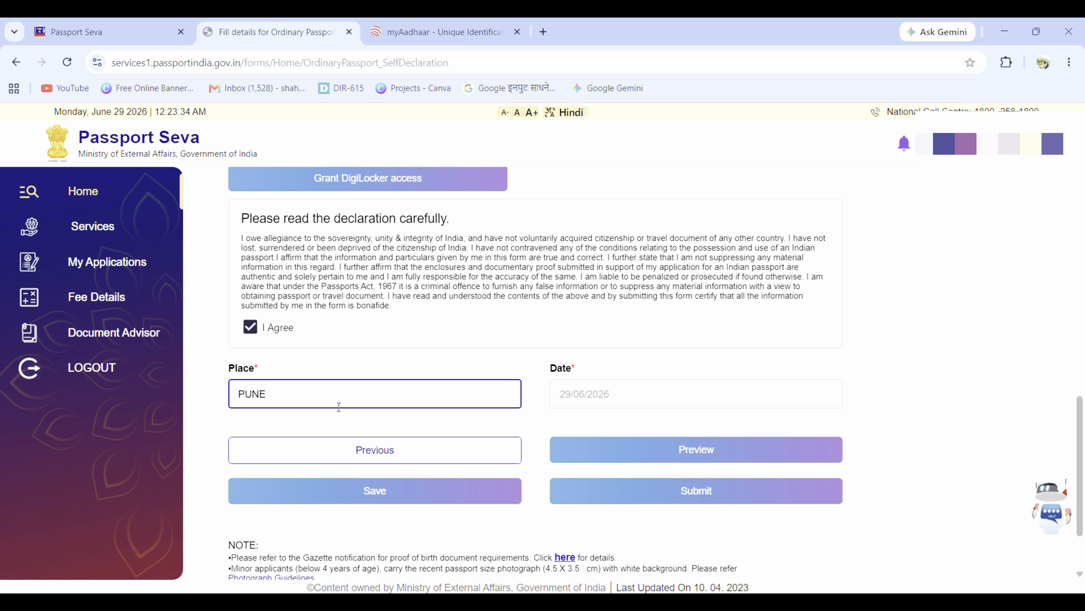
left_click(653, 492)
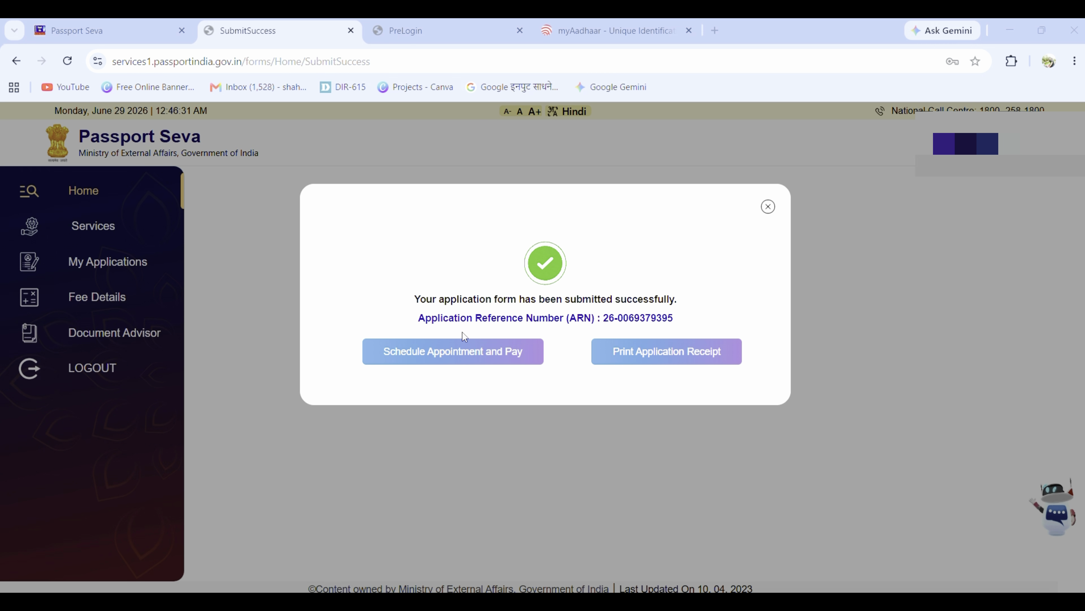
left_click(498, 364)
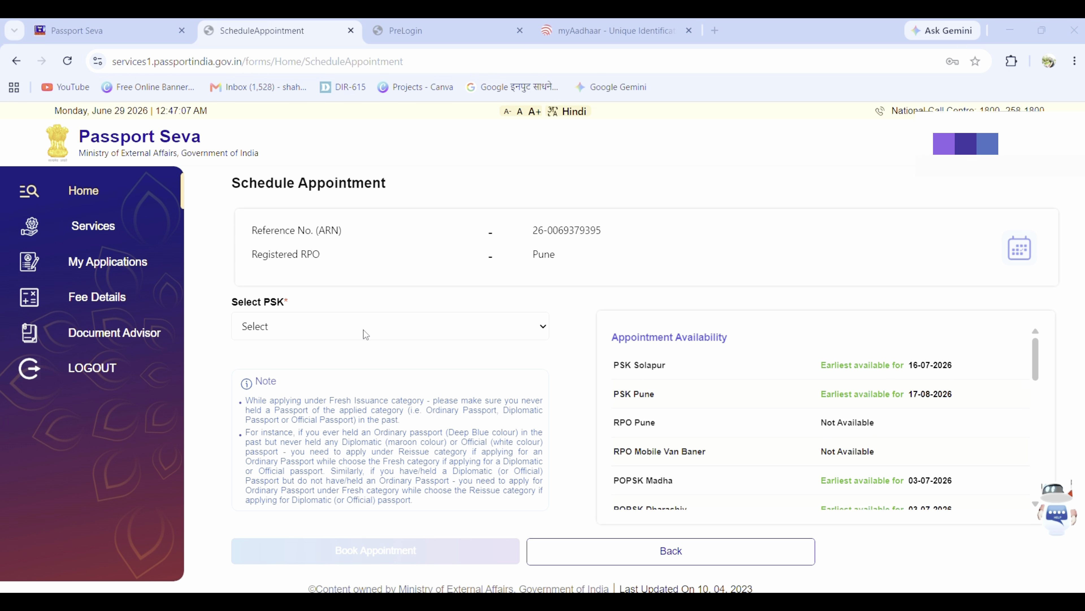
left_click(365, 335)
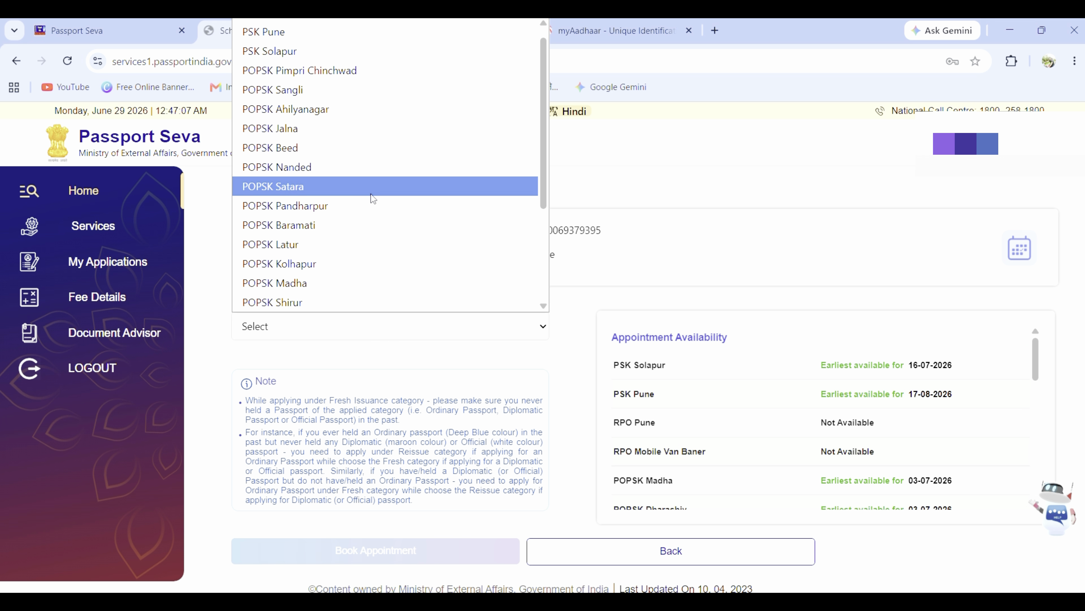
scroll(370, 197, "up", 1)
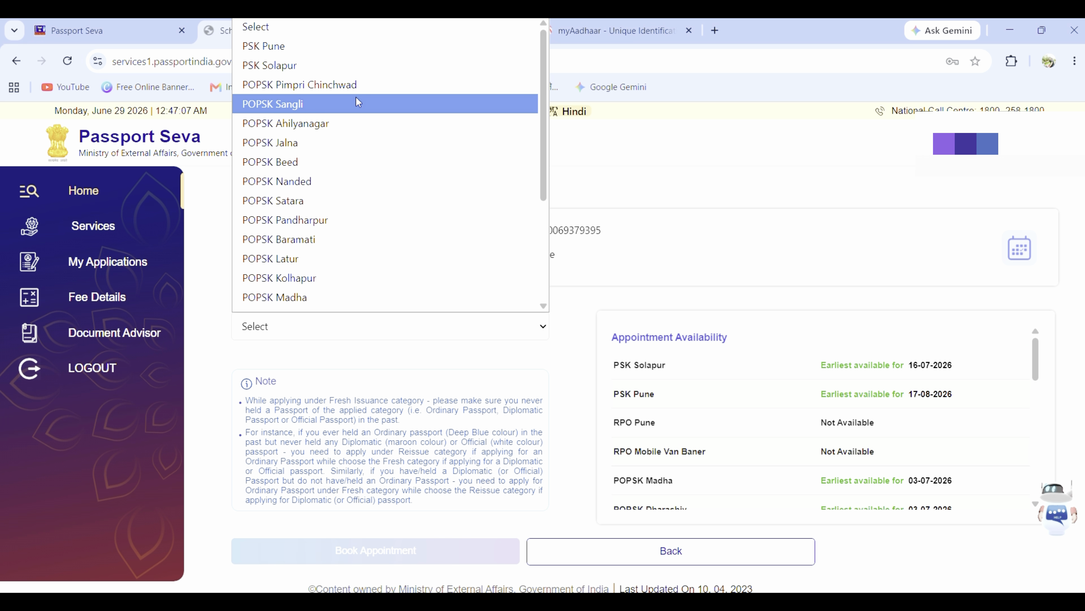
scroll(360, 174, "down", 3)
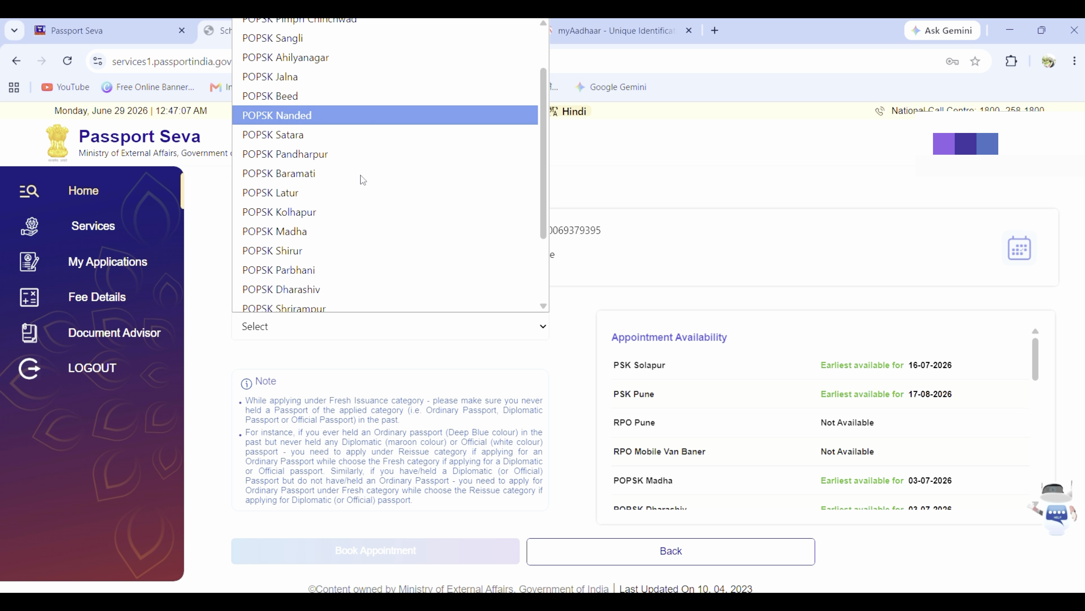
scroll(361, 178, "down", 1)
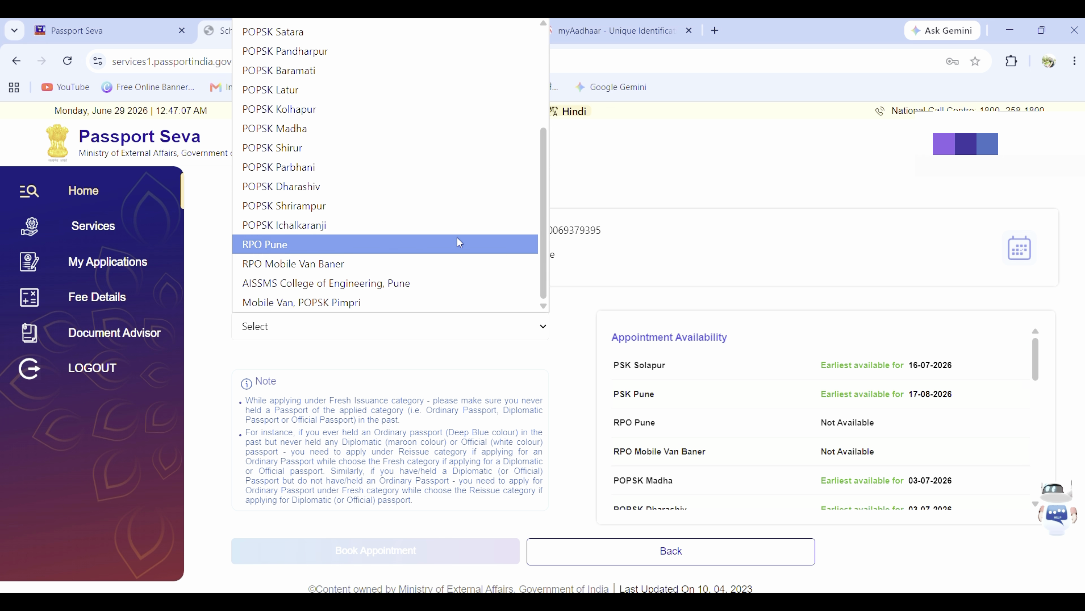
left_click(646, 340)
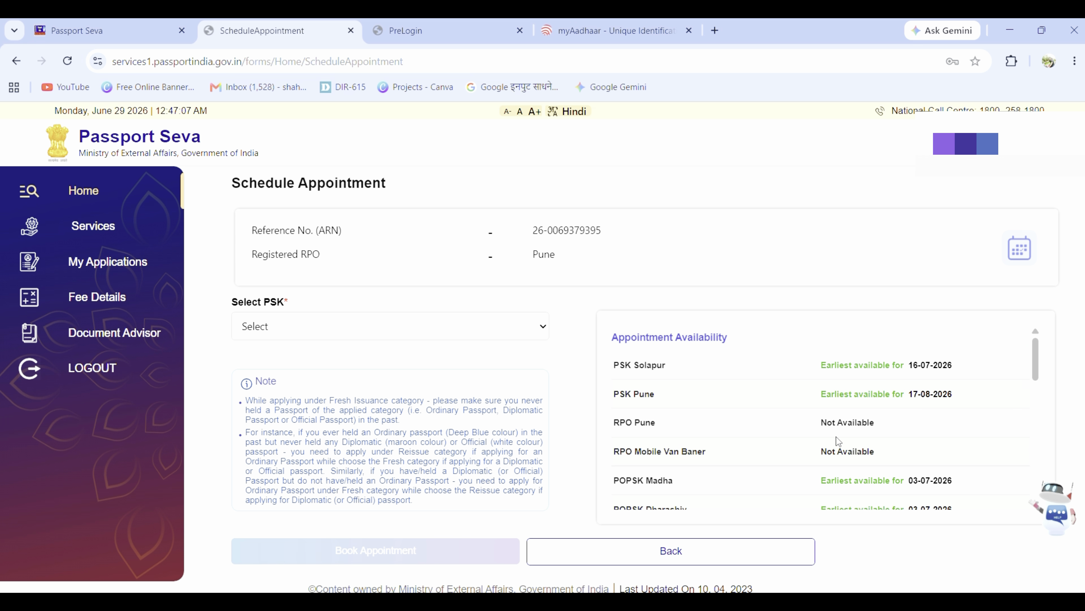
scroll(812, 445, "down", 2)
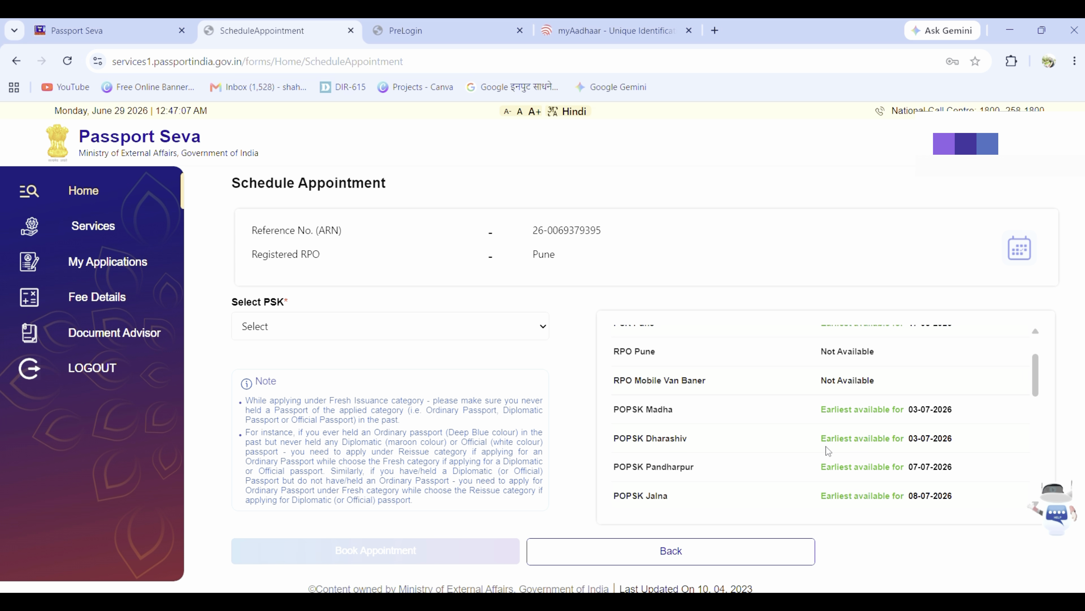
scroll(807, 424, "down", 6)
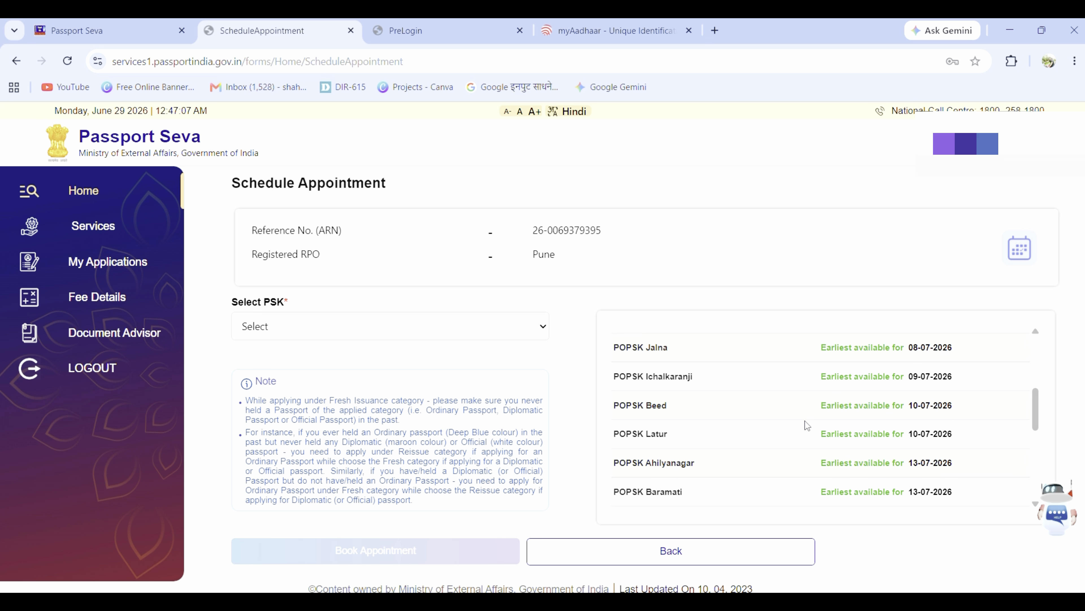
scroll(807, 425, "down", 6)
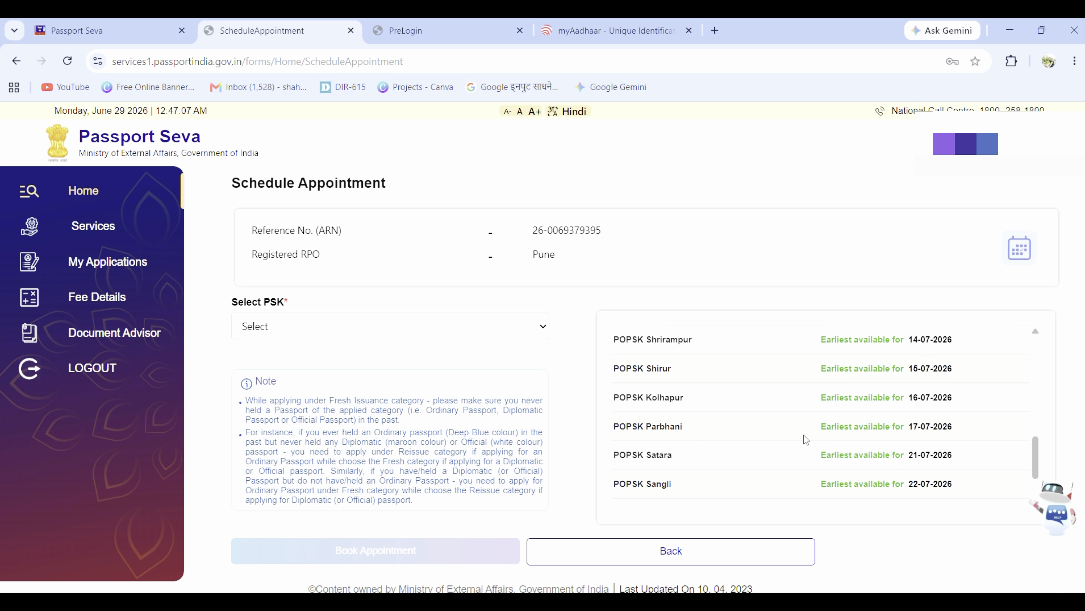
scroll(806, 439, "down", 1)
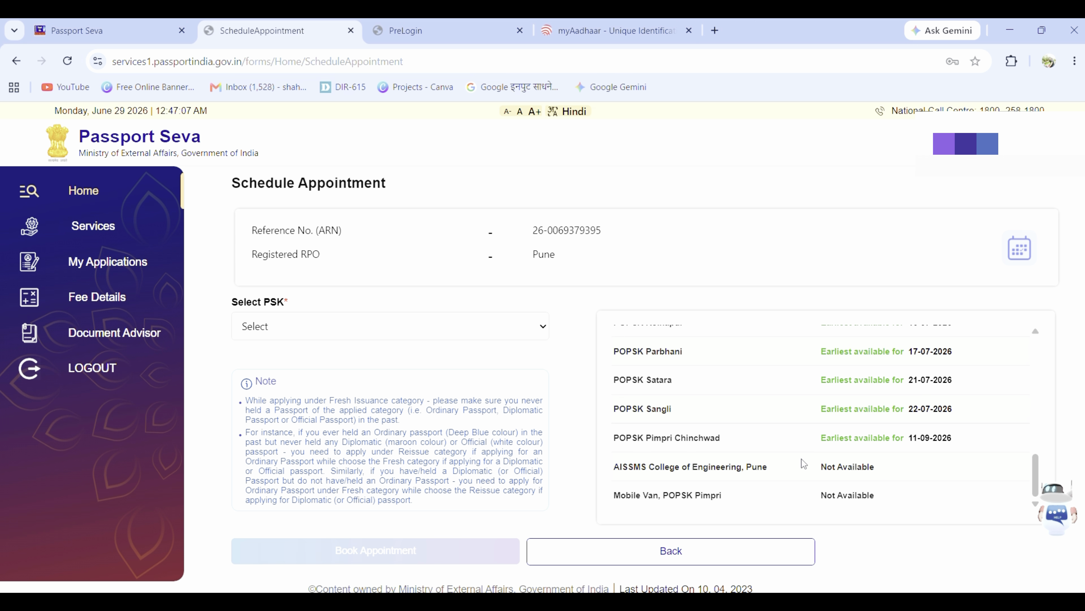
scroll(804, 463, "up", 14)
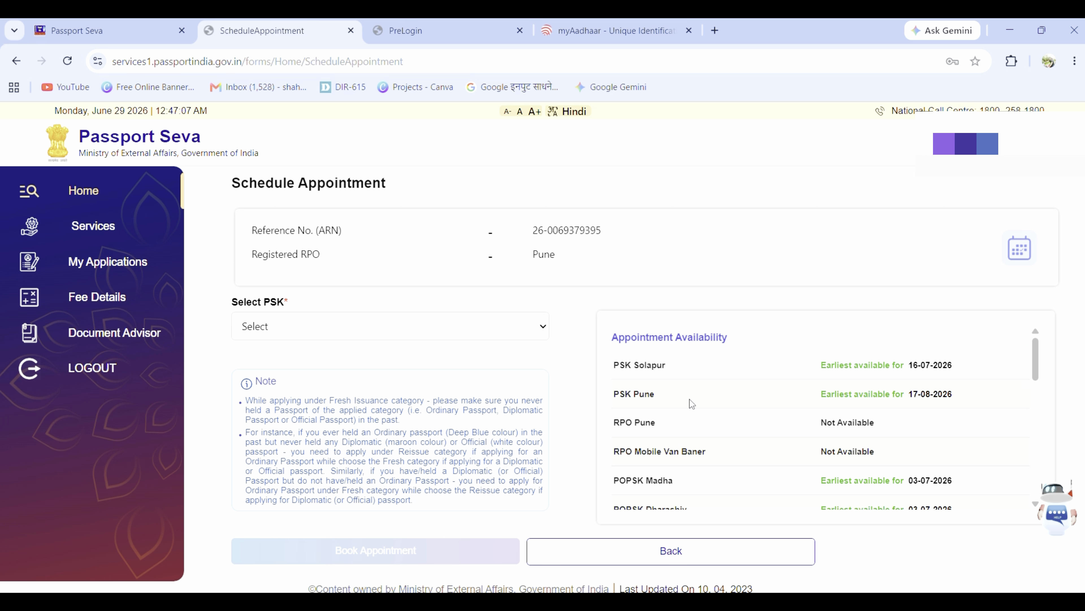
Step: Select PSK Pune as the appointment centre
left_click(429, 326)
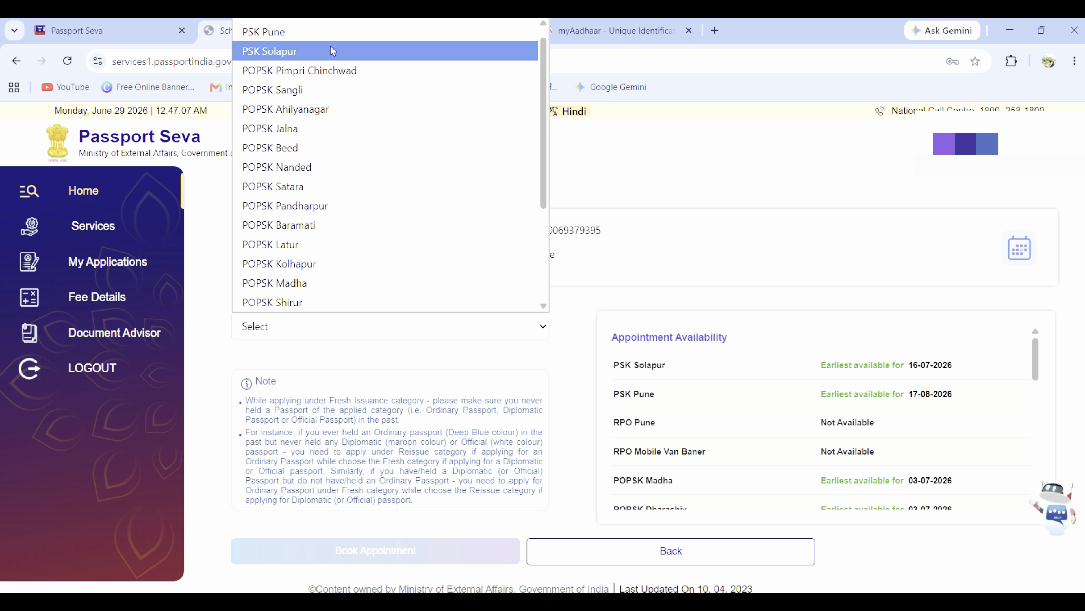
left_click(339, 39)
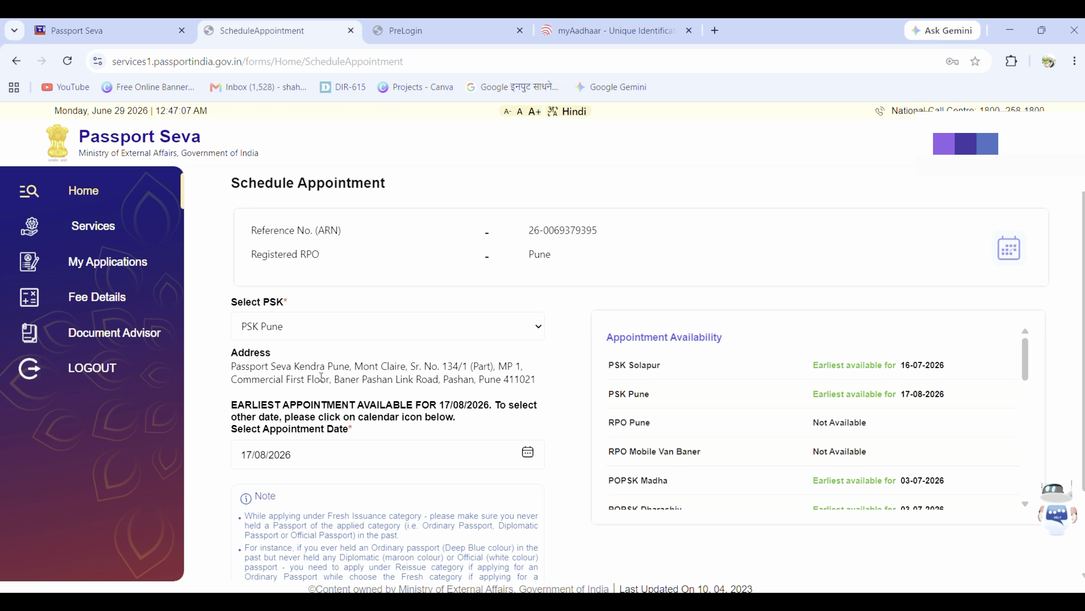
scroll(322, 376, "down", 2)
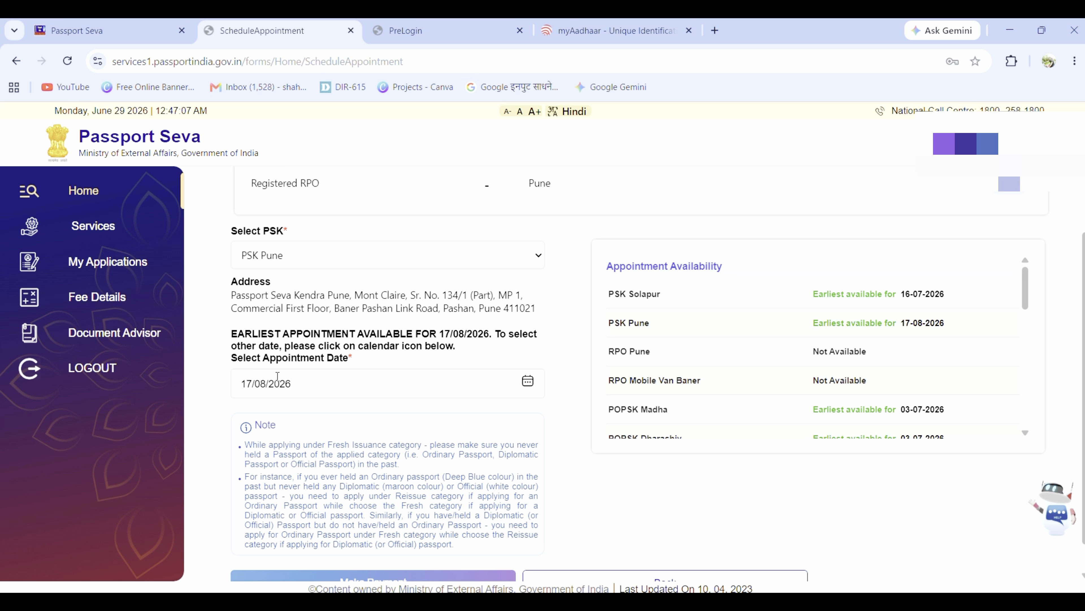
Step: Set the appointment date to 17/08/2026 using the calendar
left_click(529, 381)
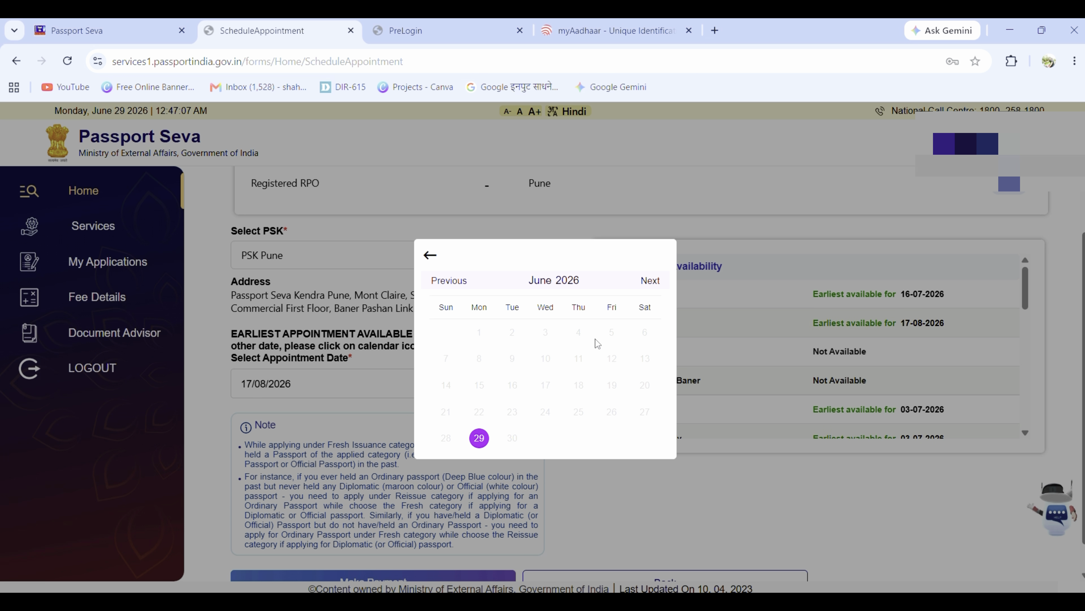
left_click(650, 281)
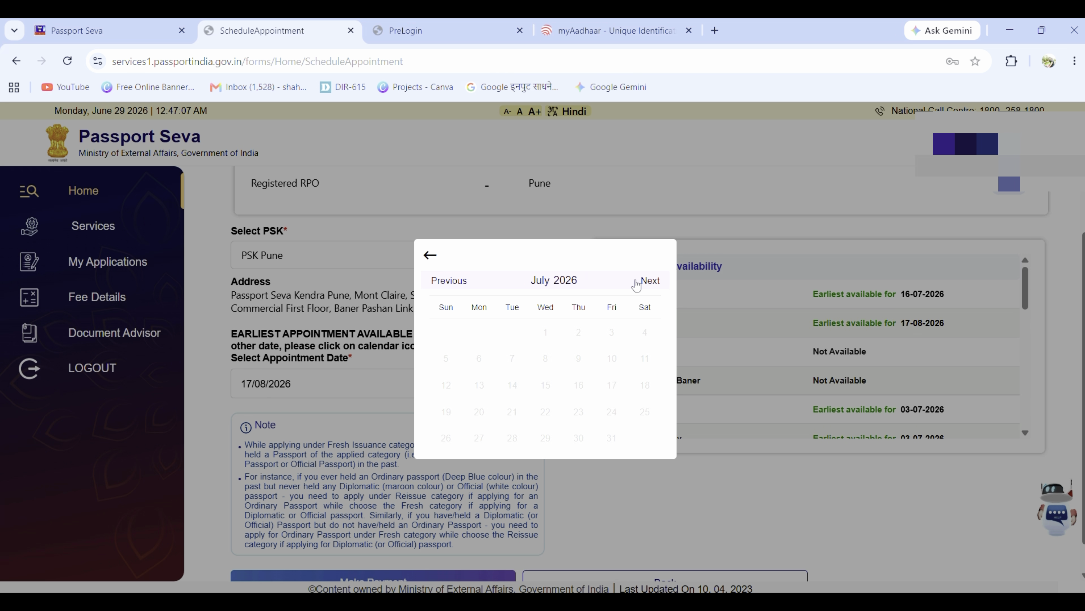
left_click(650, 280)
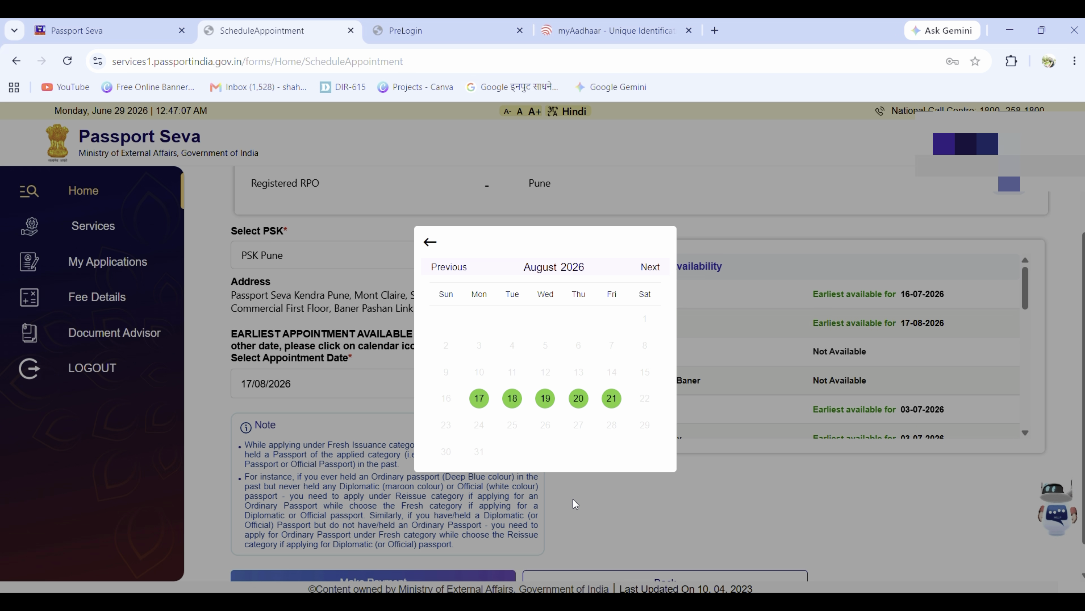
left_click(574, 517)
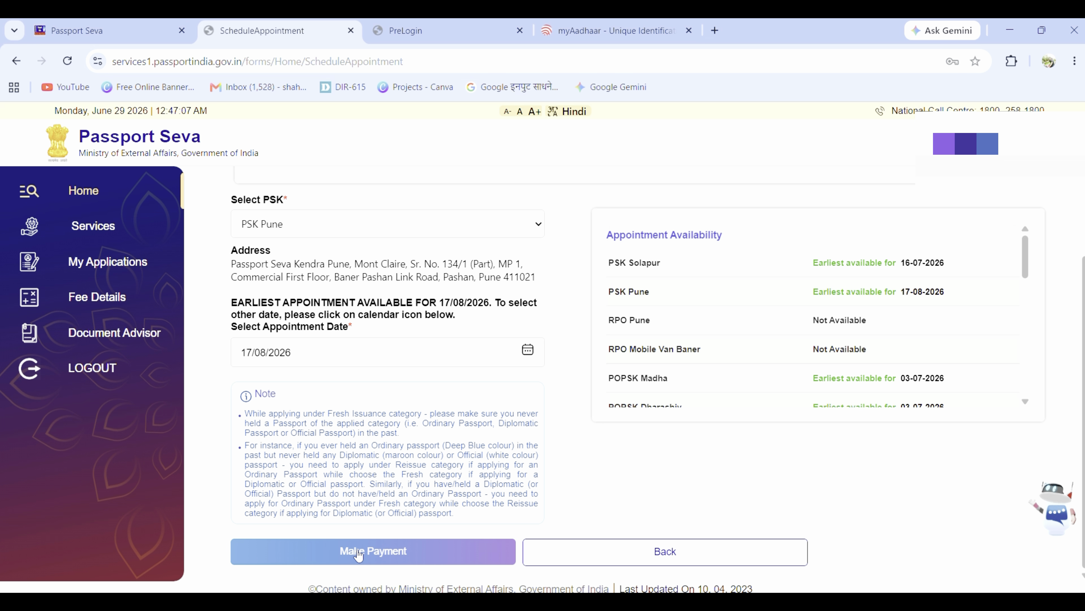
Step: Confirm the PSK Pune booking and proceed to pay the fee online with Pay Now
left_click(358, 553)
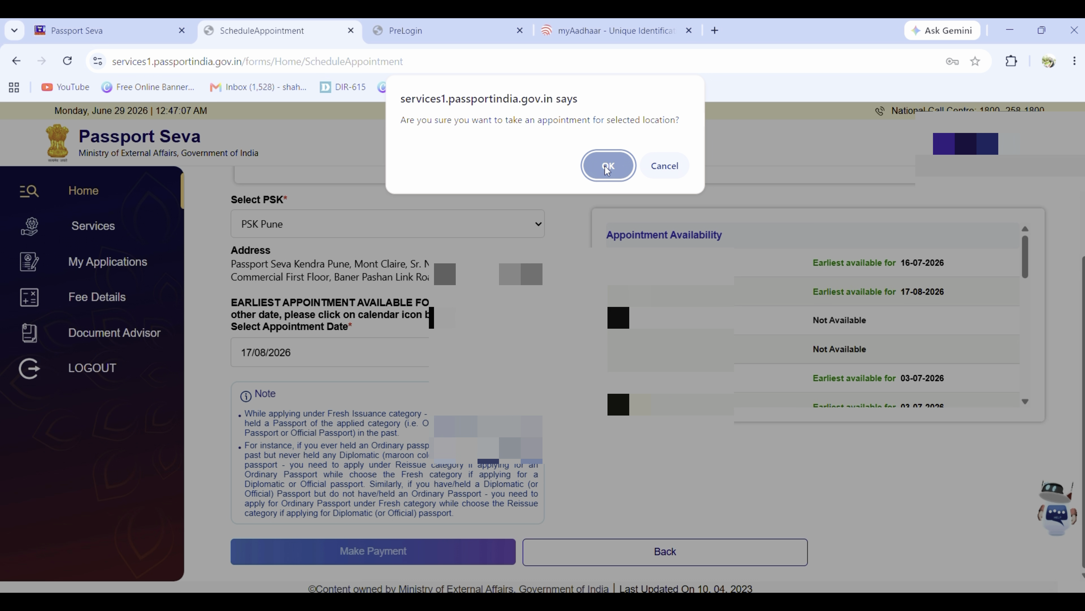
left_click(608, 164)
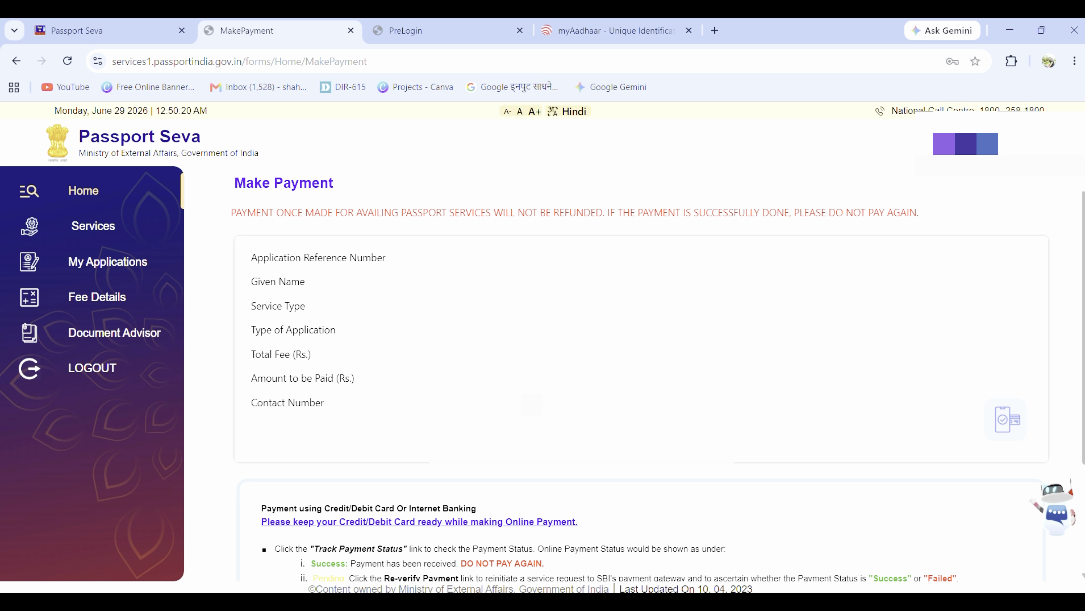
scroll(638, 374, "down", 2)
scroll(638, 375, "down", 1)
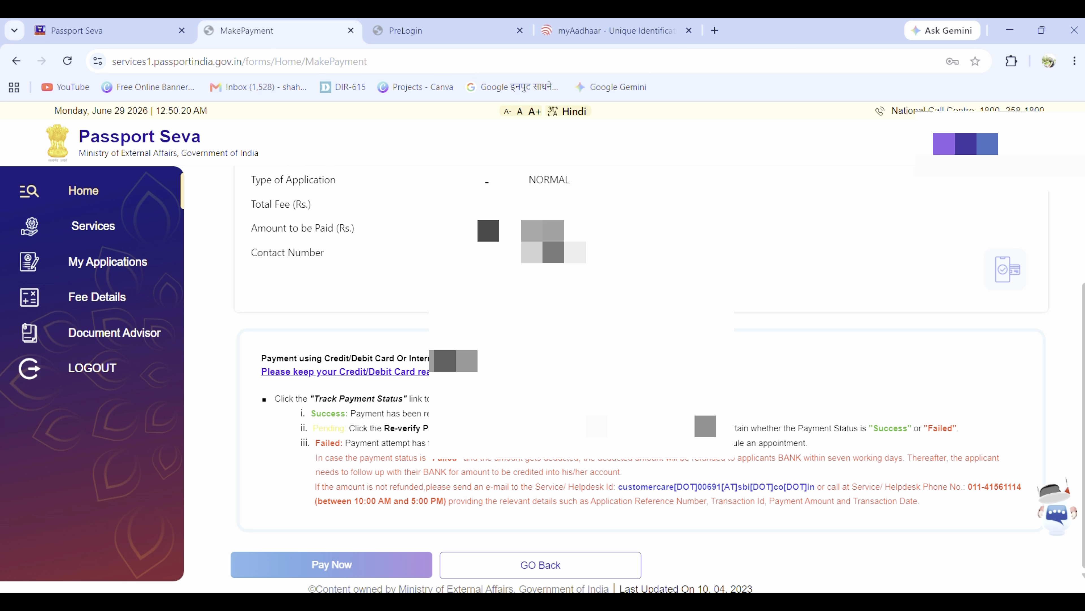
left_click(381, 565)
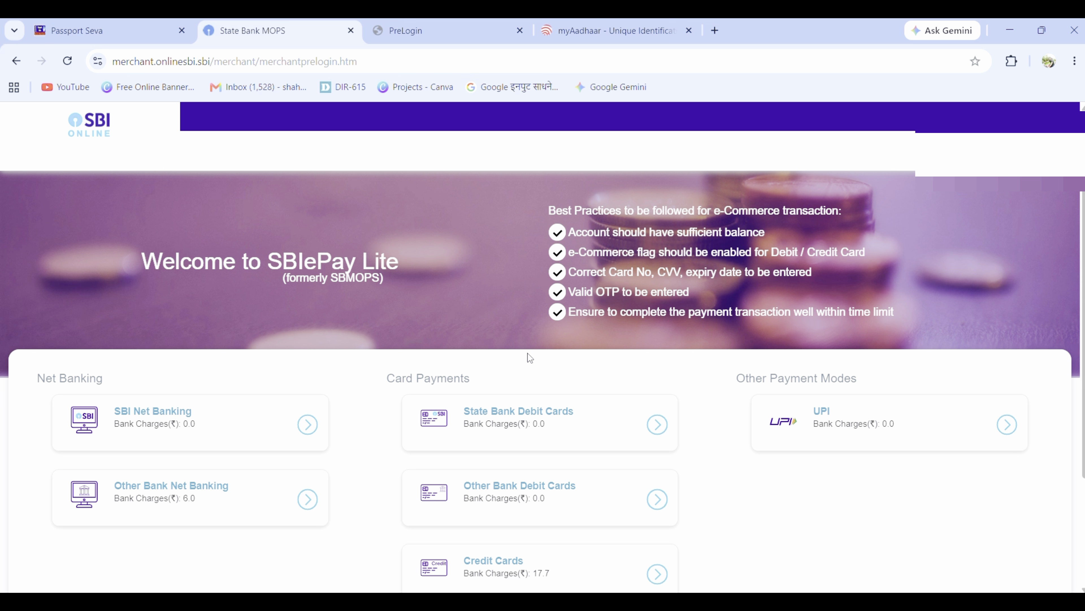
Step: Choose UPI and confirm the Rs 1500.00 payment details, then await the Success status
scroll(530, 358, "down", 3)
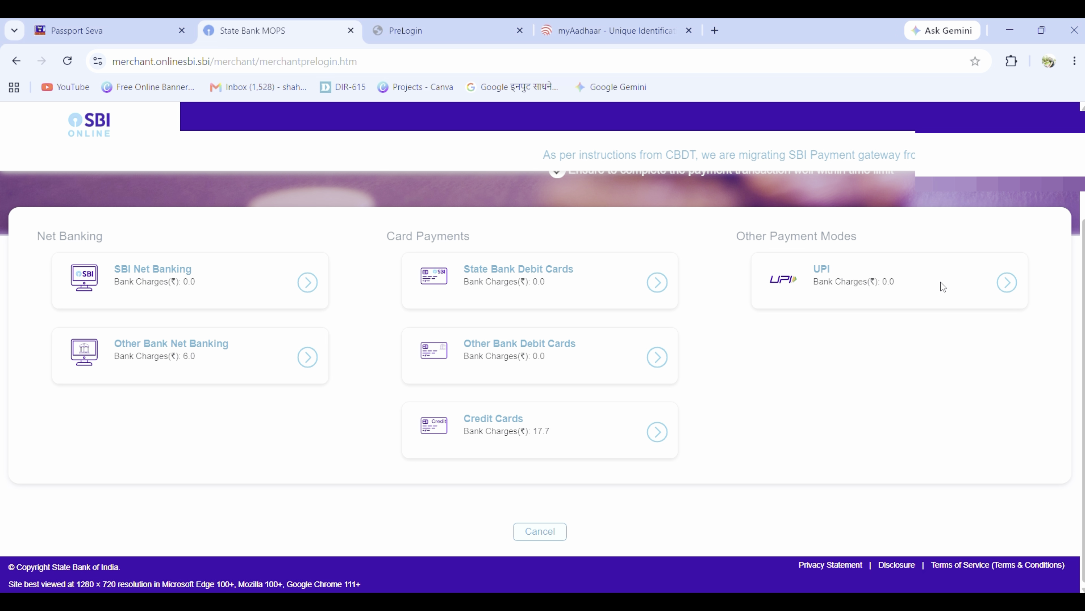
left_click(974, 288)
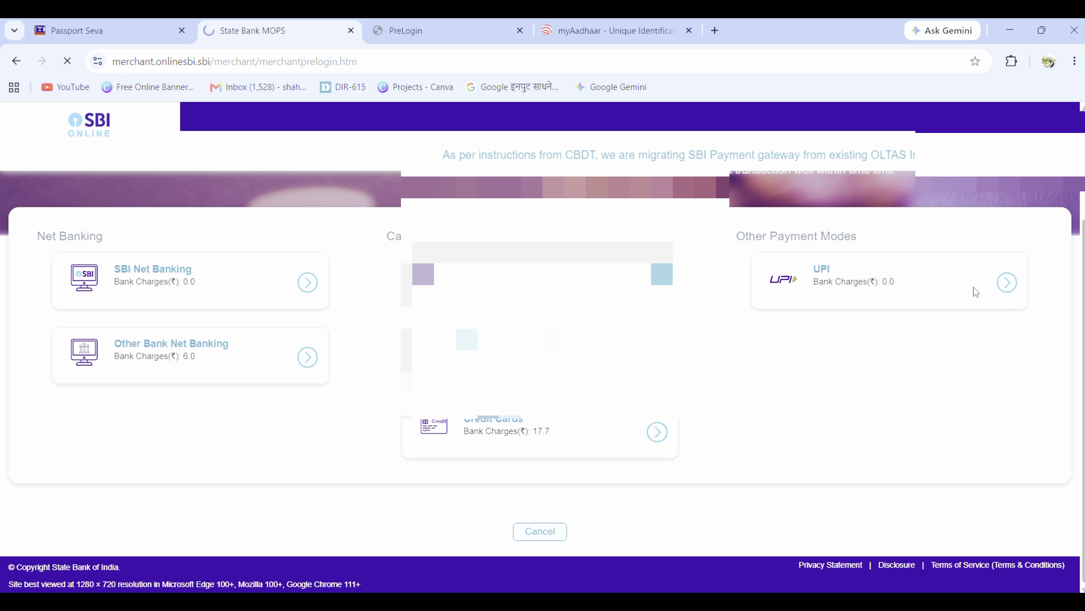
scroll(506, 500, "down", 2)
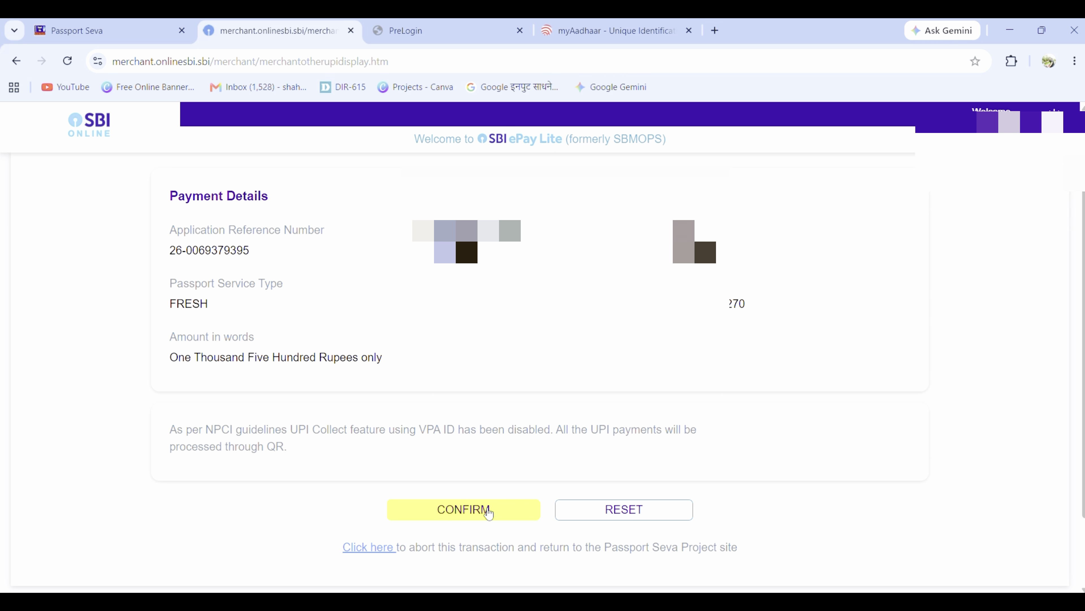
left_click(489, 511)
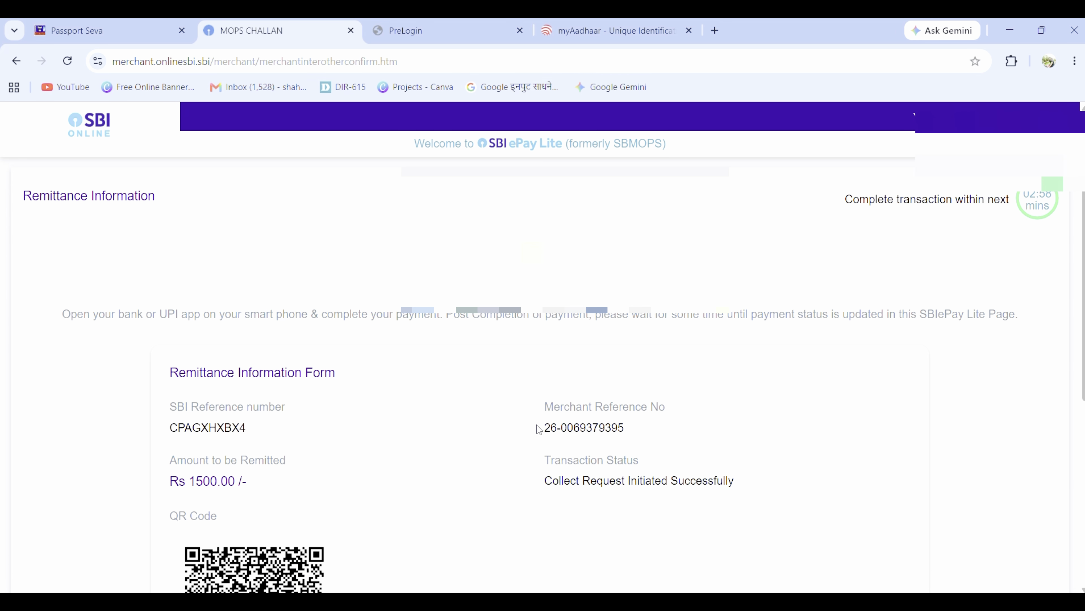
scroll(539, 429, "down", 4)
scroll(539, 429, "down", 1)
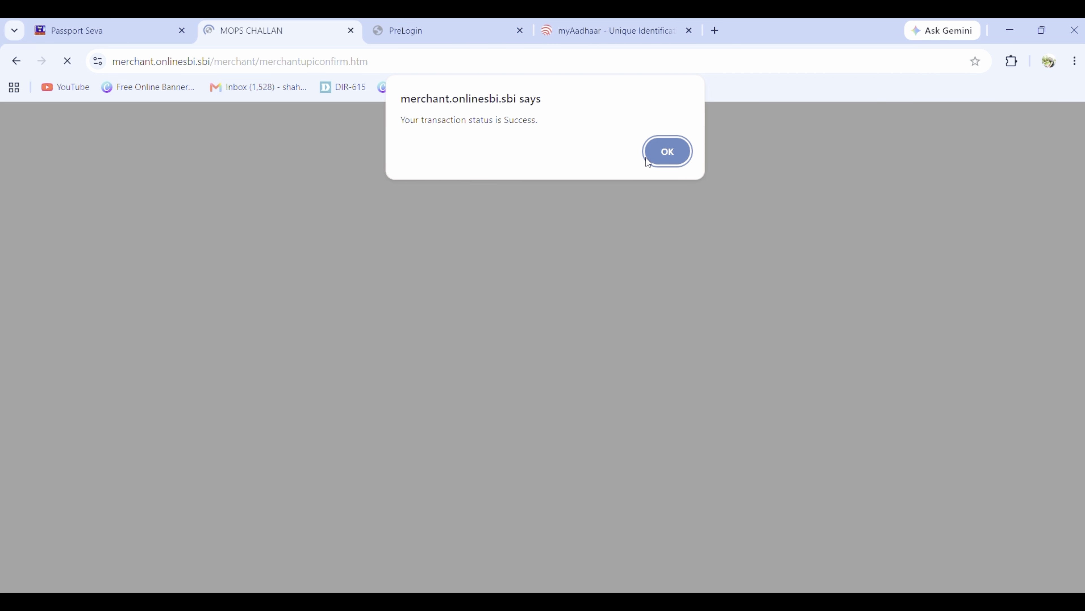
Step: Acknowledge the Success message and review the 17/08/2026, 10:00–10:15 appointment receipt
left_click(667, 154)
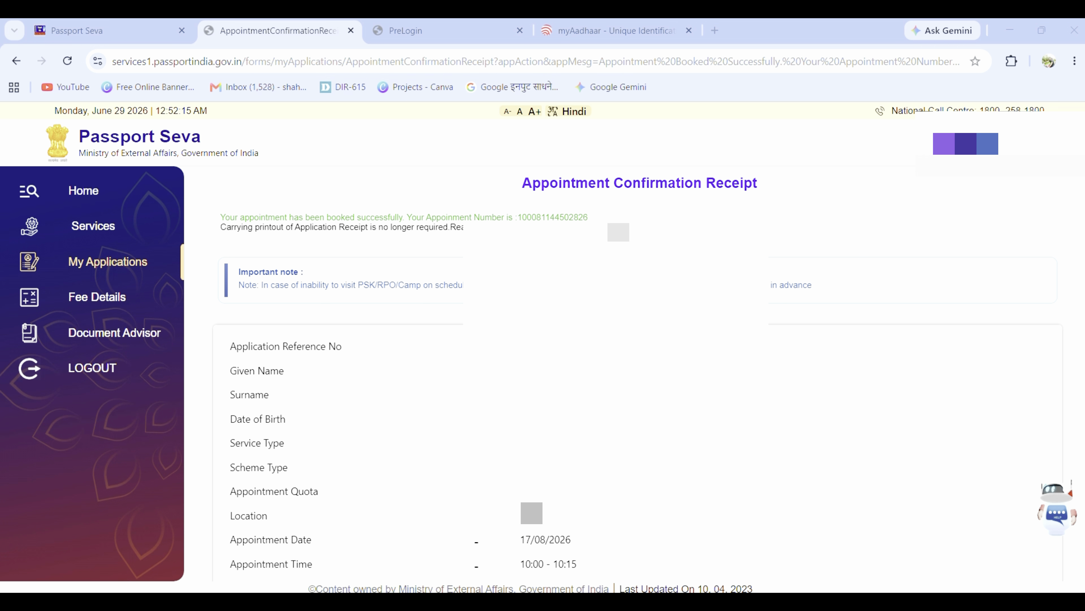
scroll(657, 557, "down", 2)
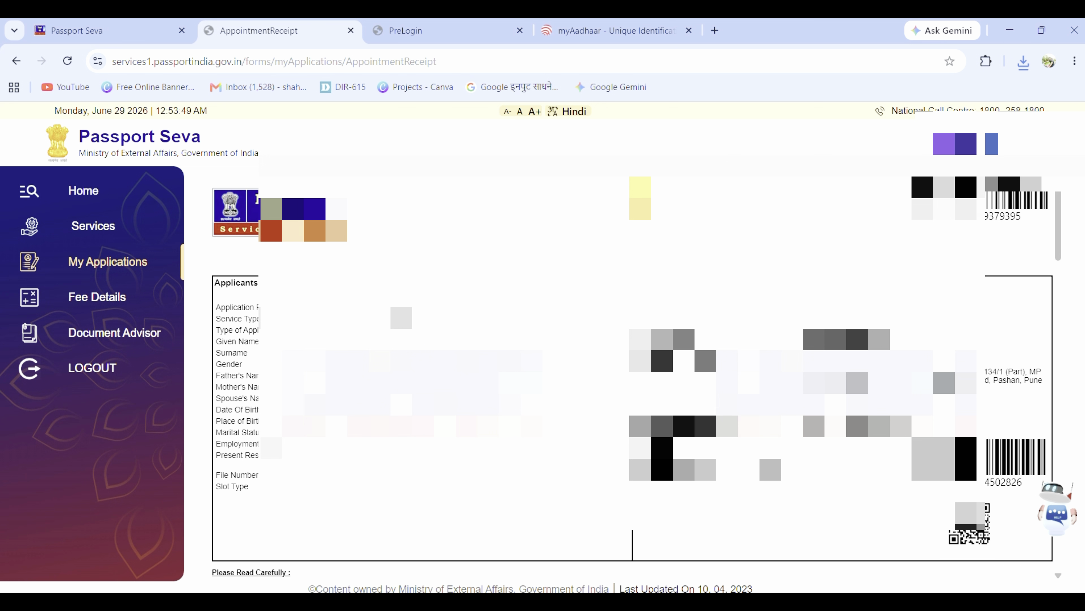
scroll(899, 571, "down", 15)
scroll(775, 420, "down", 10)
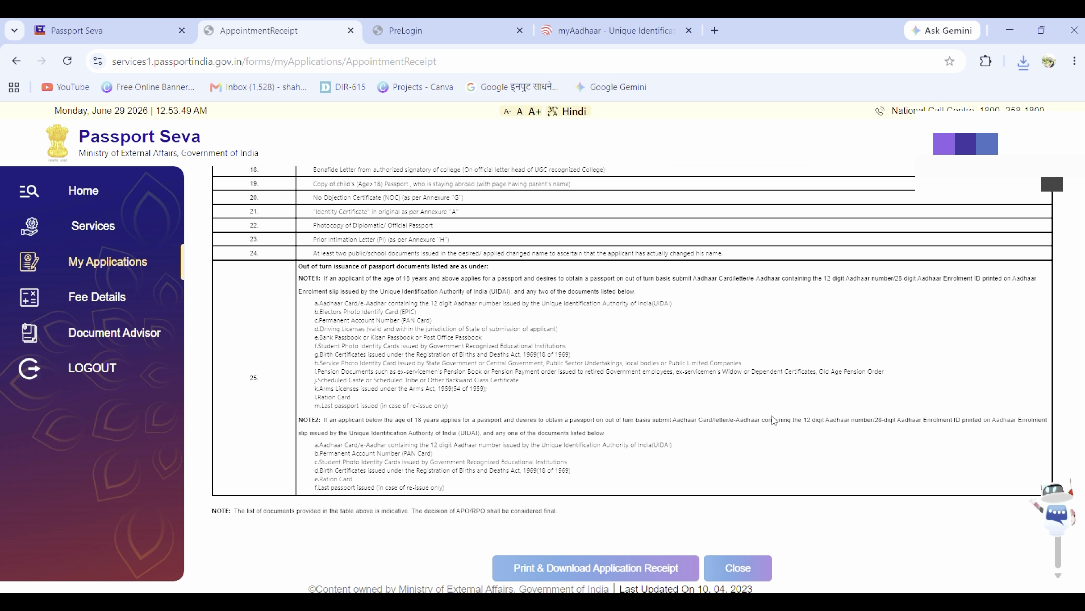